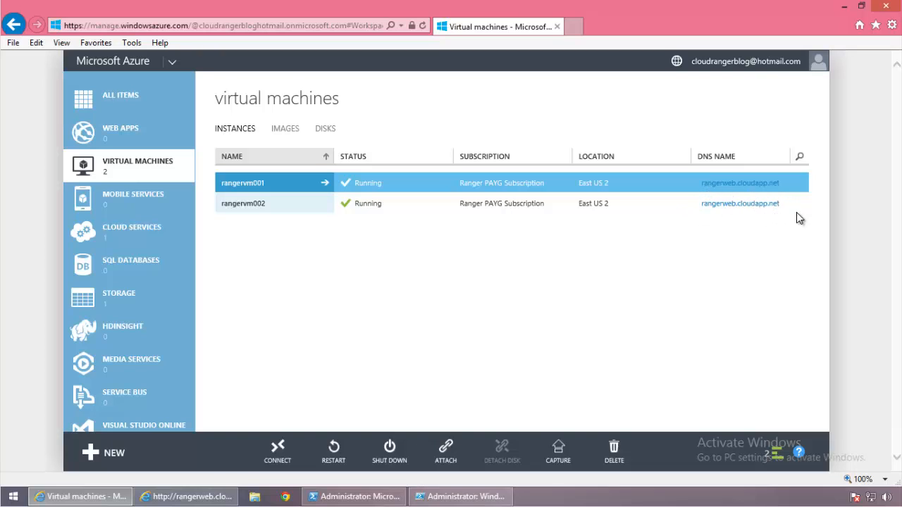
# - Open the rangerweb cloud service's dashboard and review its public virtual IP address and input endpoints
pyautogui.click(155, 241)
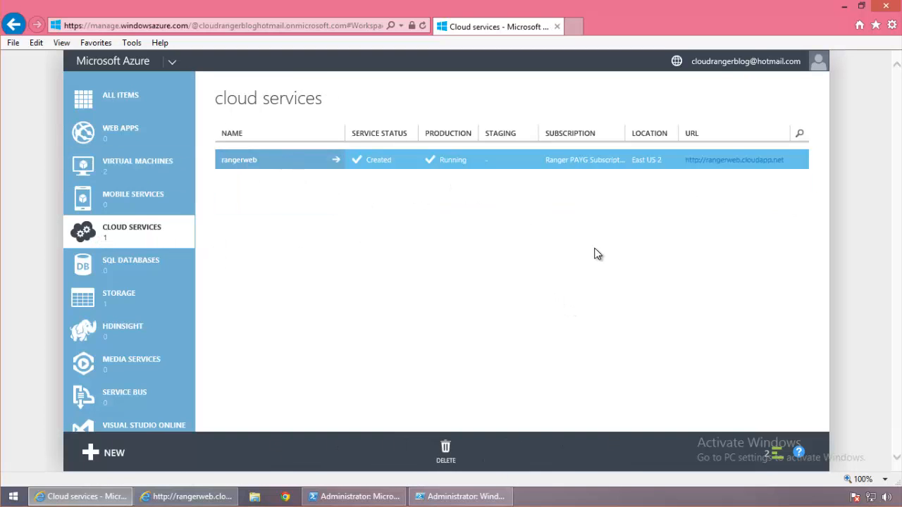
pyautogui.click(283, 125)
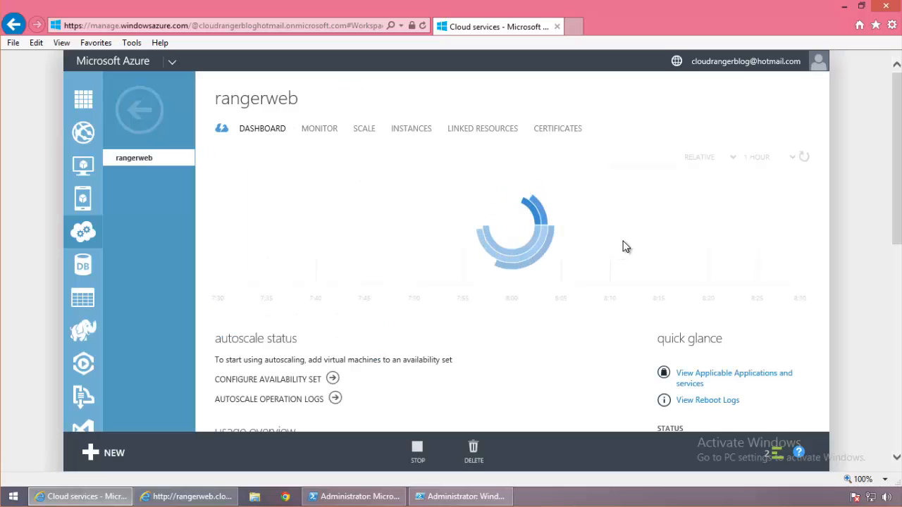
pyautogui.scroll(-5, 625, 246)
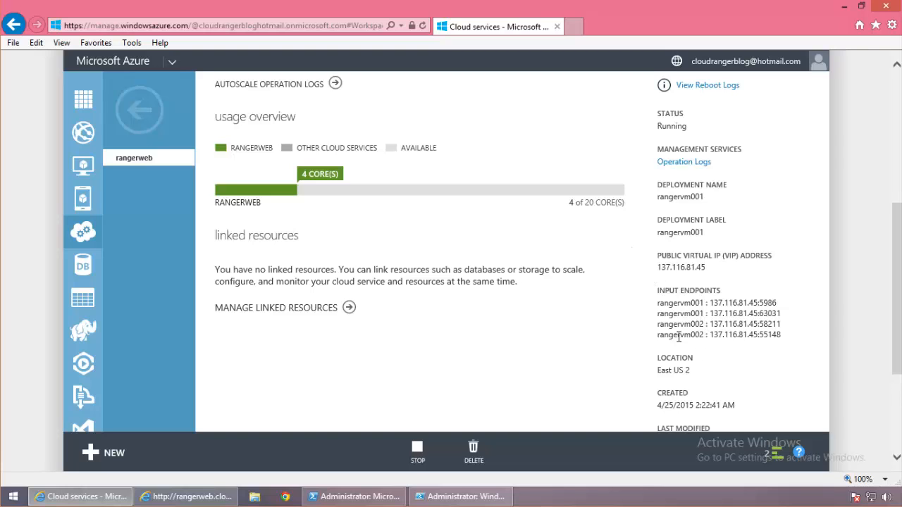
pyautogui.scroll(5, 648, 327)
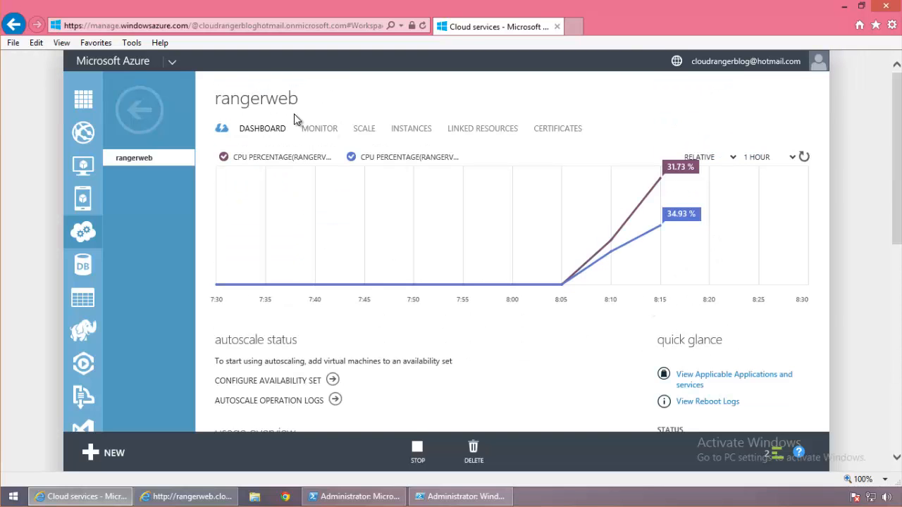
# - Open the list of endpoints for the virtual machine rangervm001
pyautogui.click(122, 113)
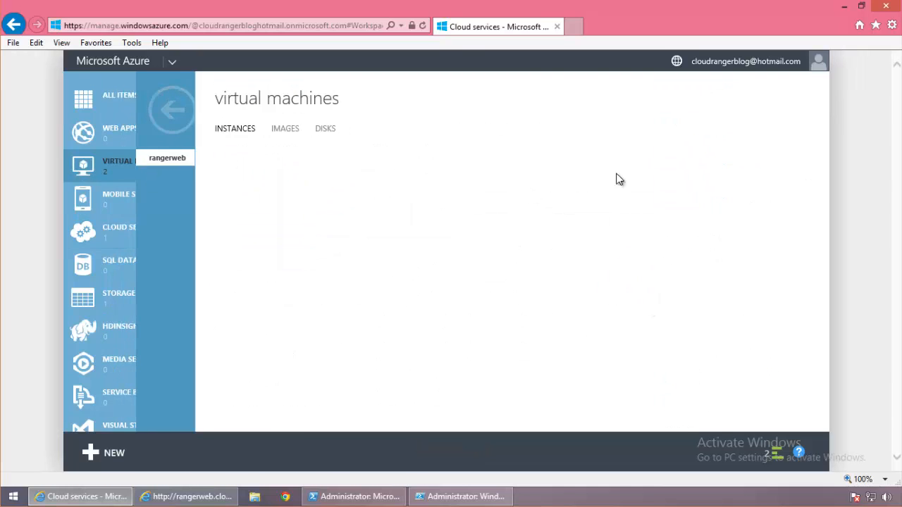
pyautogui.click(310, 184)
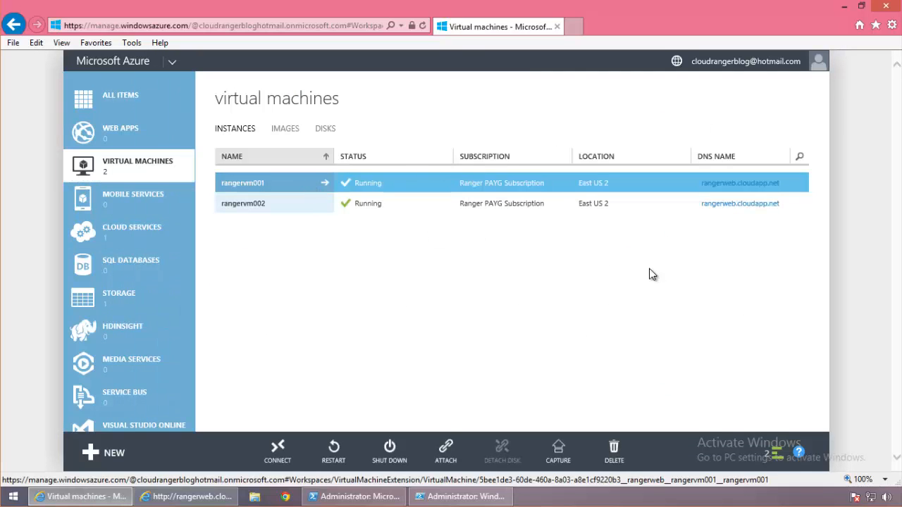
pyautogui.click(296, 192)
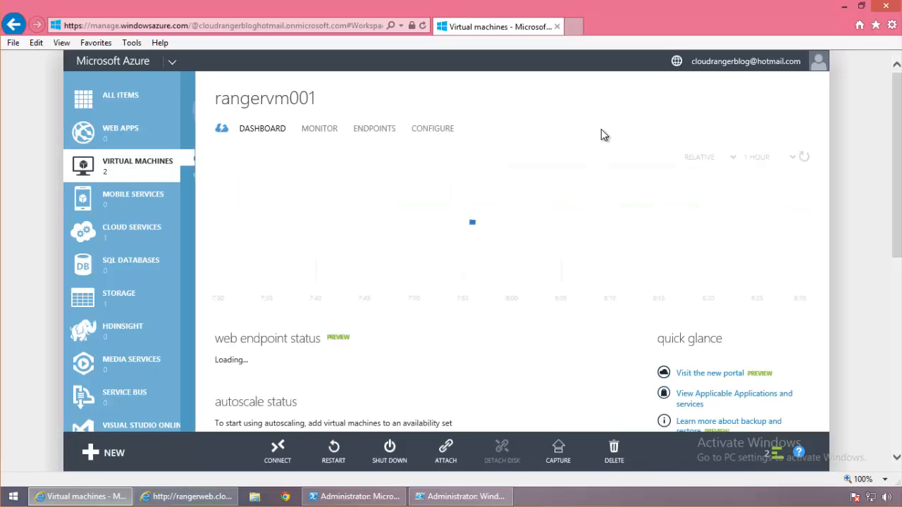
pyautogui.click(377, 127)
pyautogui.click(613, 183)
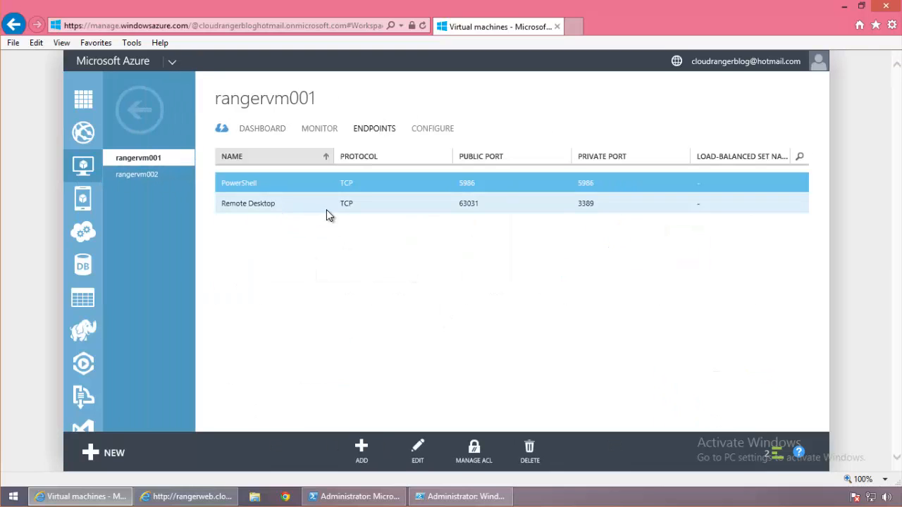
# - Compare the public and private ports of the Remote Desktop endpoints on rangervm001 and rangervm002, finishing on rangervm001
pyautogui.click(149, 176)
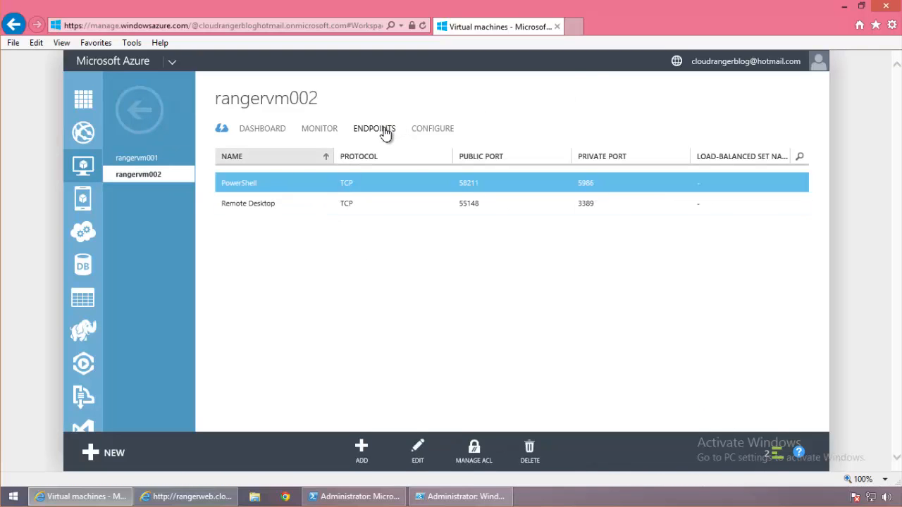
pyautogui.click(179, 164)
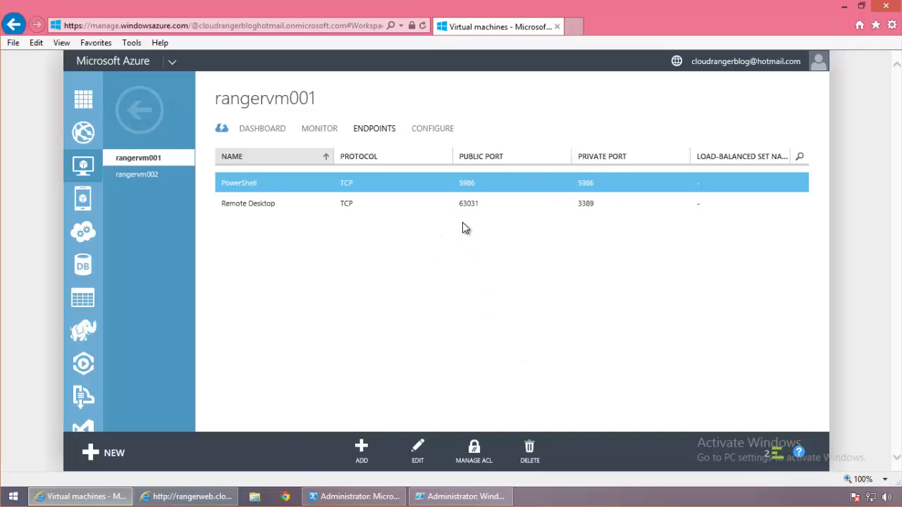
pyautogui.moveTo(482, 208); pyautogui.dragTo(462, 207)
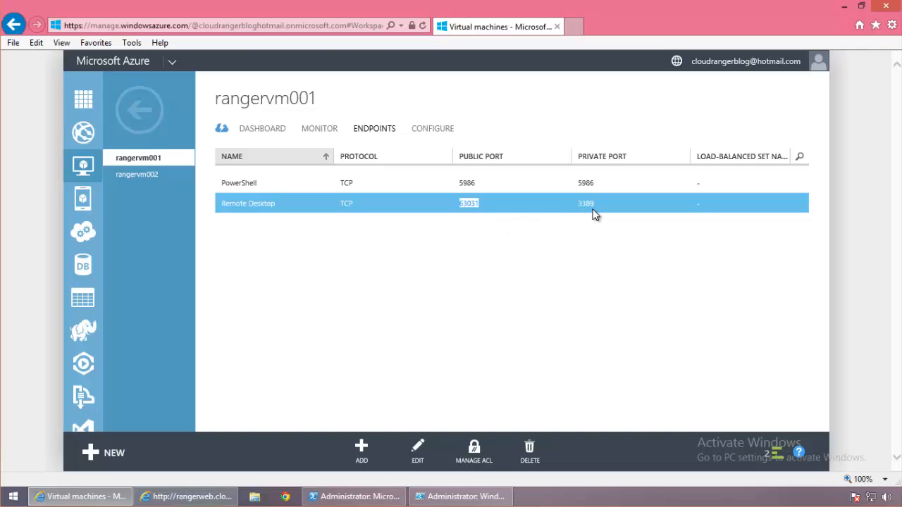
pyautogui.click(182, 176)
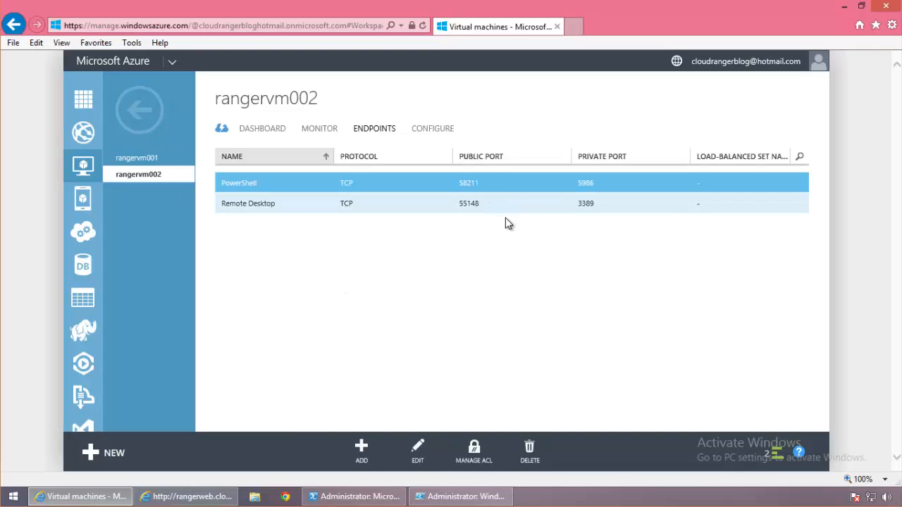
pyautogui.click(488, 211)
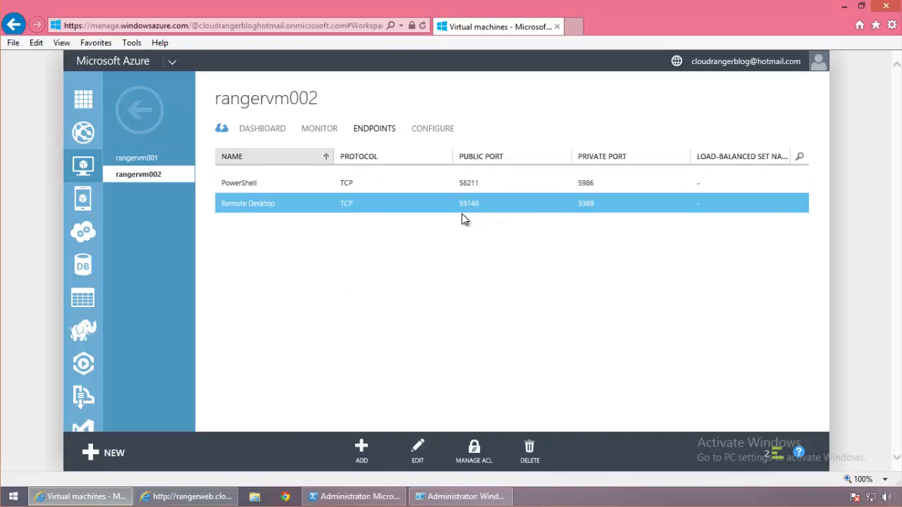
pyautogui.click(171, 160)
pyautogui.click(144, 176)
pyautogui.moveTo(577, 208); pyautogui.dragTo(573, 221)
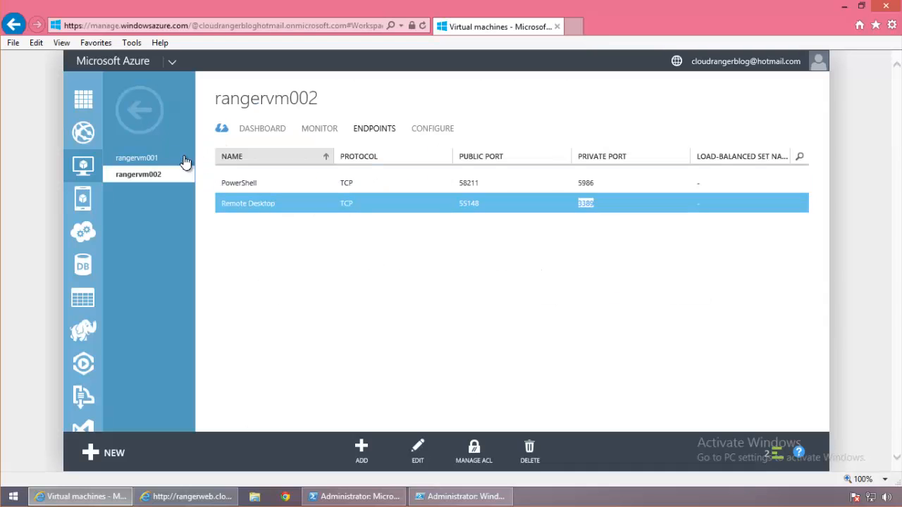
pyautogui.click(185, 162)
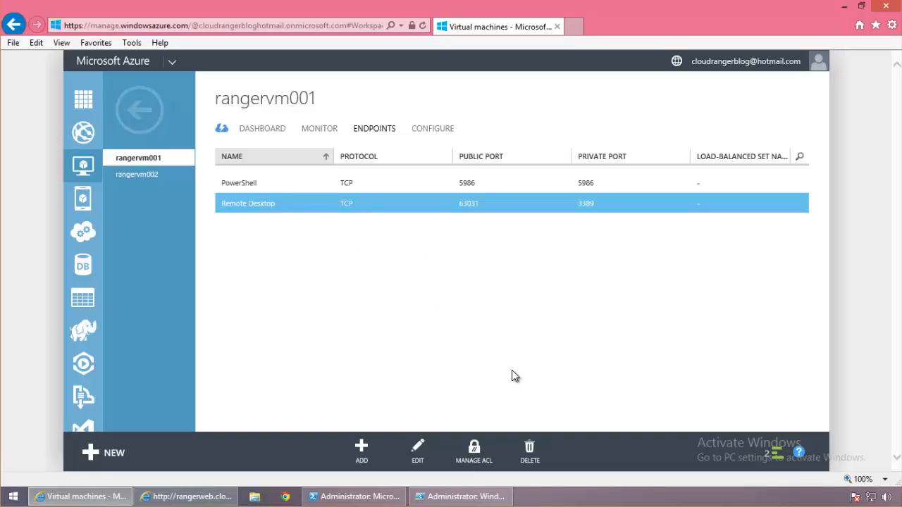
# - Add a stand-alone HTTP endpoint to rangervm001 using TCP with public and private port 80, and dismiss the completed notifications
pyautogui.click(368, 459)
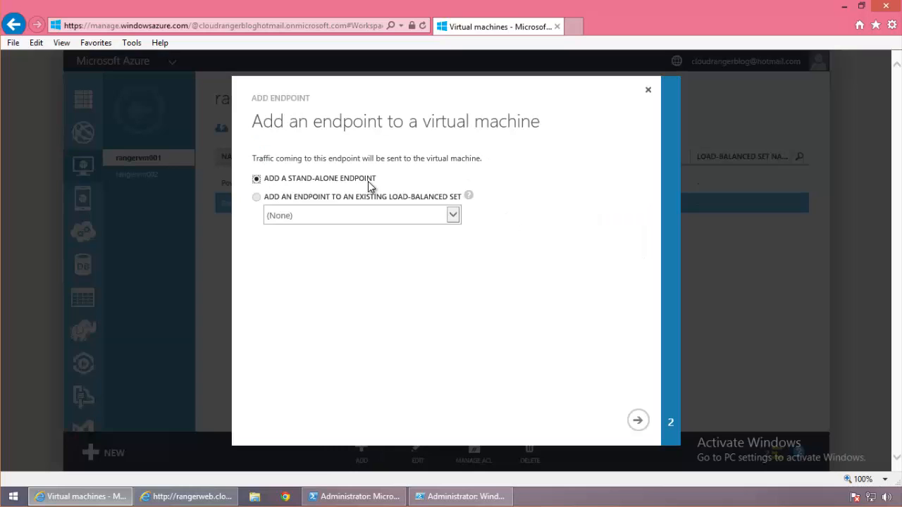
pyautogui.click(637, 420)
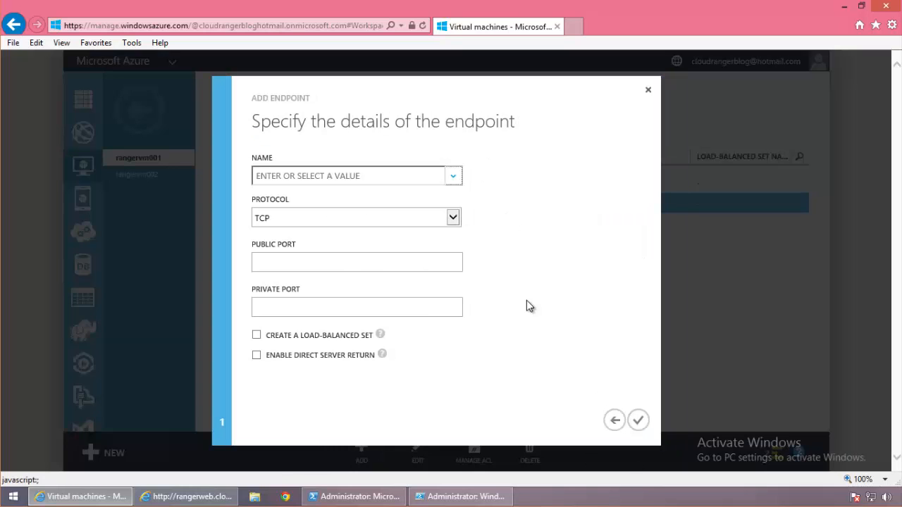
pyautogui.click(453, 177)
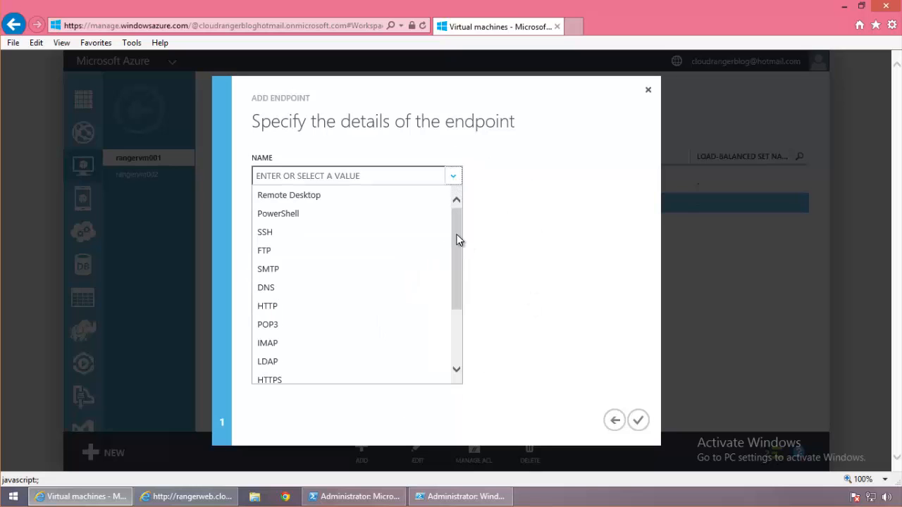
pyautogui.moveTo(459, 237); pyautogui.dragTo(459, 298)
pyautogui.moveTo(457, 257)
pyautogui.mouseDown()
pyautogui.moveTo(461, 220)
pyautogui.moveTo(455, 300)
pyautogui.moveTo(459, 249)
pyautogui.mouseUp()
pyautogui.click(407, 246)
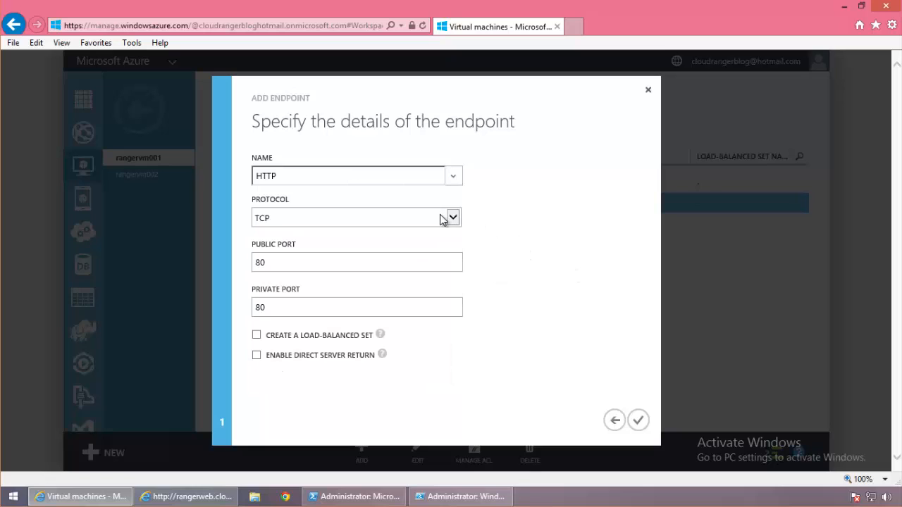
pyautogui.click(301, 311)
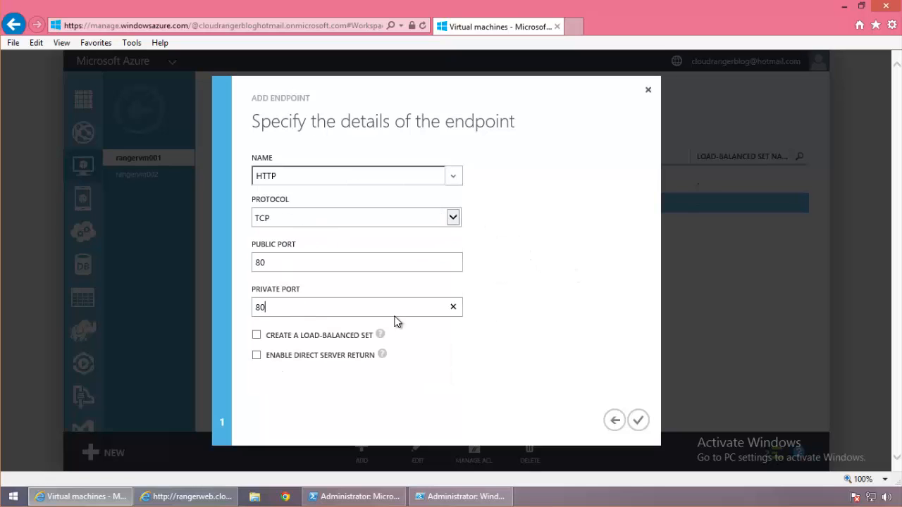
pyautogui.click(637, 420)
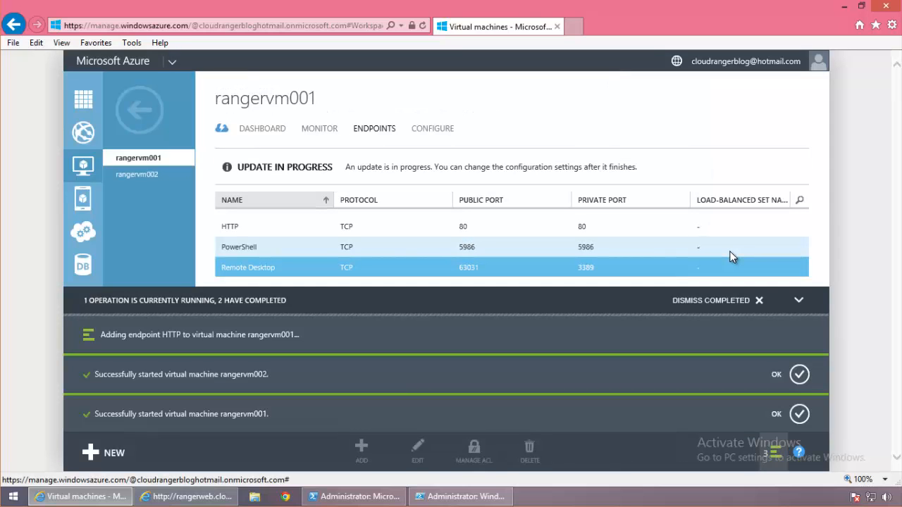
pyautogui.click(736, 301)
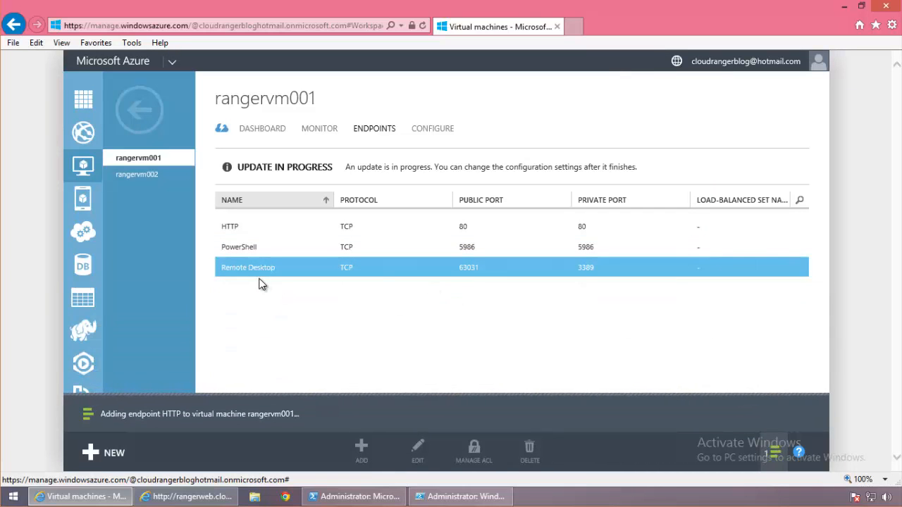
# - Examine the public and private ports of the new HTTP endpoint on rangervm001
pyautogui.click(483, 229)
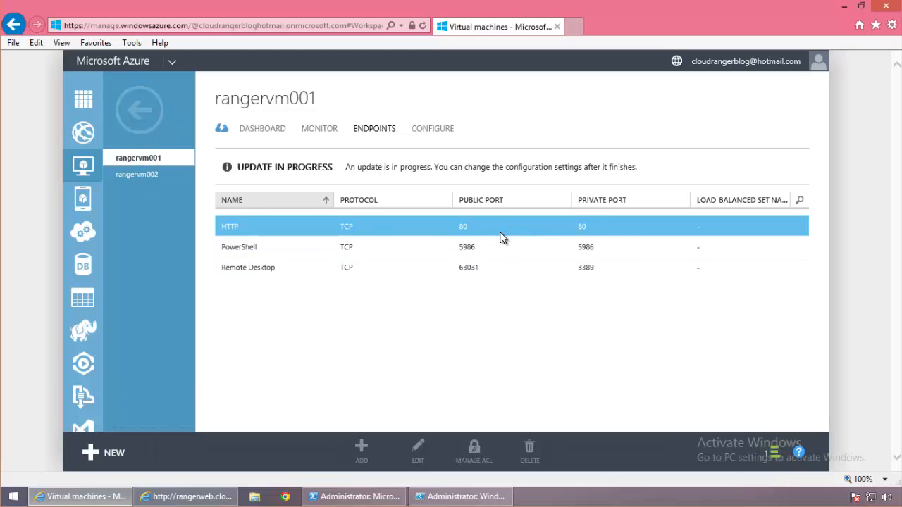
pyautogui.moveTo(452, 227); pyautogui.dragTo(476, 228)
pyautogui.moveTo(570, 228); pyautogui.dragTo(594, 227)
pyautogui.click(570, 279)
pyautogui.moveTo(457, 229); pyautogui.dragTo(484, 229)
# - Try to add a stand-alone HTTP endpoint to rangervm002 using TCP with public and private port 80
pyautogui.click(172, 173)
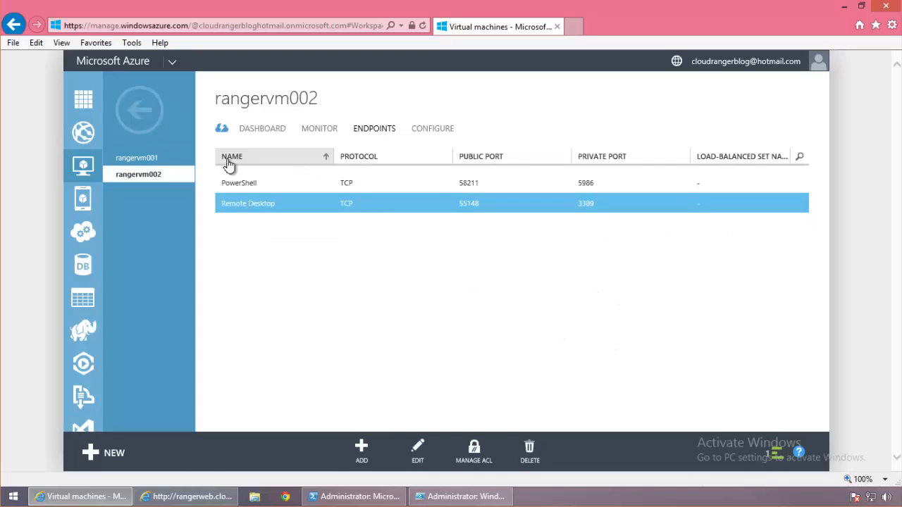
pyautogui.click(177, 162)
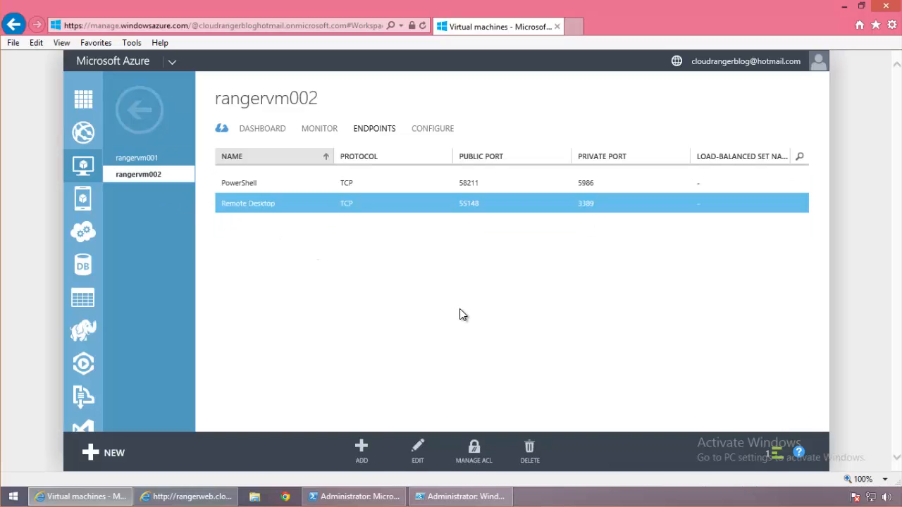
pyautogui.click(362, 445)
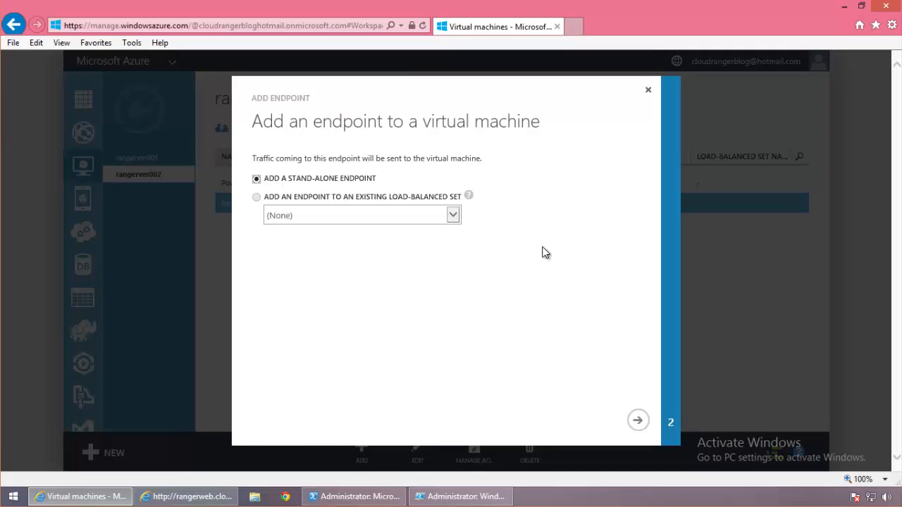
pyautogui.click(638, 425)
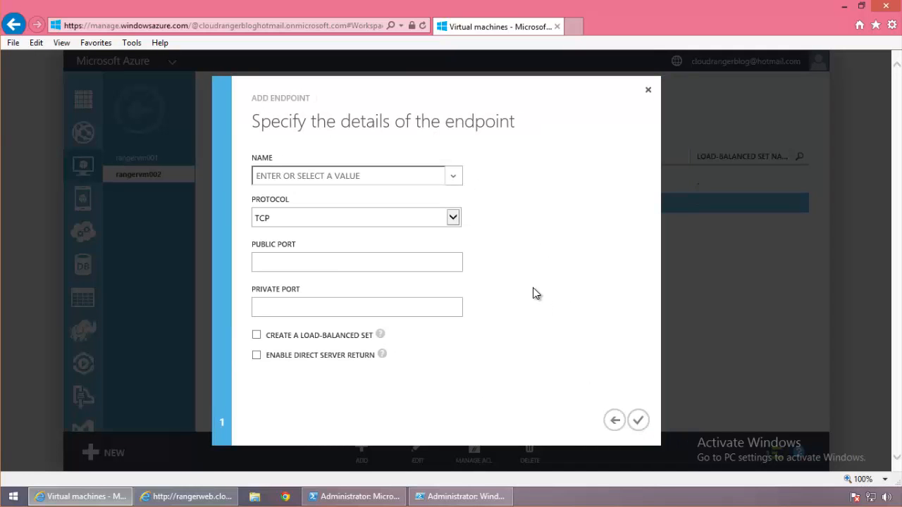
pyautogui.click(452, 177)
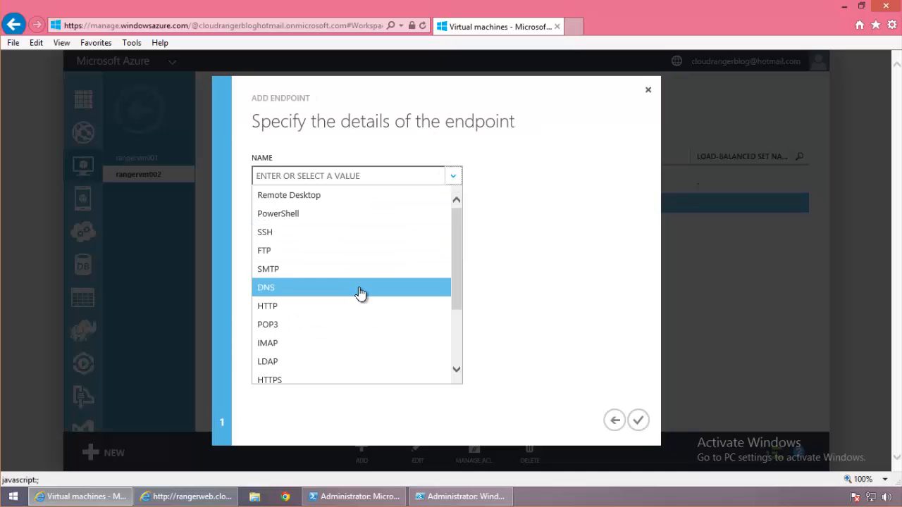
pyautogui.click(343, 306)
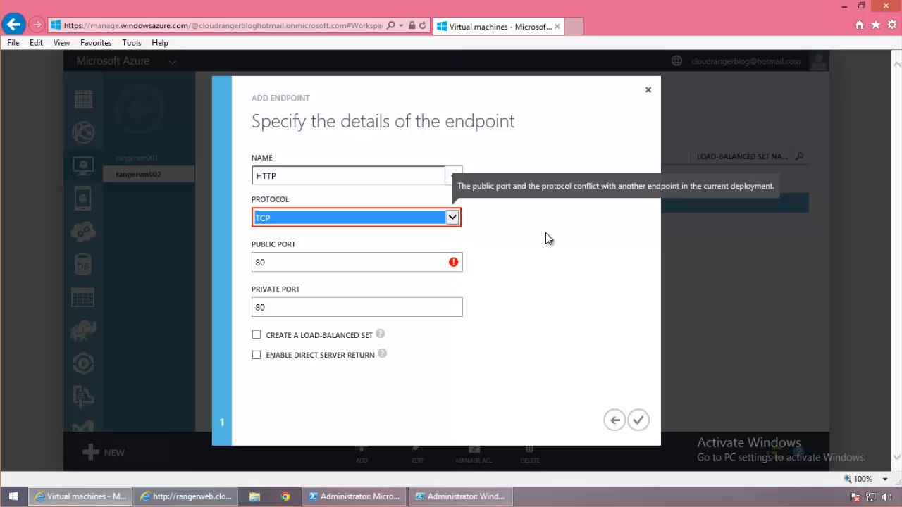
pyautogui.click(649, 91)
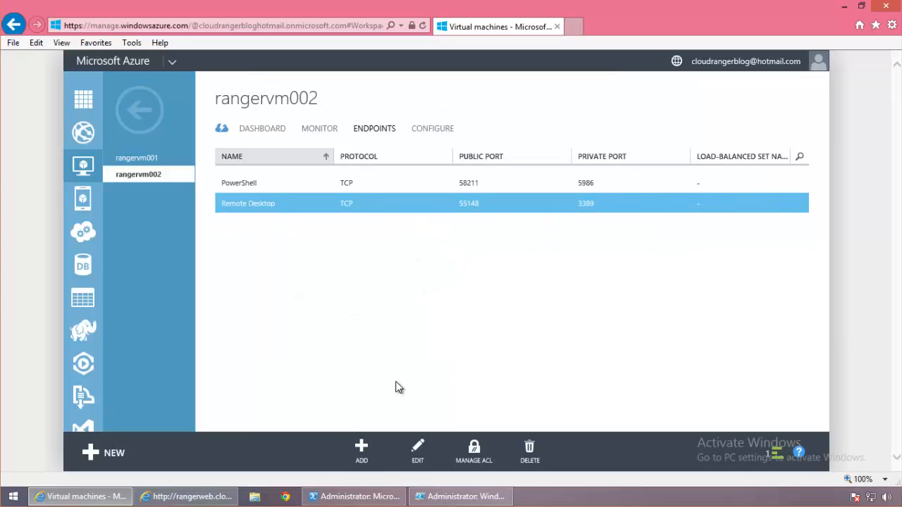
pyautogui.click(361, 448)
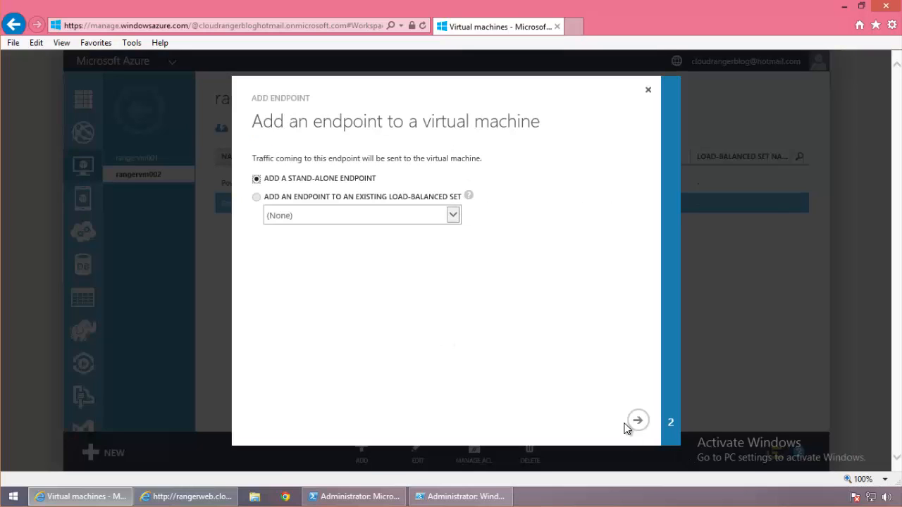
pyautogui.click(648, 93)
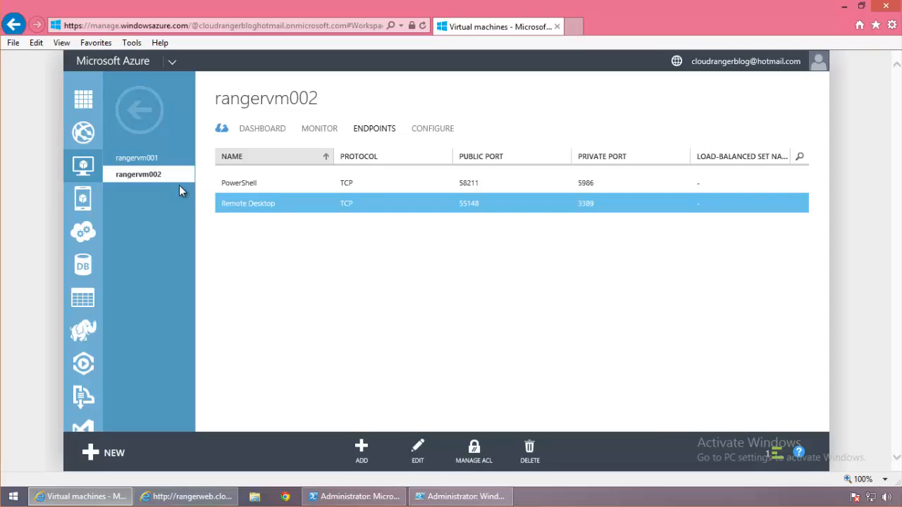
# - Review the public ports of rangervm001's HTTP and Remote Desktop endpoints alongside the endpoints of rangervm002
pyautogui.click(169, 160)
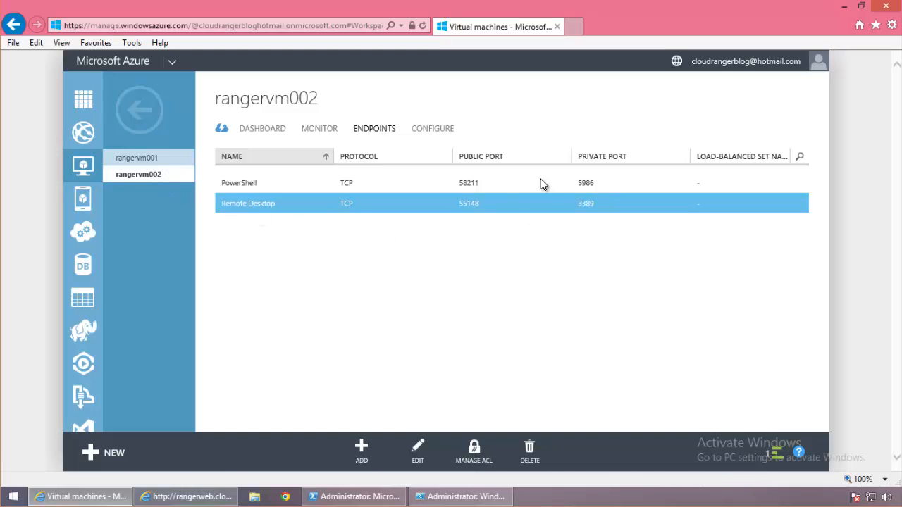
pyautogui.doubleClick(460, 184)
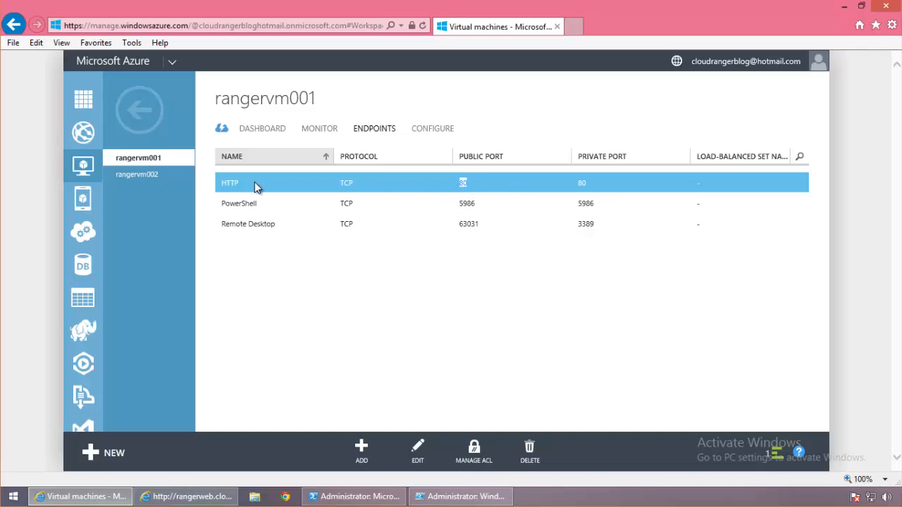
pyautogui.click(177, 179)
pyautogui.click(182, 160)
pyautogui.click(478, 226)
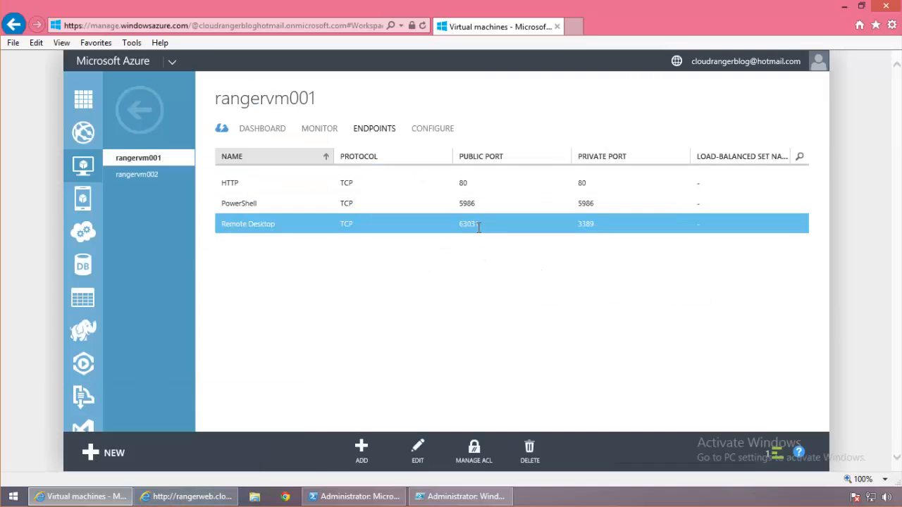
# - Examine the public port of rangervm001's Remote Desktop endpoint
pyautogui.doubleClick(459, 225)
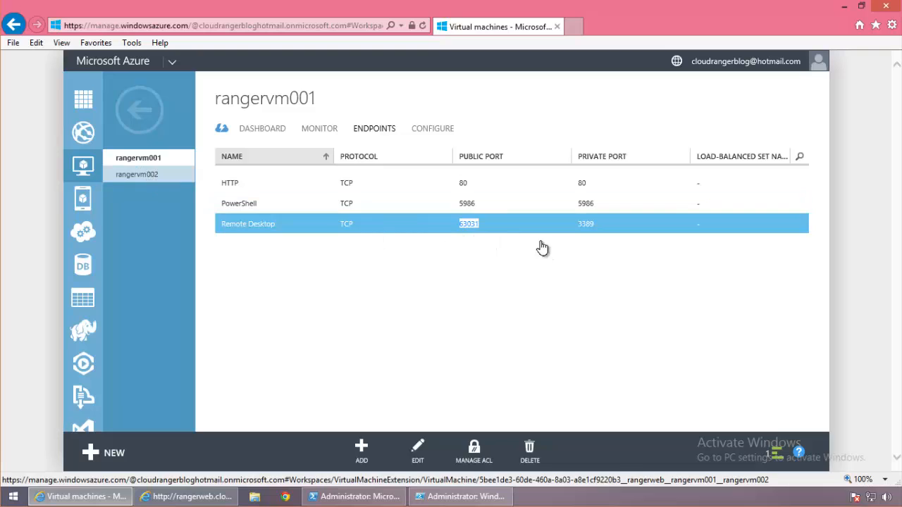
pyautogui.click(179, 162)
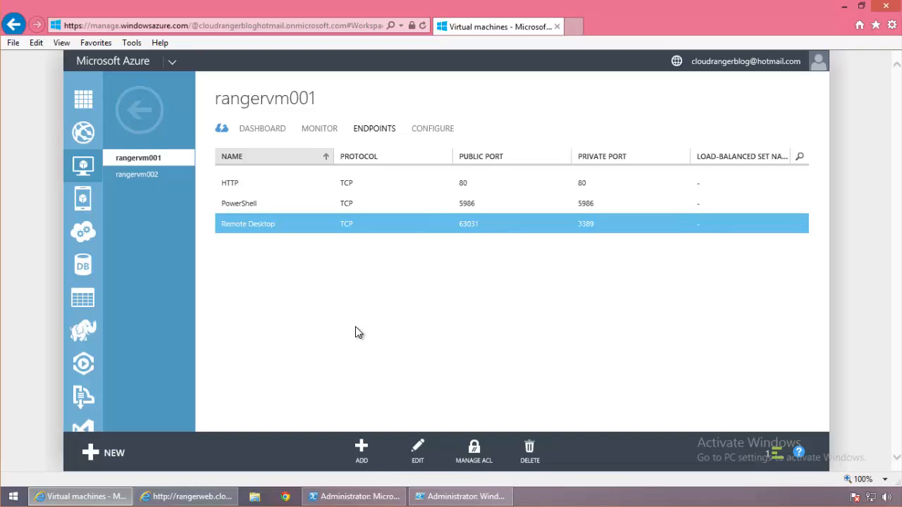
# - Request a connection to rangervm001 from the virtual machine list and save rangervm001.rdp to the Desktop
pyautogui.click(147, 120)
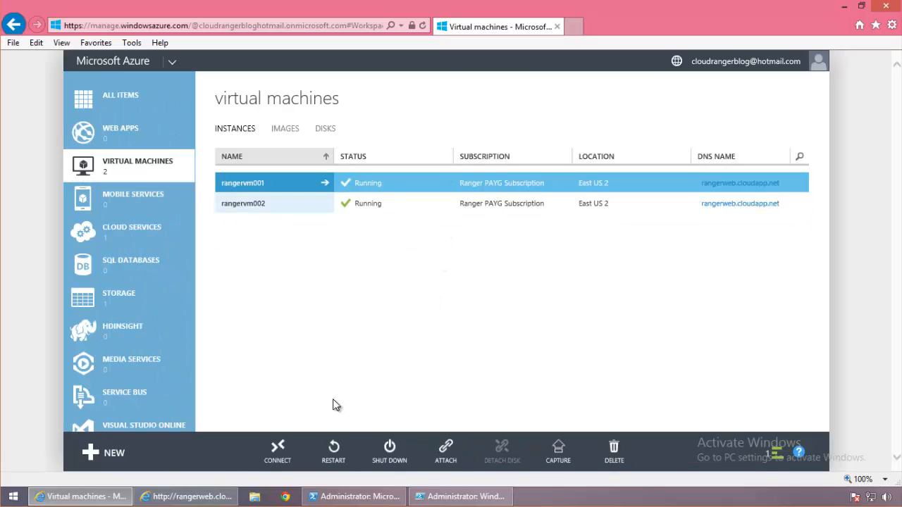
pyautogui.click(279, 452)
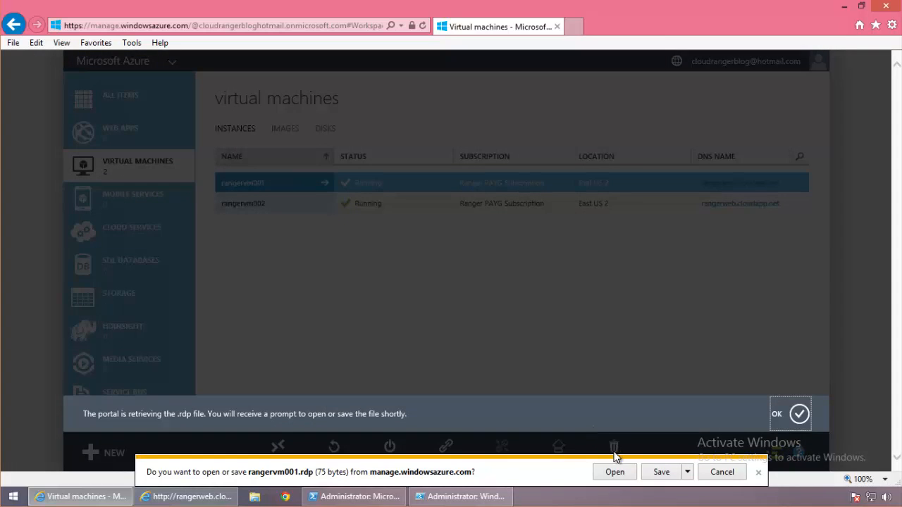
pyautogui.click(687, 472)
pyautogui.click(730, 456)
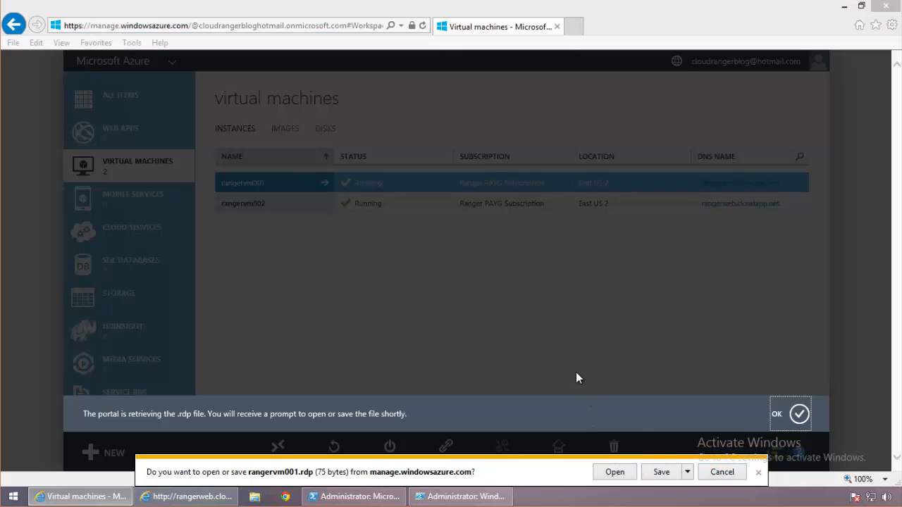
pyautogui.click(266, 172)
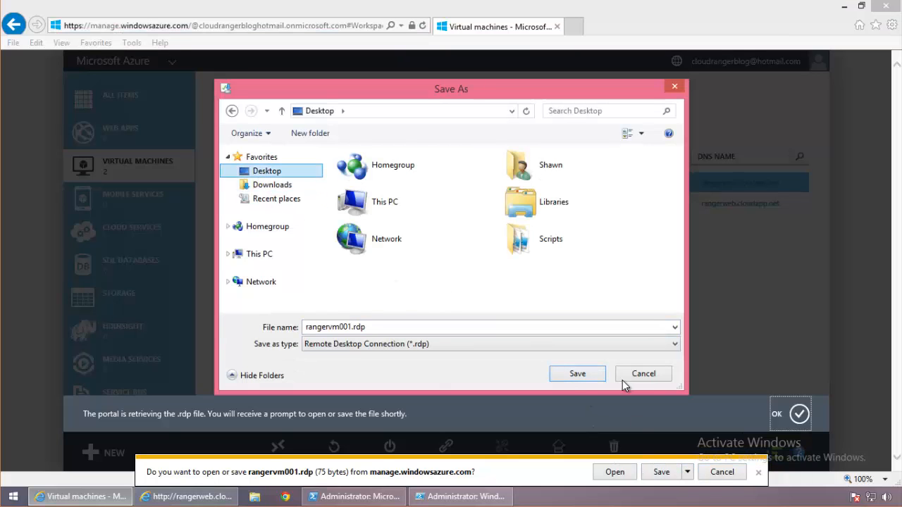
pyautogui.click(570, 374)
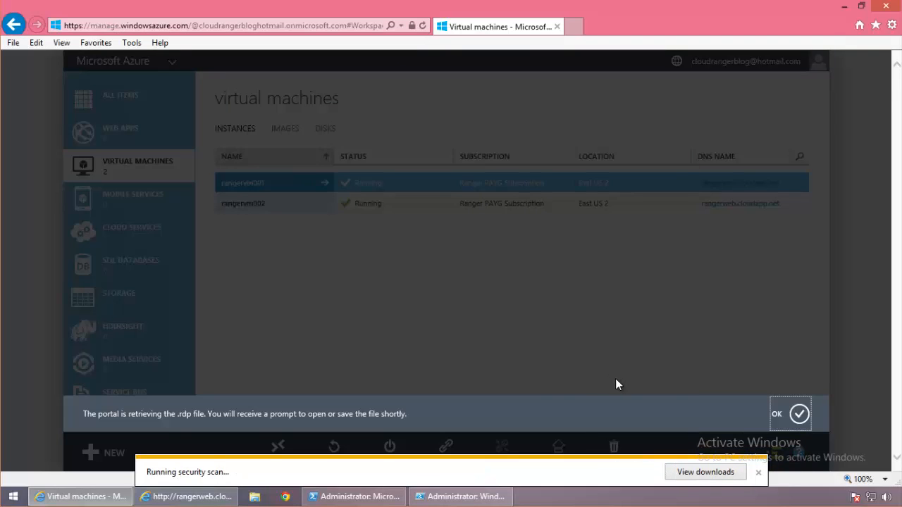
pyautogui.click(757, 472)
# - Open the saved rangervm001.rdp file on the desktop for editing and examine the port in its computer address
pyautogui.click(846, 6)
pyautogui.rightClick(617, 498)
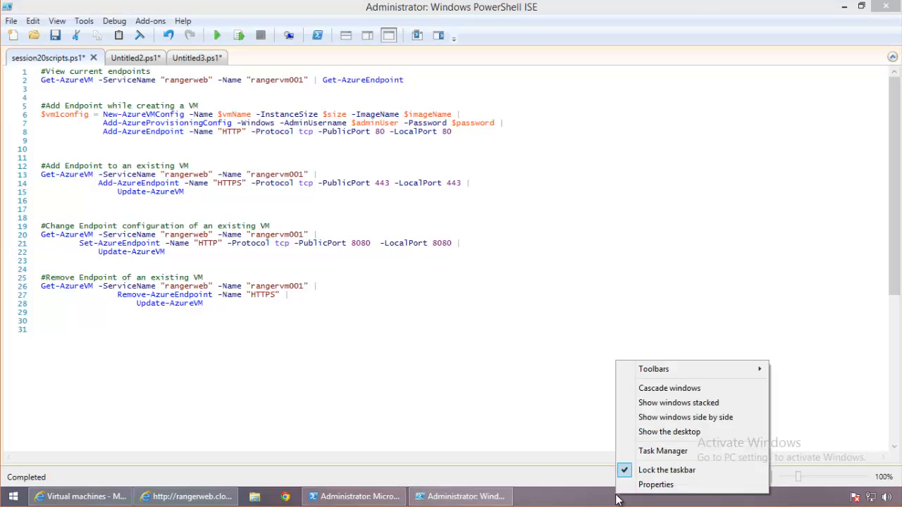
pyautogui.click(639, 435)
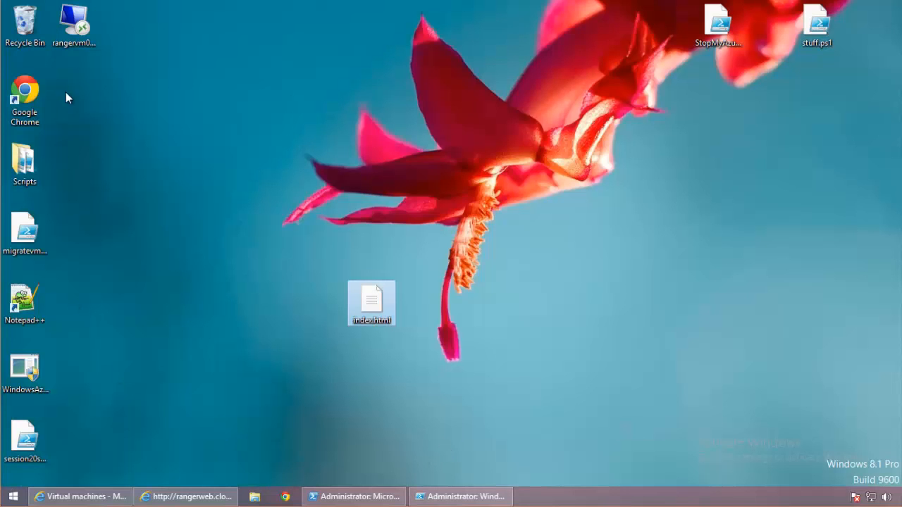
pyautogui.click(71, 35)
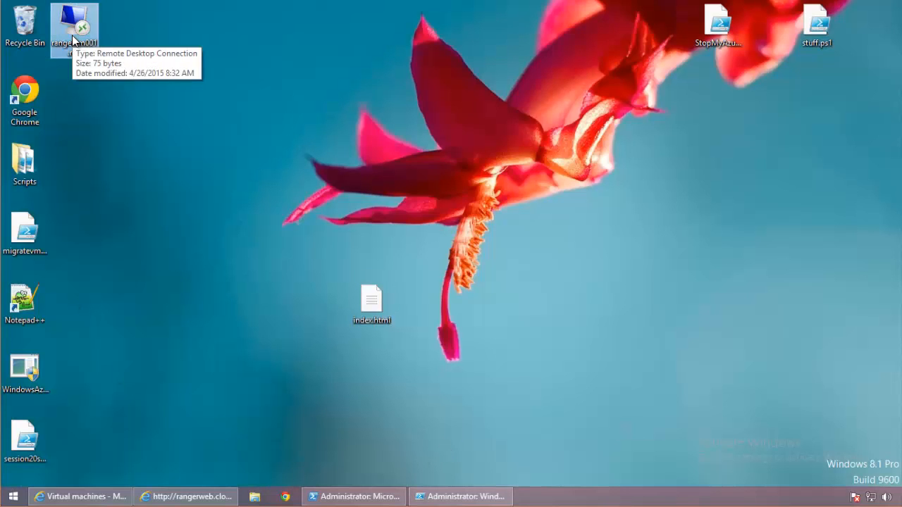
pyautogui.rightClick(71, 35)
pyautogui.click(82, 57)
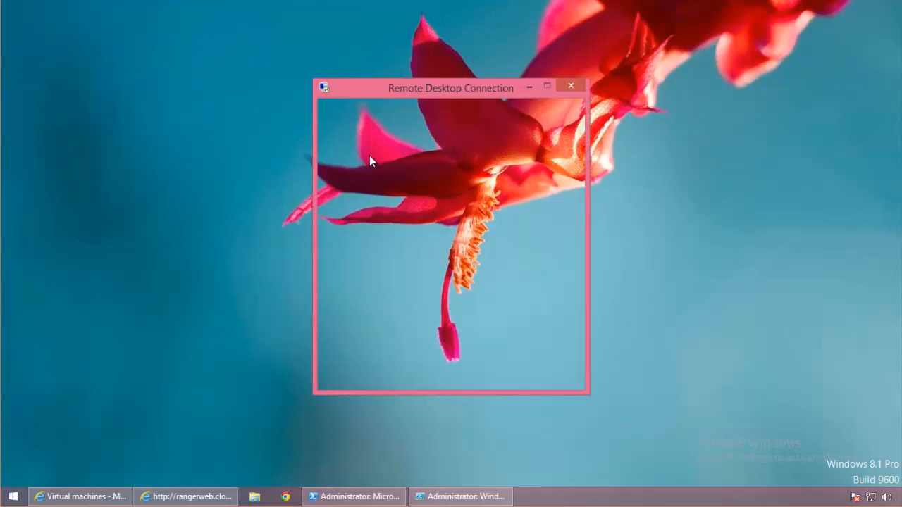
pyautogui.click(511, 208)
pyautogui.write('1')
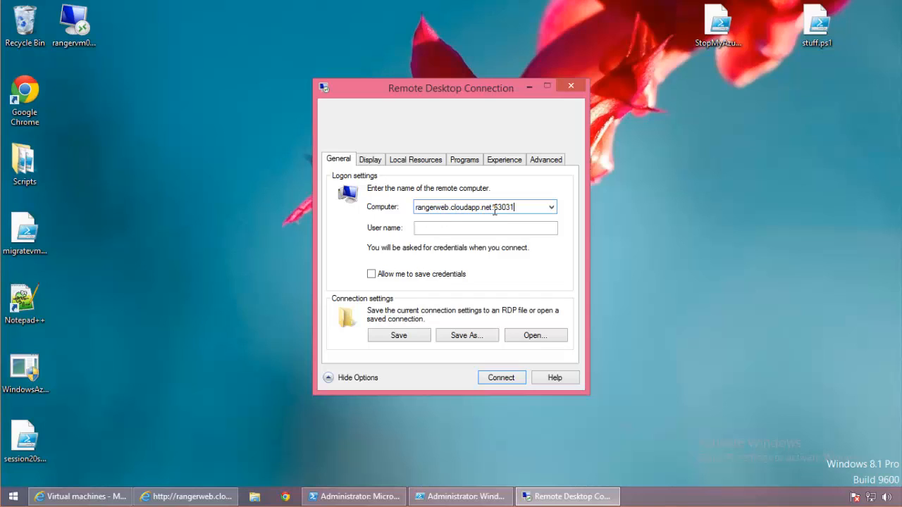
pyautogui.moveTo(495, 209); pyautogui.dragTo(516, 211)
# - Return to the Azure portal and check the public port of rangervm001's Remote Desktop endpoint against the connection file
pyautogui.click(115, 497)
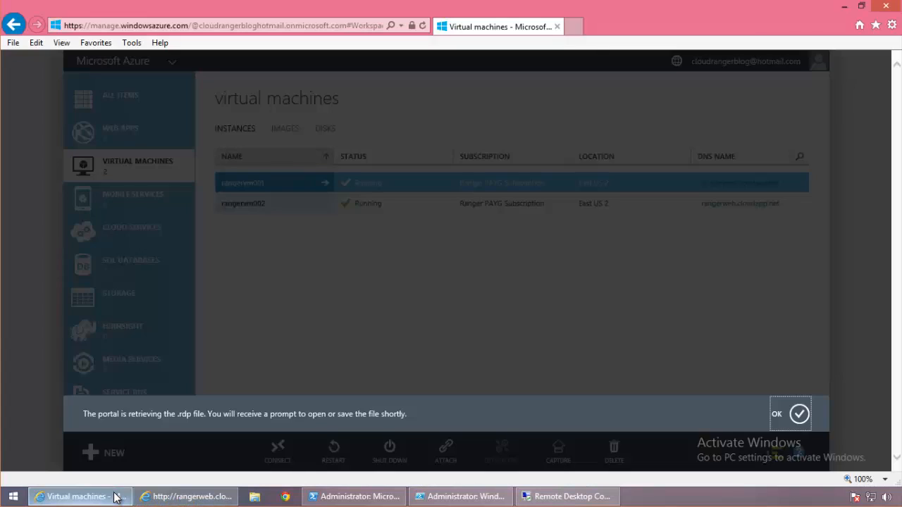
pyautogui.click(776, 414)
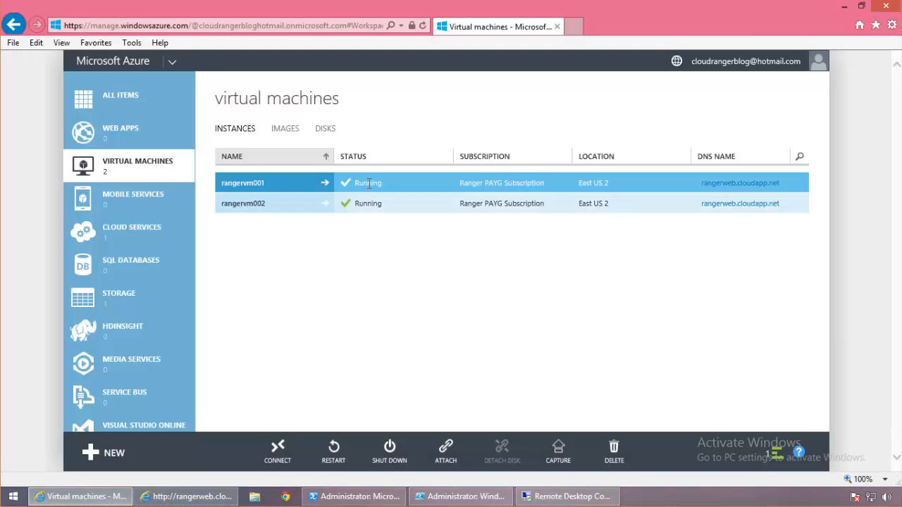
pyautogui.click(568, 496)
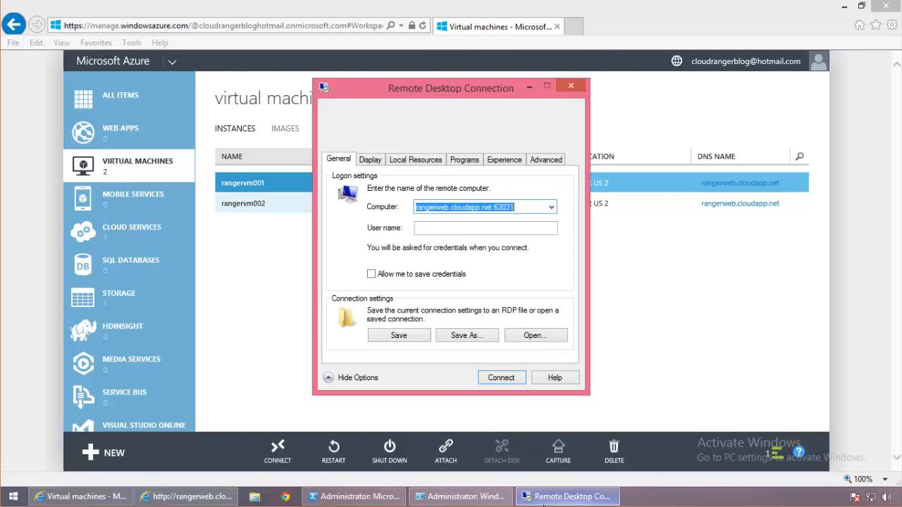
pyautogui.click(629, 380)
pyautogui.click(288, 191)
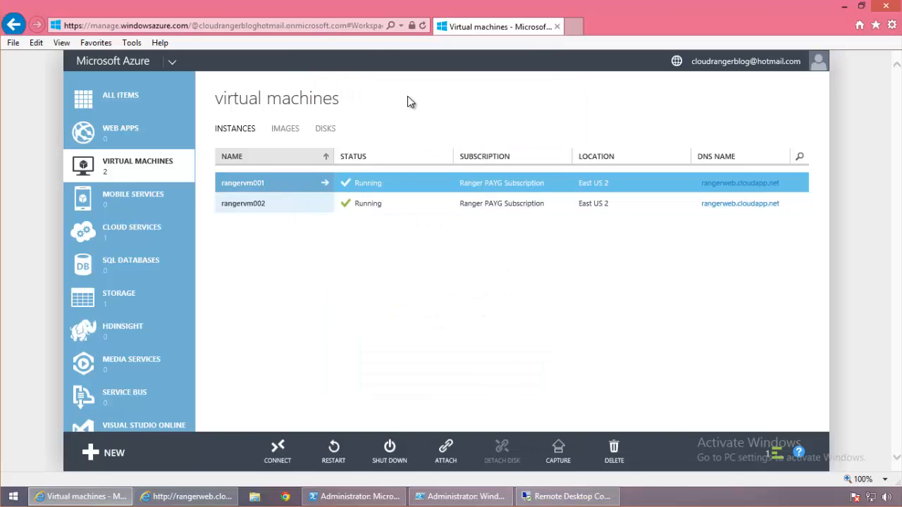
pyautogui.click(387, 134)
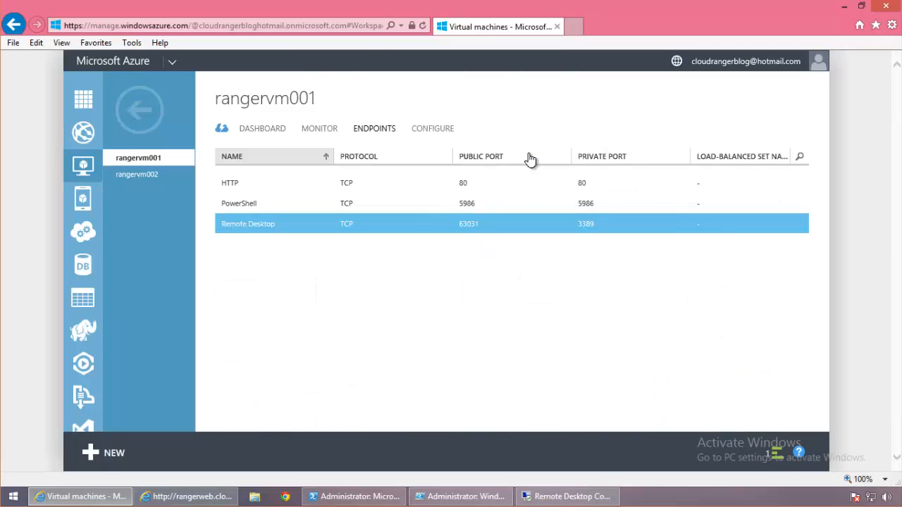
pyautogui.moveTo(481, 224); pyautogui.dragTo(446, 226)
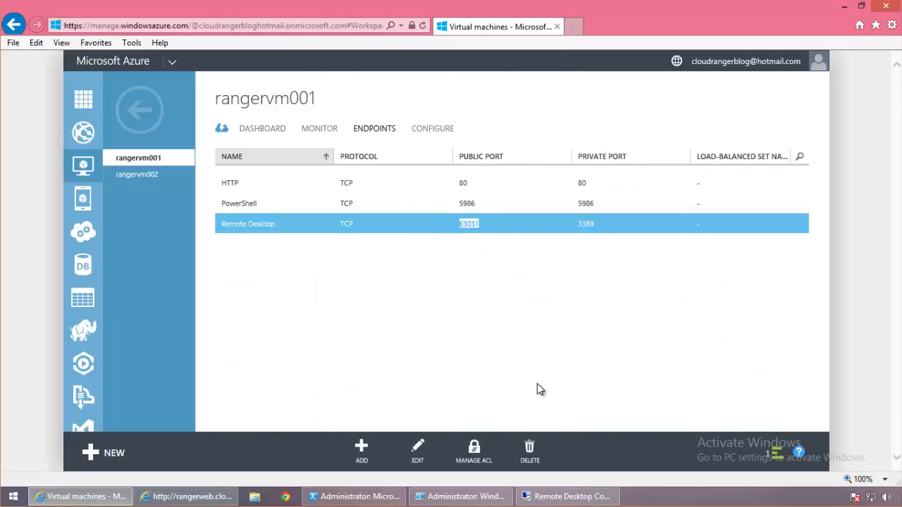
# - Remove the port from the computer address in the Remote Desktop connection settings, leaving rangerweb.cloudapp.net
pyautogui.click(561, 498)
pyautogui.click(535, 204)
pyautogui.click(626, 228)
pyautogui.click(567, 496)
pyautogui.click(630, 226)
pyautogui.click(557, 497)
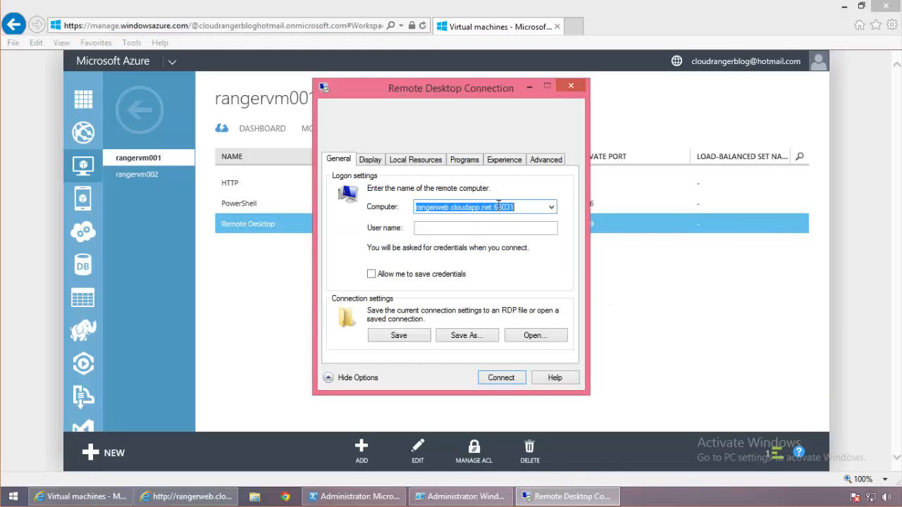
pyautogui.moveTo(492, 207); pyautogui.dragTo(539, 209)
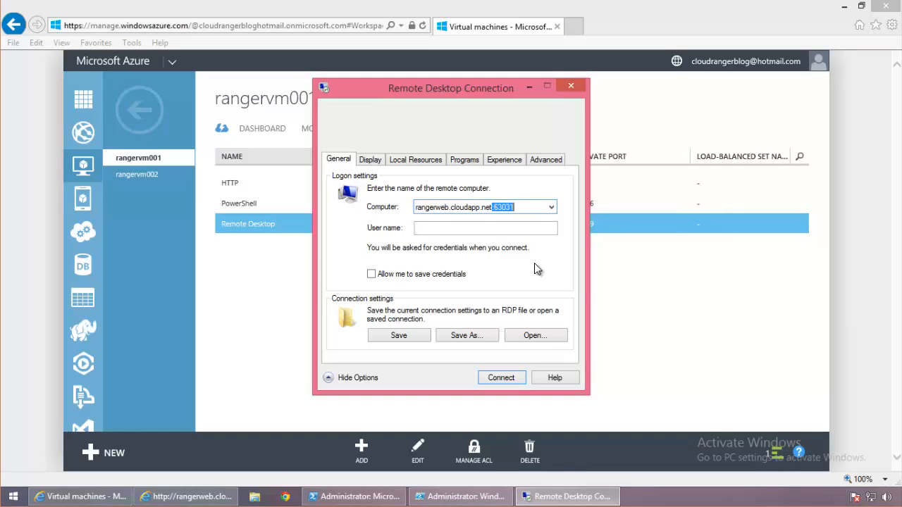
pyautogui.press('BackSpace')
# - Enter the account's user name and try to connect to rangerweb.cloudapp.net without a port number
pyautogui.click(502, 226)
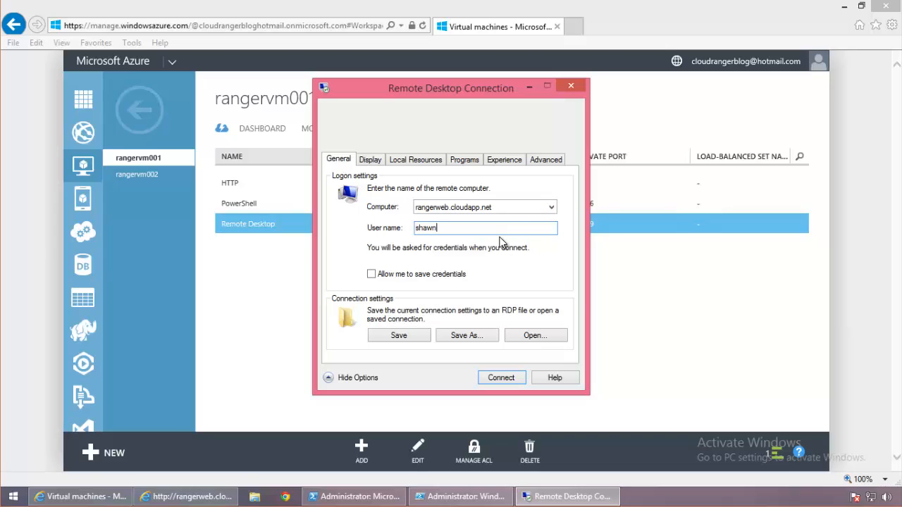
pyautogui.click(512, 207)
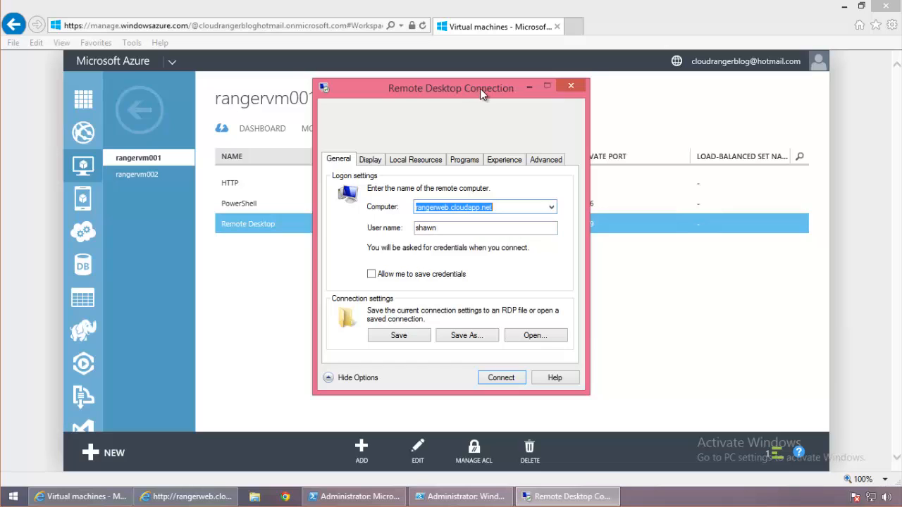
pyautogui.moveTo(479, 88); pyautogui.dragTo(506, 81)
pyautogui.click(535, 203)
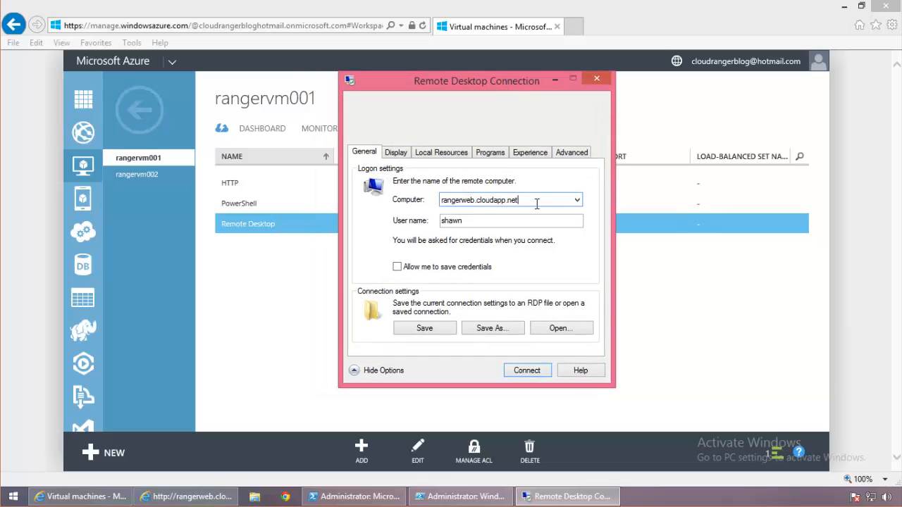
pyautogui.click(553, 374)
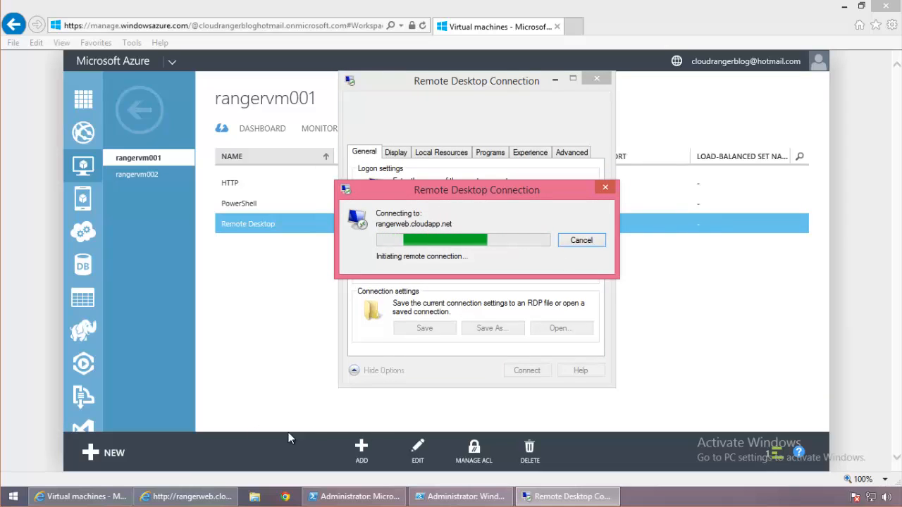
# - Switch to the Azure portal and review rangervm001's endpoint ports while the remote connection is pending
pyautogui.click(112, 498)
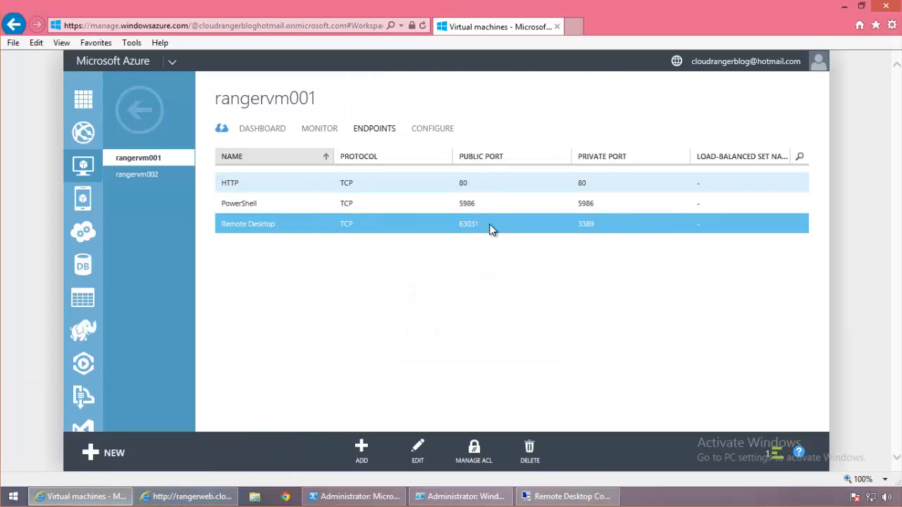
pyautogui.click(112, 173)
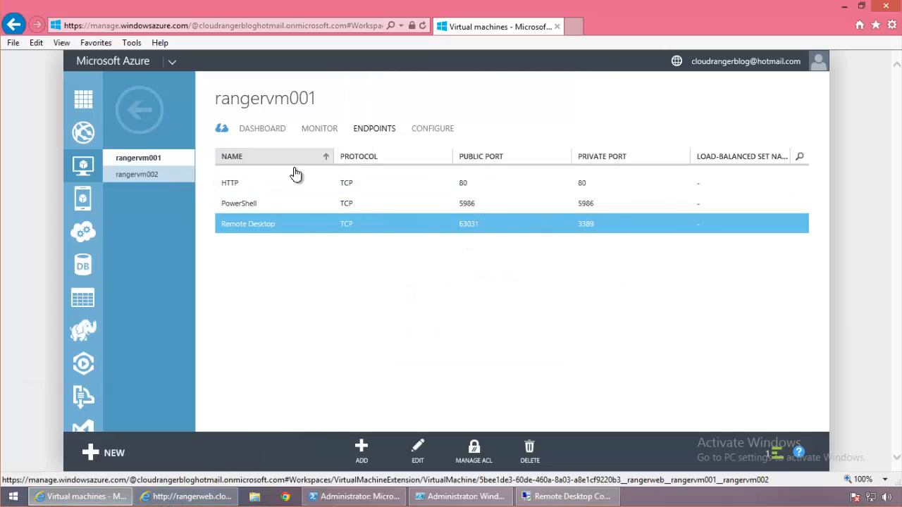
pyautogui.click(177, 159)
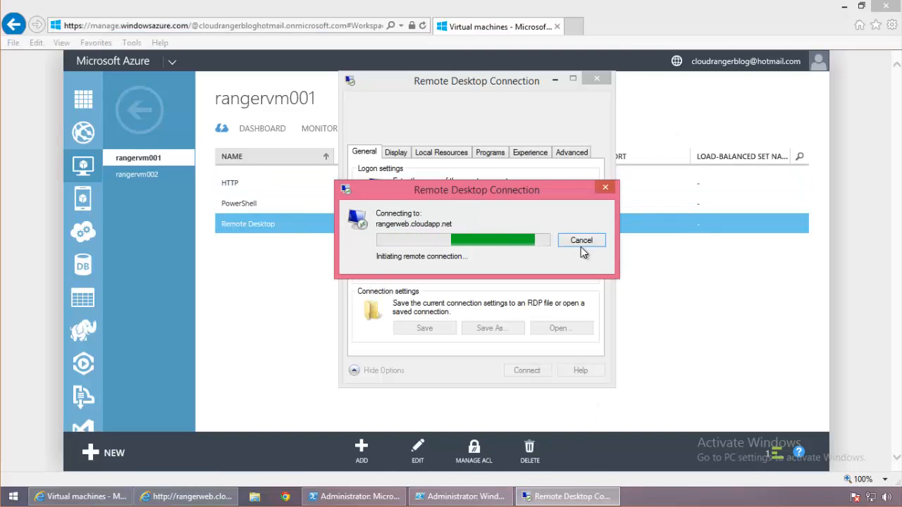
# - Cancel the pending remote connection, close Remote Desktop Connection, and highlight the public port of rangervm001's Remote Desktop endpoint
pyautogui.click(580, 241)
pyautogui.click(597, 78)
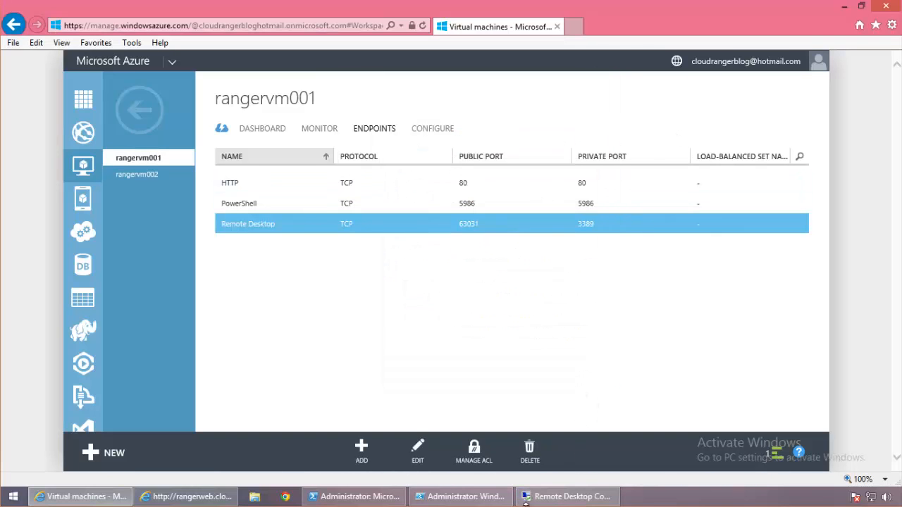
pyautogui.click(539, 497)
pyautogui.click(597, 79)
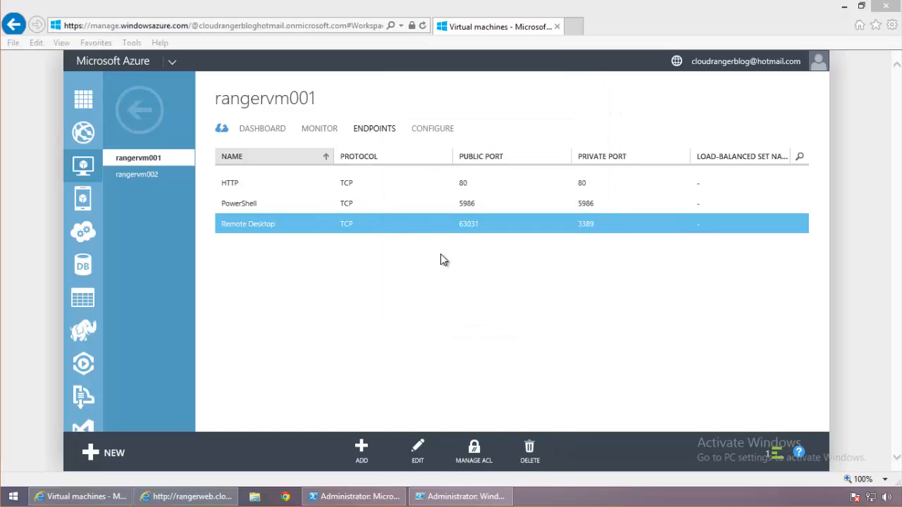
pyautogui.click(468, 224)
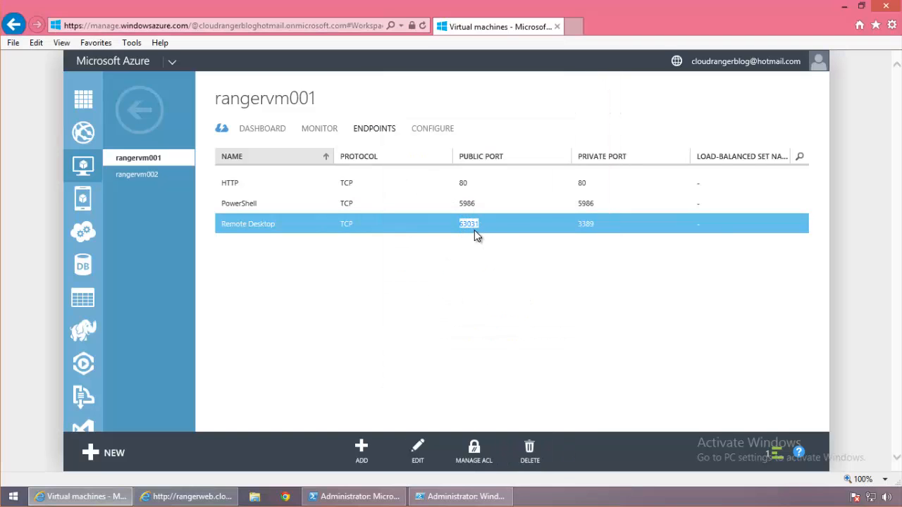
# - Return to the virtual machines list and copy rangervm001's DNS name
pyautogui.click(139, 121)
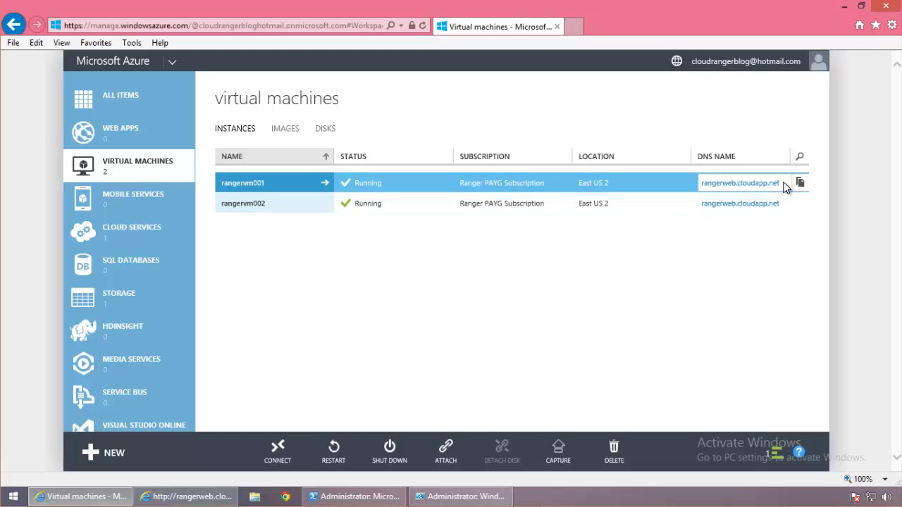
pyautogui.moveTo(784, 185); pyautogui.dragTo(702, 184)
pyautogui.rightClick(717, 182)
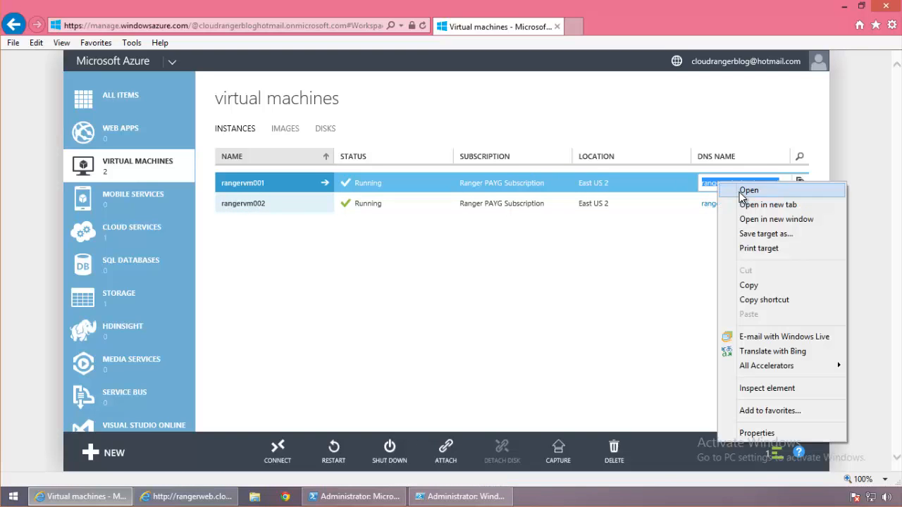
pyautogui.click(749, 286)
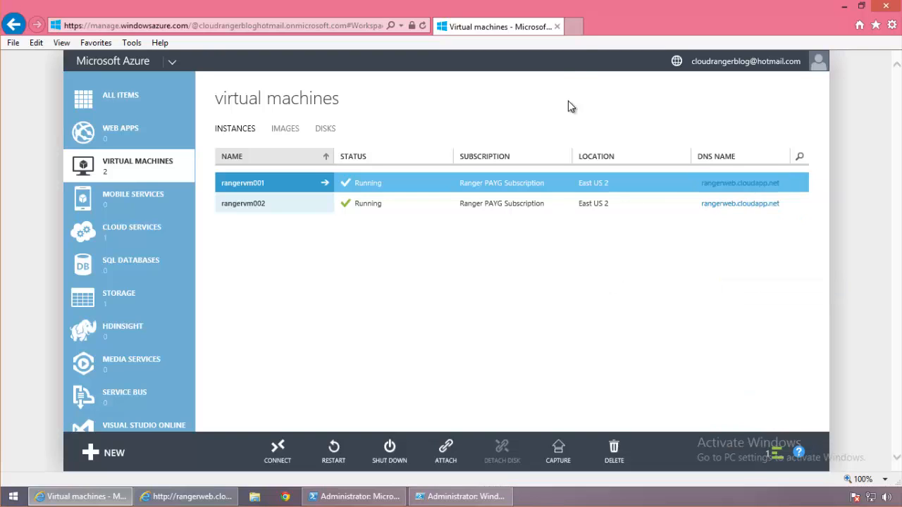
pyautogui.click(584, 27)
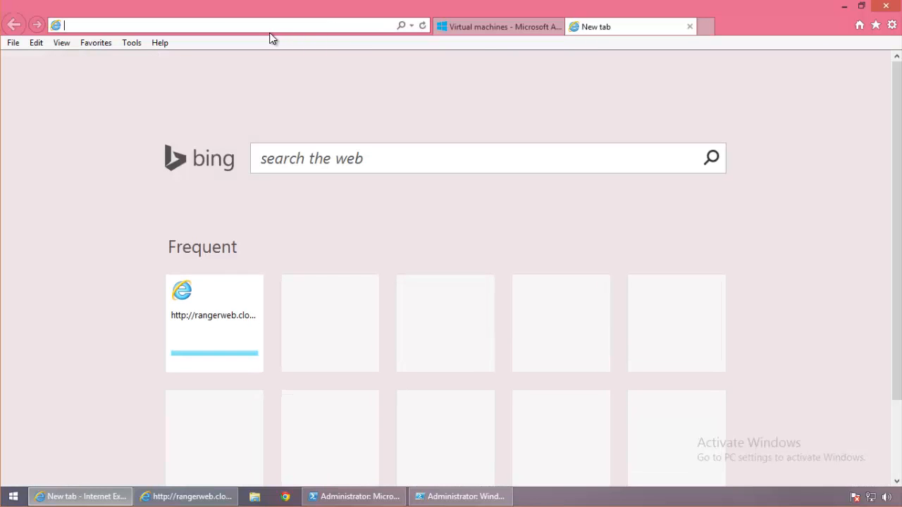
pyautogui.hotkey('ctrl', 'v')
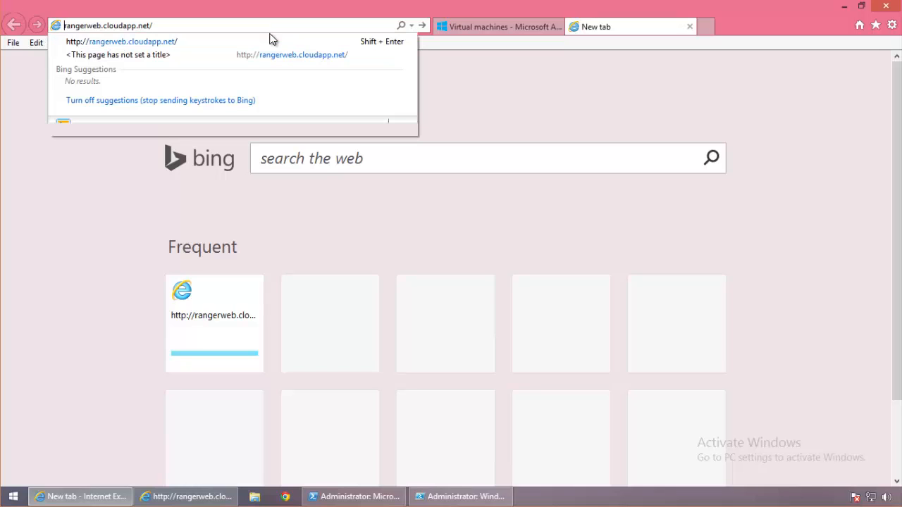
pyautogui.write('http://')
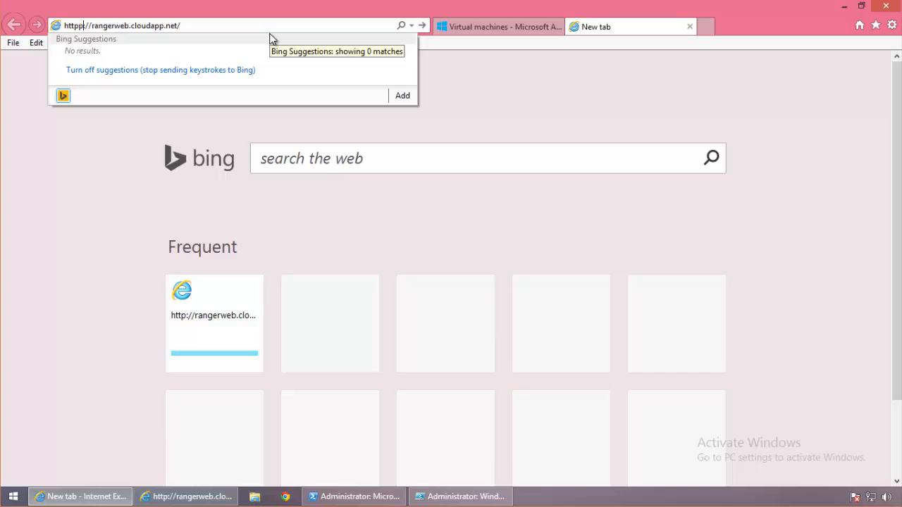
pyautogui.press('BackSpace')
pyautogui.click(271, 39)
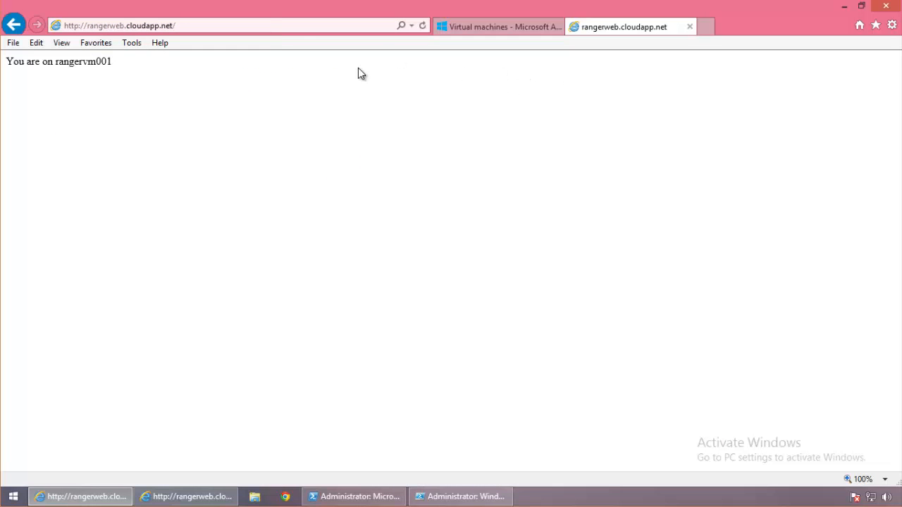
pyautogui.tripleClick(109, 64)
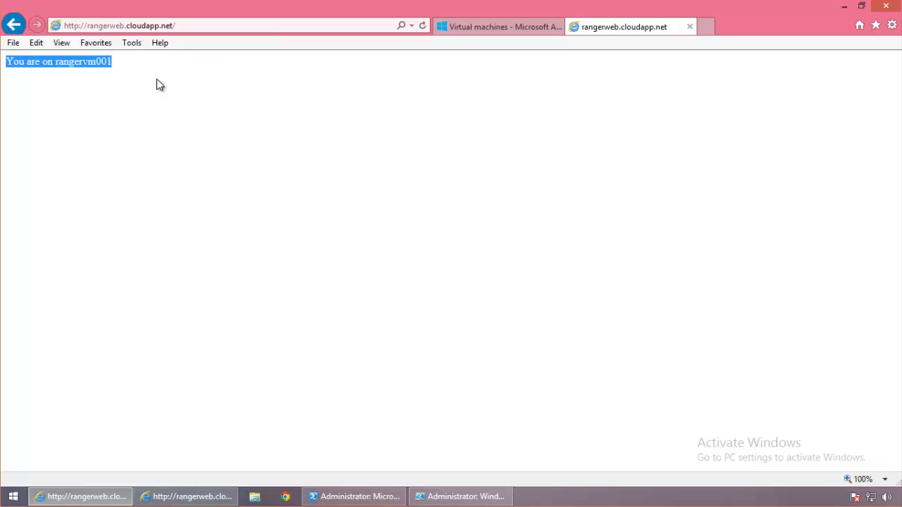
pyautogui.click(418, 152)
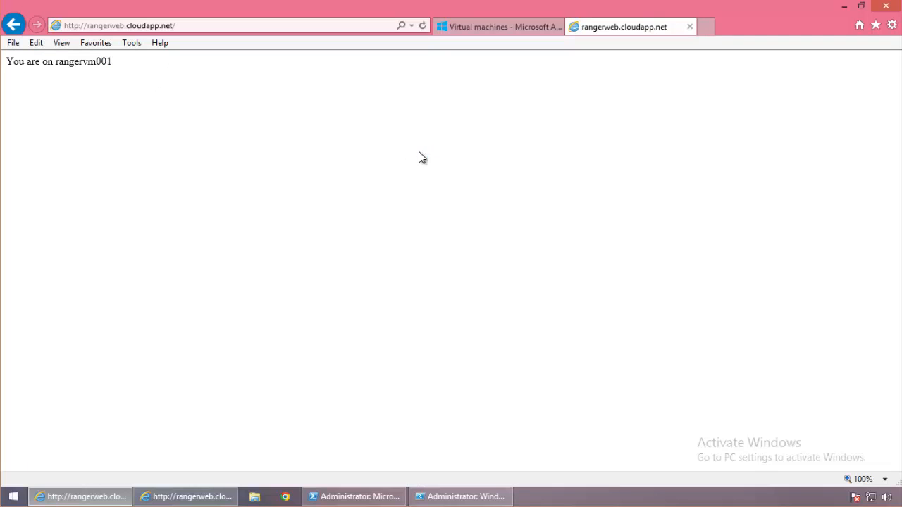
# - Delete the browsing history through Internet Options and close the dialog
pyautogui.click(890, 24)
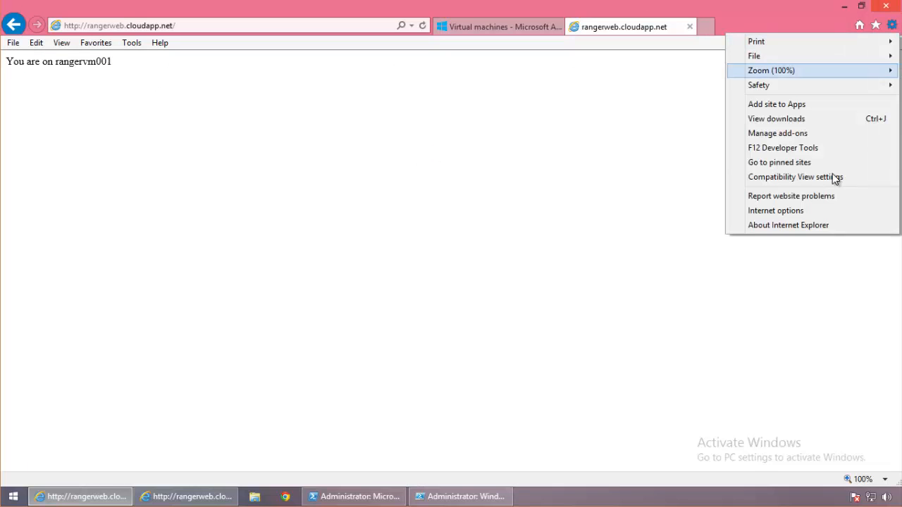
pyautogui.click(770, 215)
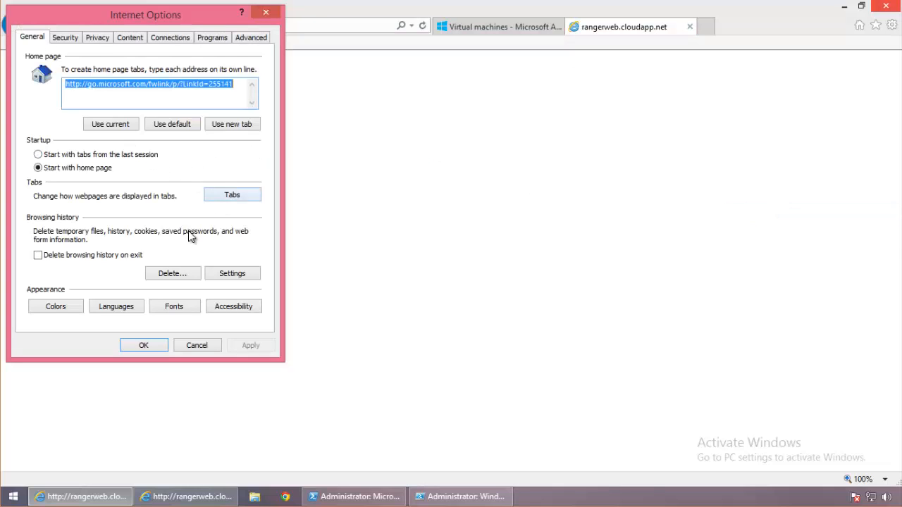
pyautogui.click(169, 274)
pyautogui.click(192, 343)
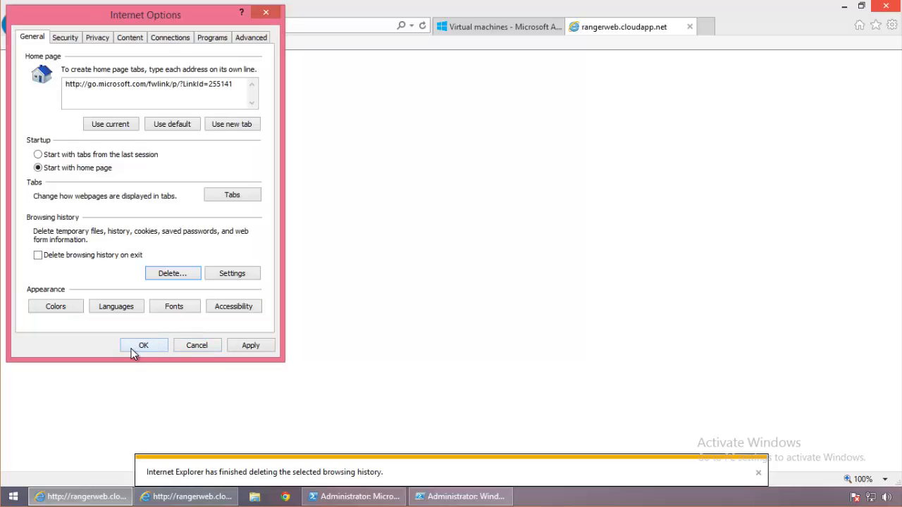
pyautogui.click(200, 345)
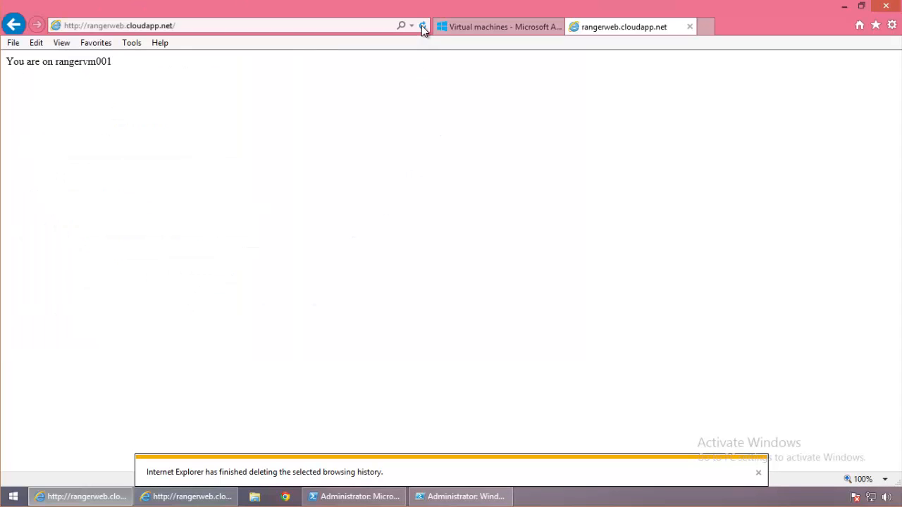
# - Close the rangerweb.cloudapp.net tab and open a new Internet Explorer window
pyautogui.click(689, 27)
pyautogui.rightClick(172, 497)
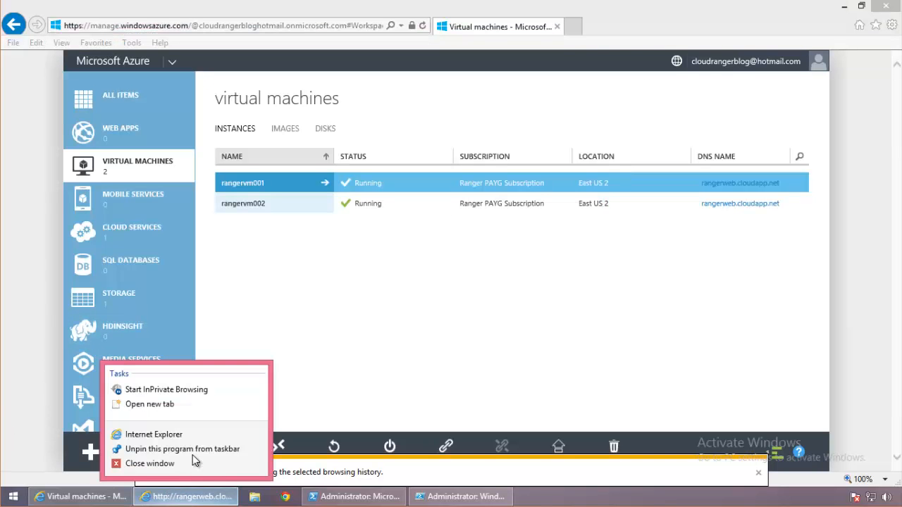
pyautogui.click(167, 389)
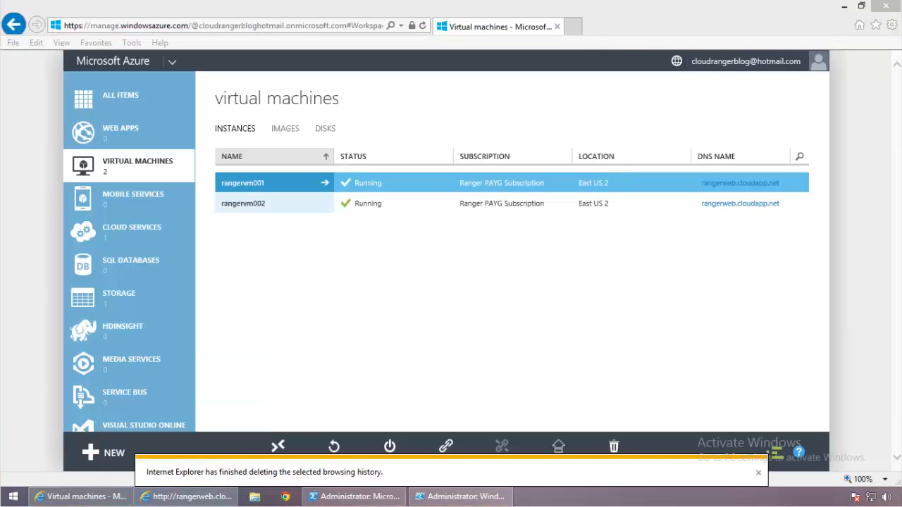
pyautogui.rightClick(160, 500)
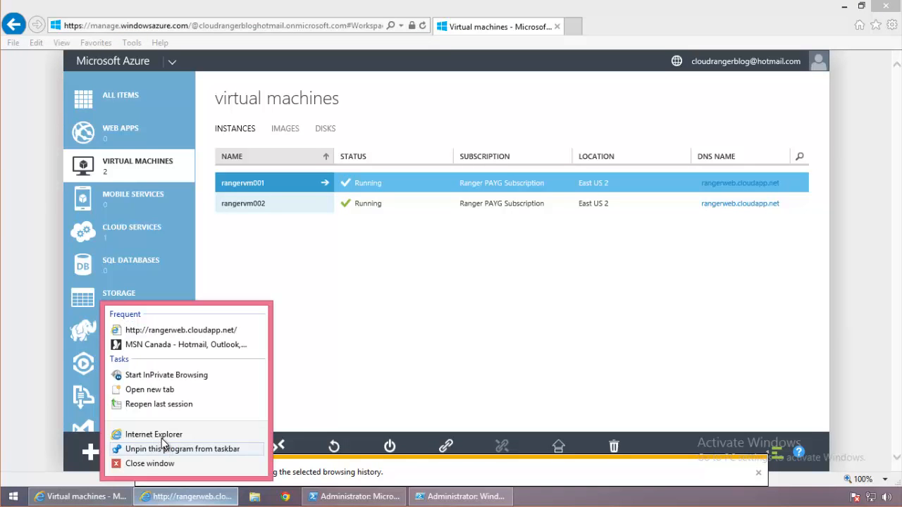
pyautogui.click(169, 428)
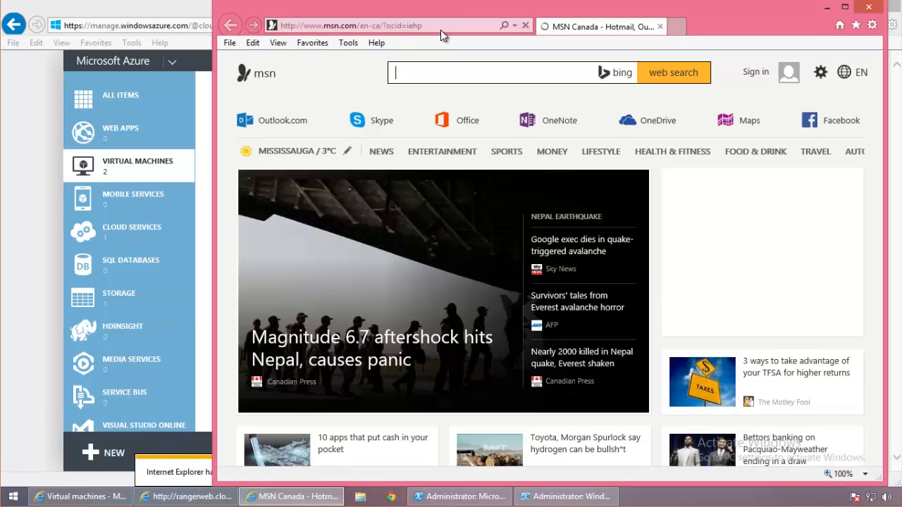
# - Load rangerweb.cloudapp.net in the new browser window and highlight the text naming the responding virtual machine
pyautogui.click(440, 29)
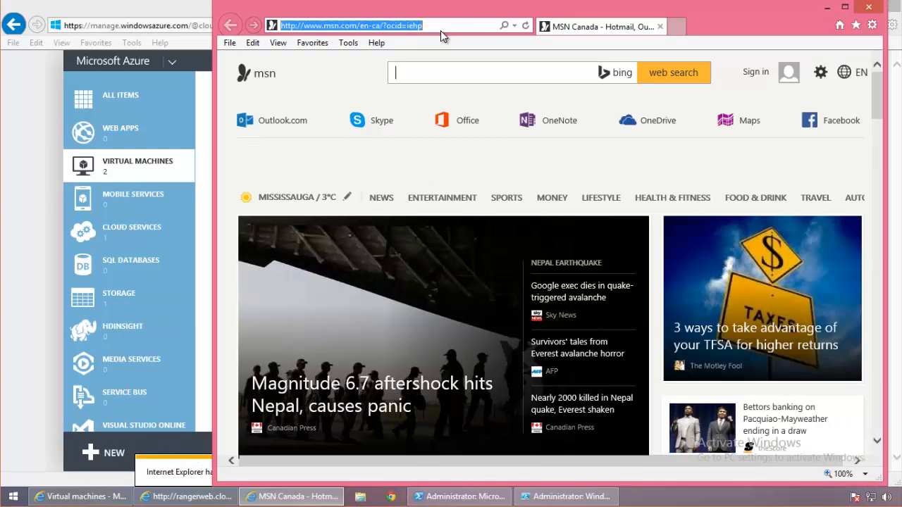
pyautogui.write('rangerweb.cloudapp.net/')
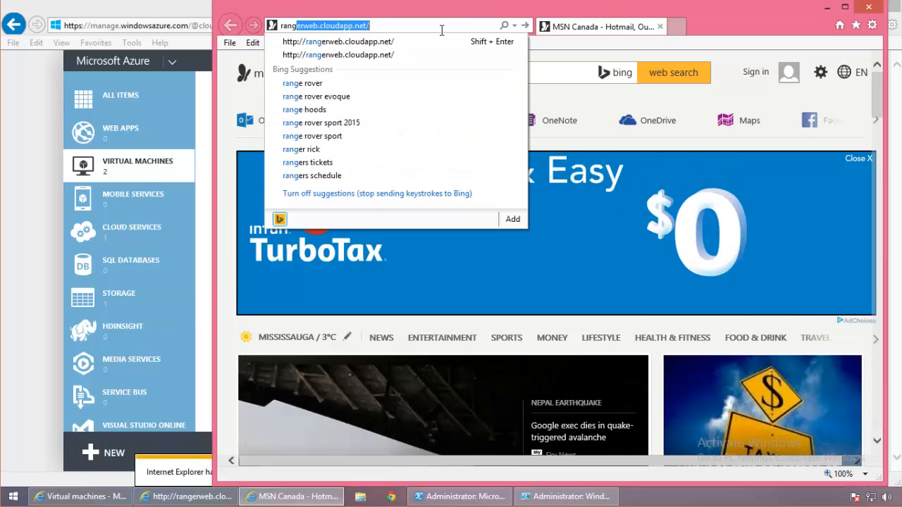
pyautogui.press('End')
pyautogui.press('Return')
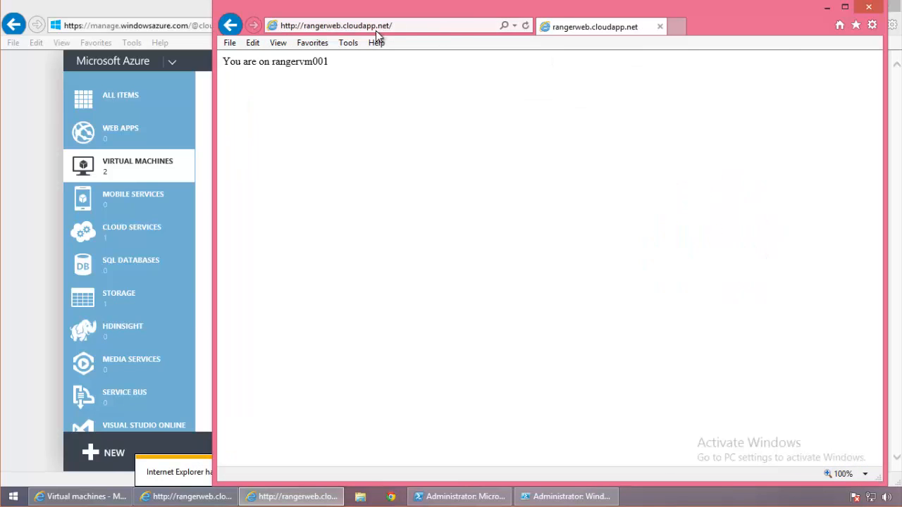
pyautogui.doubleClick(326, 65)
pyautogui.moveTo(261, 62); pyautogui.dragTo(224, 62)
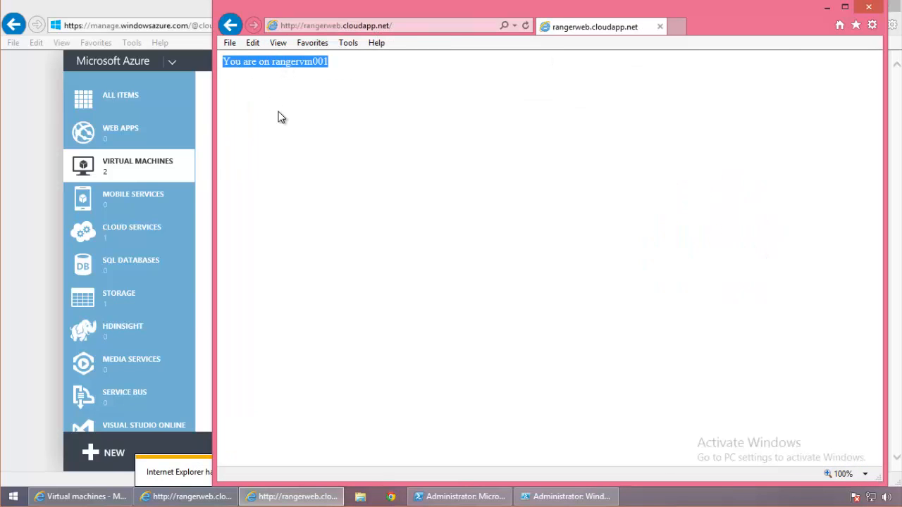
# - Return to the Azure portal, open rangervm001's endpoints, select the HTTP endpoint, and dismiss the browsing history notification
pyautogui.click(10, 157)
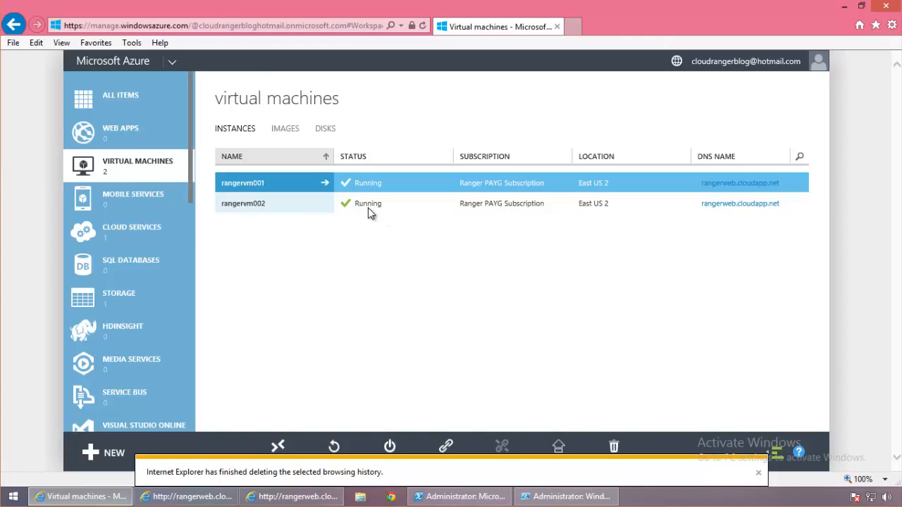
pyautogui.click(374, 182)
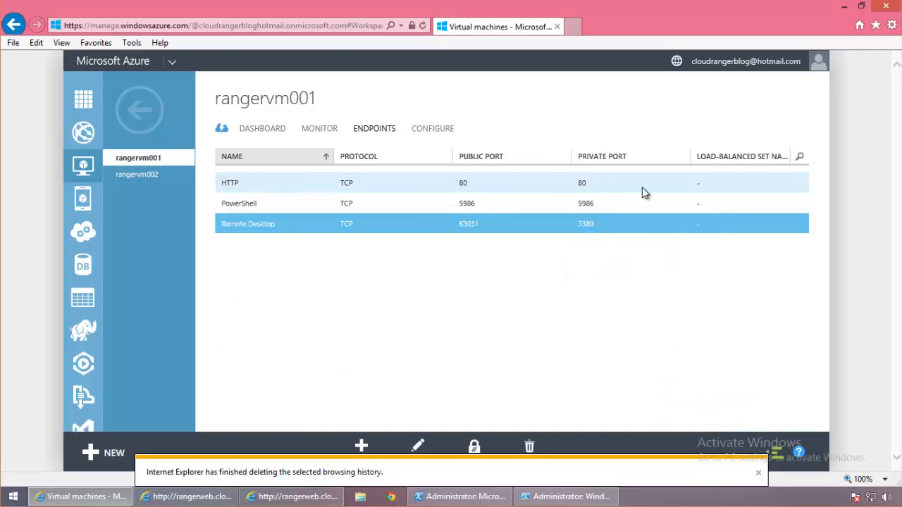
pyautogui.click(425, 189)
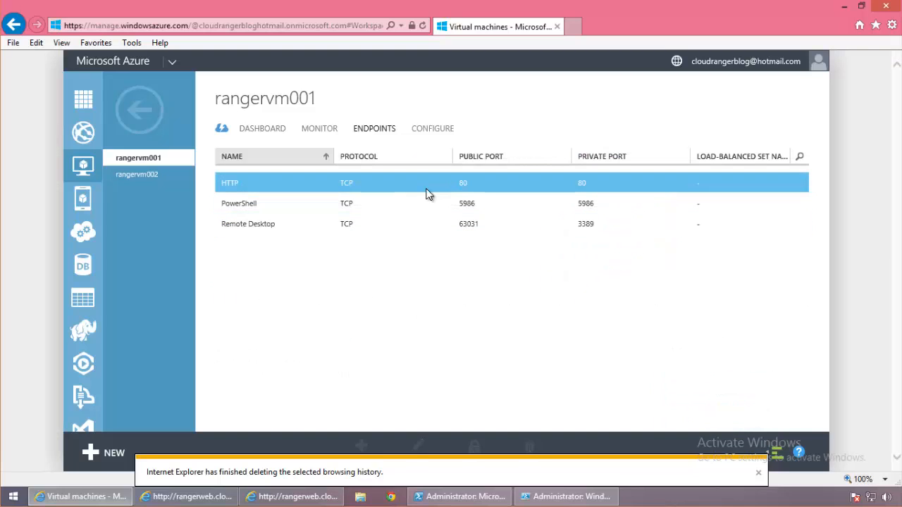
pyautogui.click(758, 476)
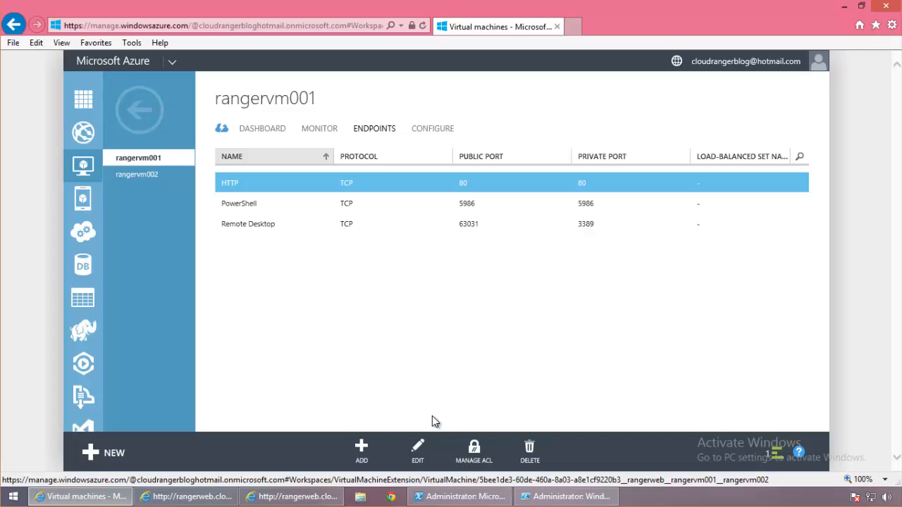
# - Switch to the rangerweb.cloudapp.net window and highlight its page text and web address
pyautogui.click(321, 496)
pyautogui.moveTo(352, 113); pyautogui.dragTo(332, 70)
pyautogui.click(362, 69)
pyautogui.moveTo(239, 69); pyautogui.dragTo(223, 63)
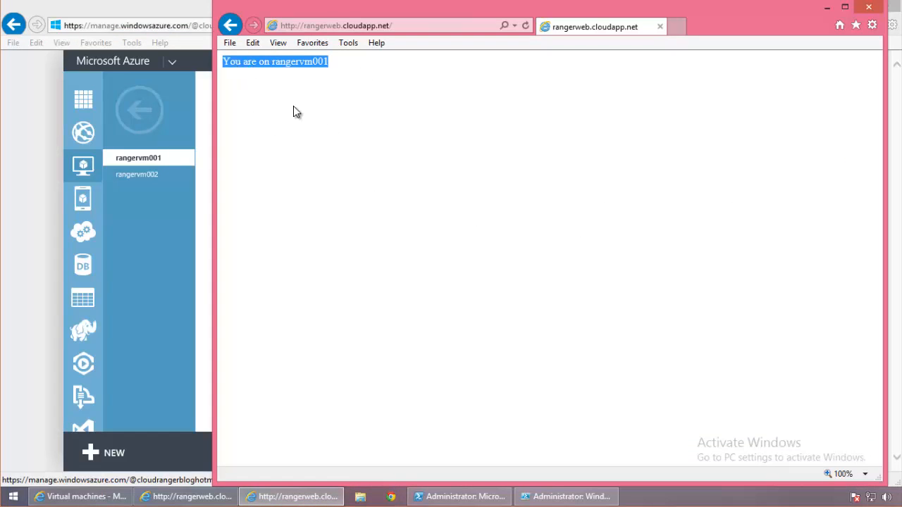
pyautogui.click(304, 117)
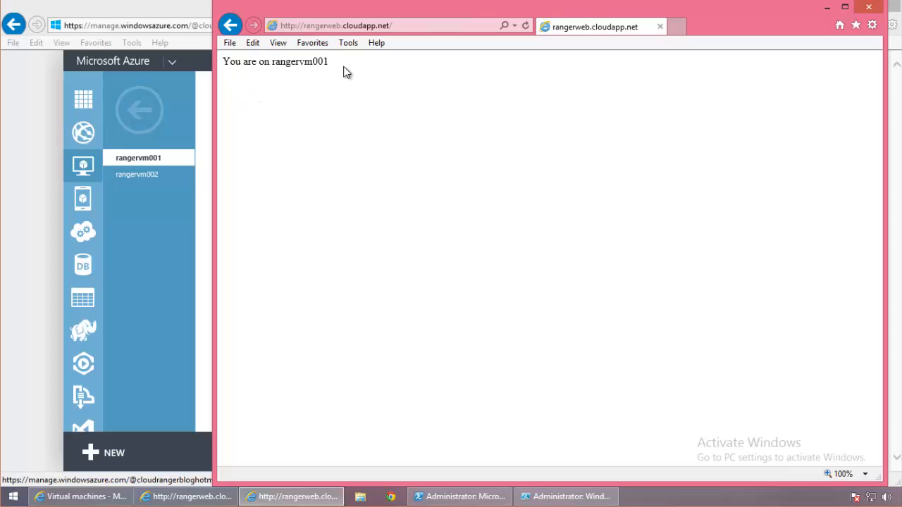
pyautogui.click(340, 25)
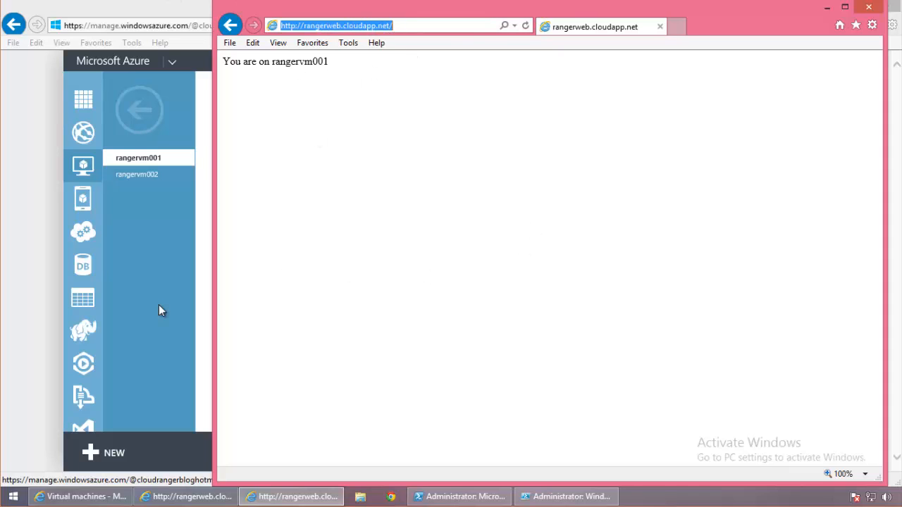
# - Switch back to the Azure portal and delete rangervm001's HTTP endpoint
pyautogui.click(184, 288)
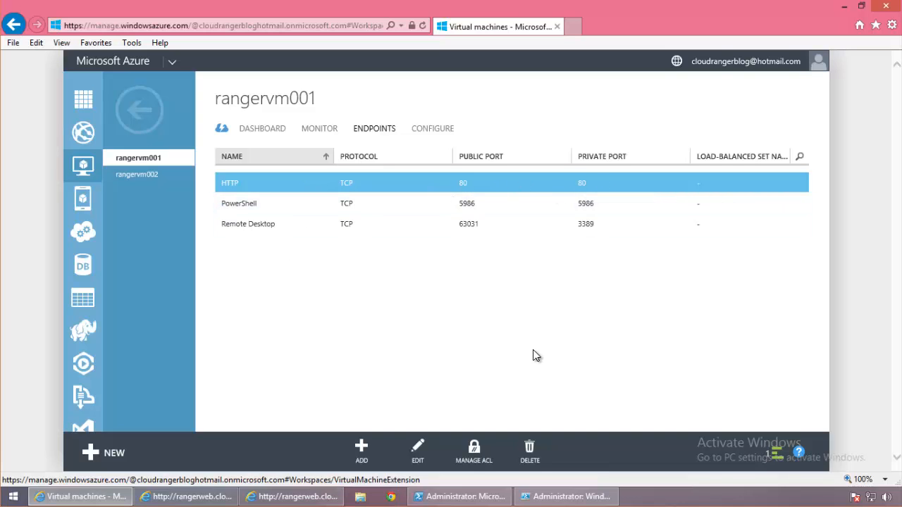
pyautogui.click(529, 449)
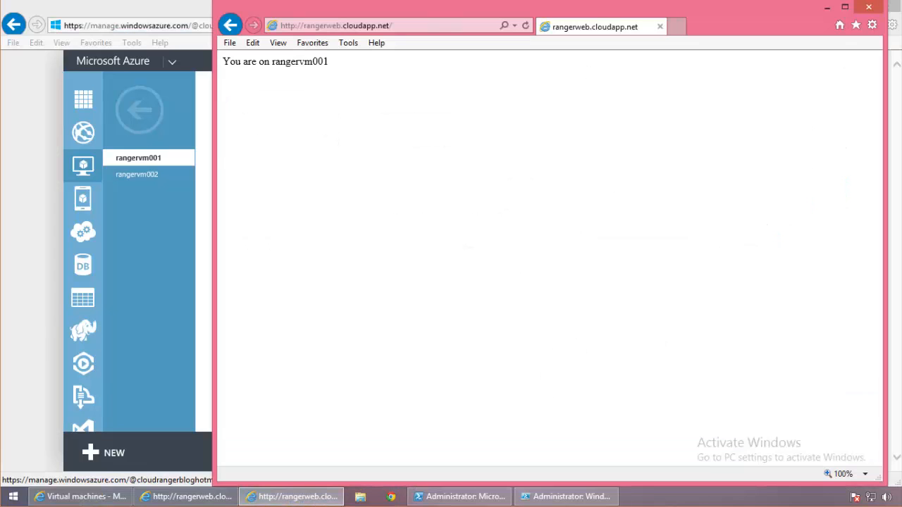
# - Clear the browsing history in the rangerweb.cloudapp.net window and confirm Internet Options
pyautogui.click(872, 27)
pyautogui.click(775, 212)
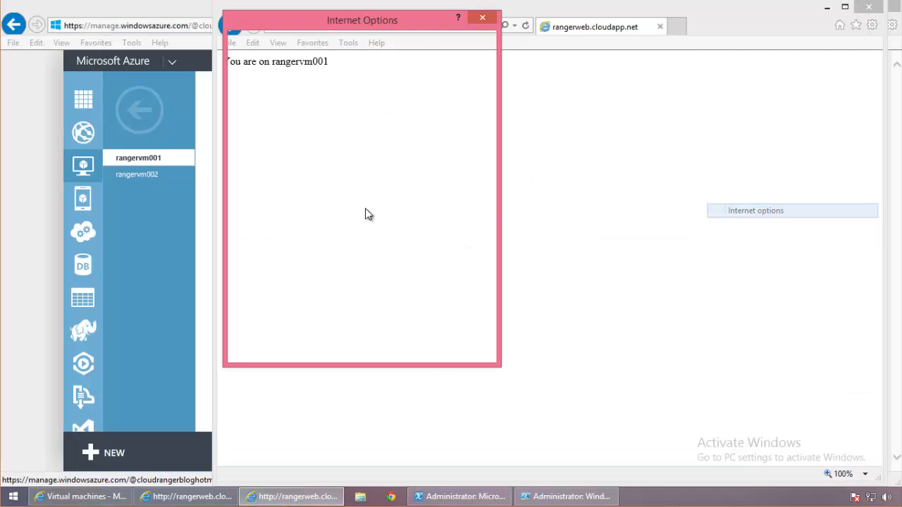
pyautogui.click(388, 278)
pyautogui.click(384, 346)
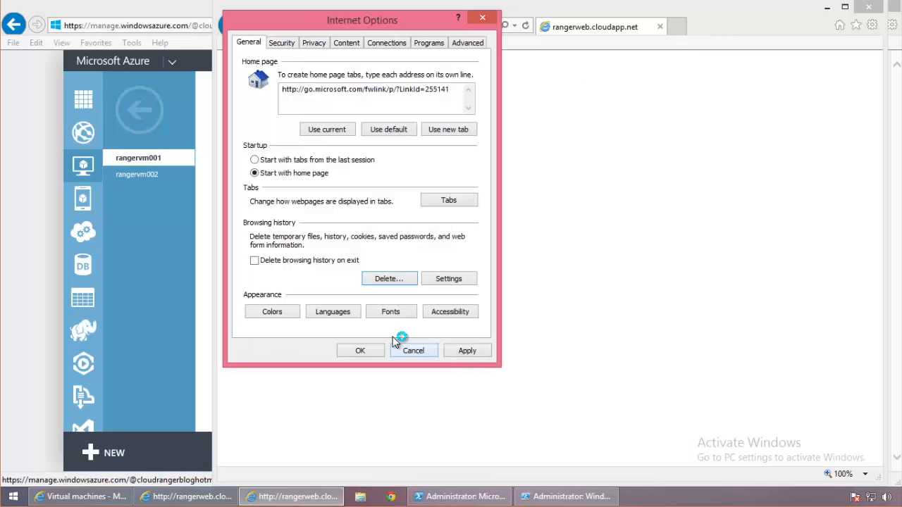
pyautogui.click(357, 350)
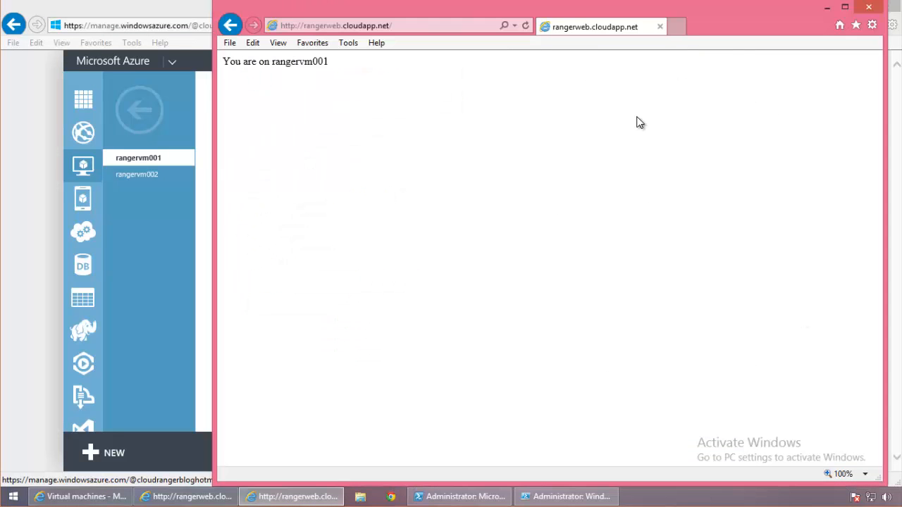
# - Close the rangerweb.cloudapp.net window and open rangervm002's endpoints in the Azure portal
pyautogui.click(869, 7)
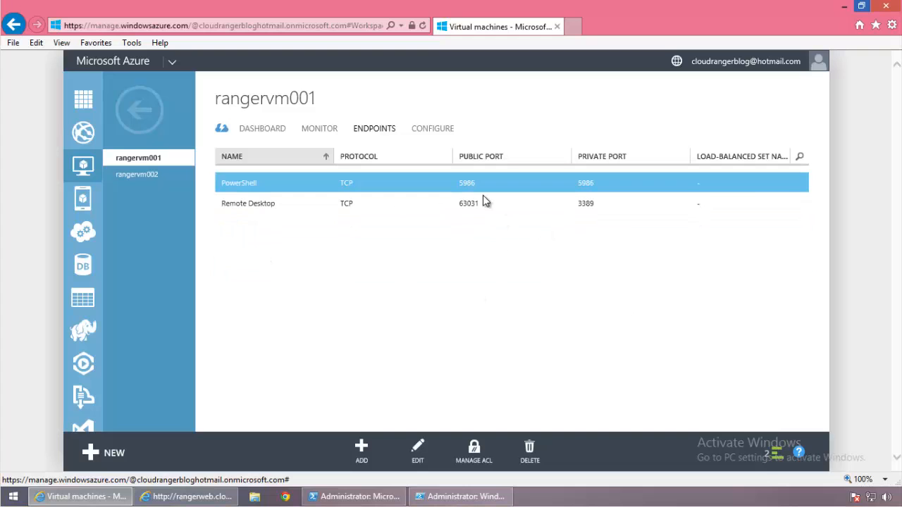
pyautogui.click(169, 176)
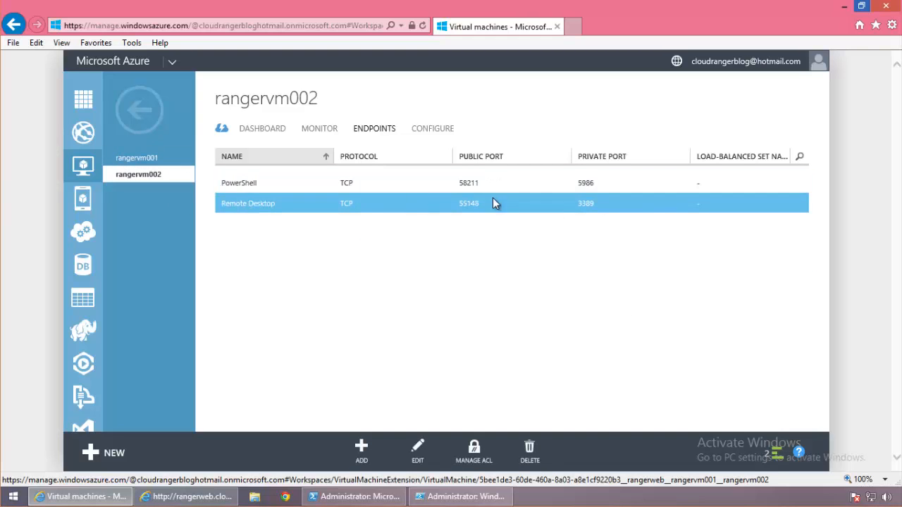
# - Open rangervm001's endpoints and close the separate rangerweb.cloudapp.net browser window
pyautogui.click(169, 161)
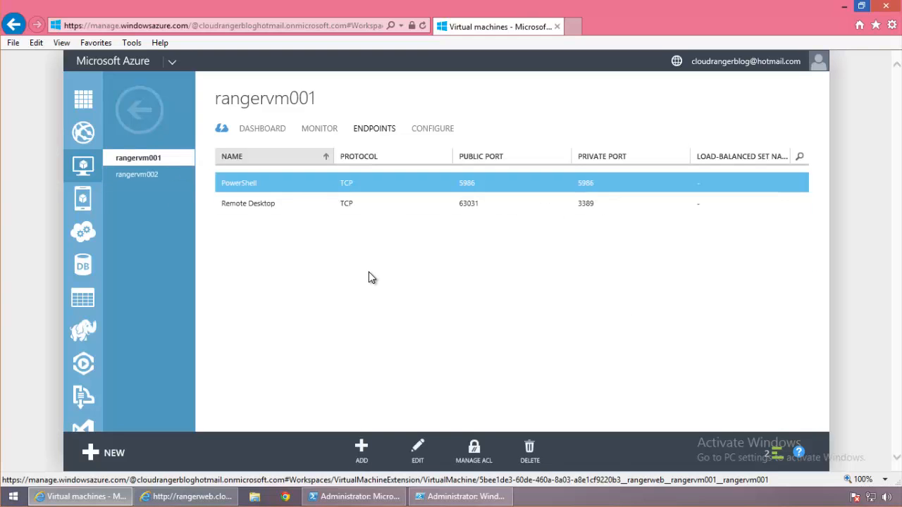
pyautogui.click(155, 493)
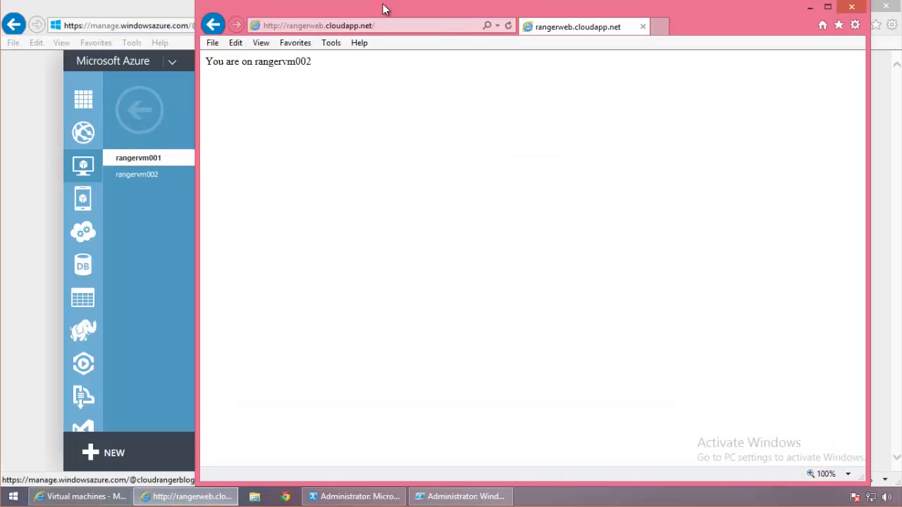
pyautogui.click(851, 6)
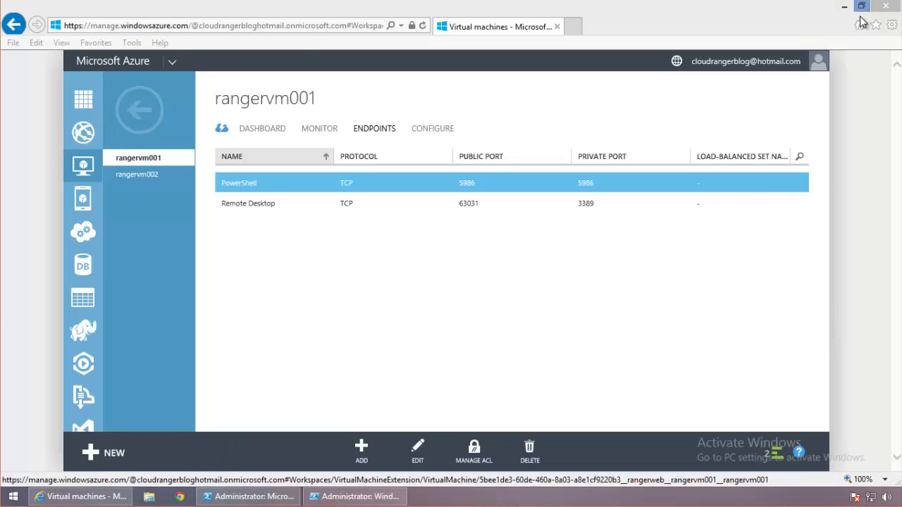
pyautogui.rightClick(86, 502)
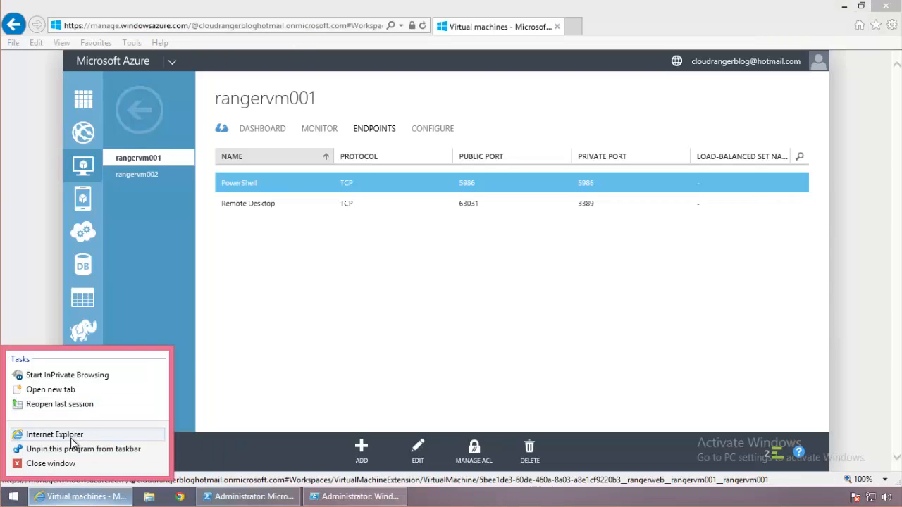
pyautogui.click(71, 435)
pyautogui.click(459, 27)
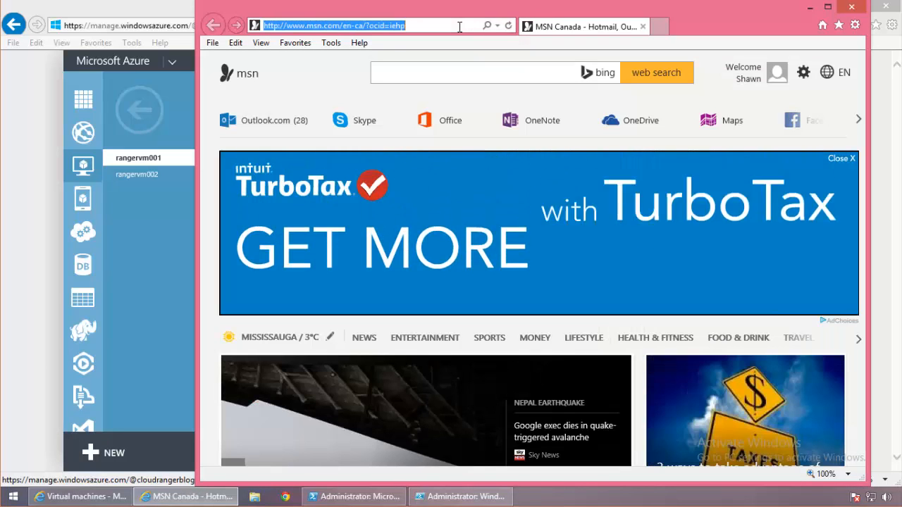
pyautogui.write('htto')
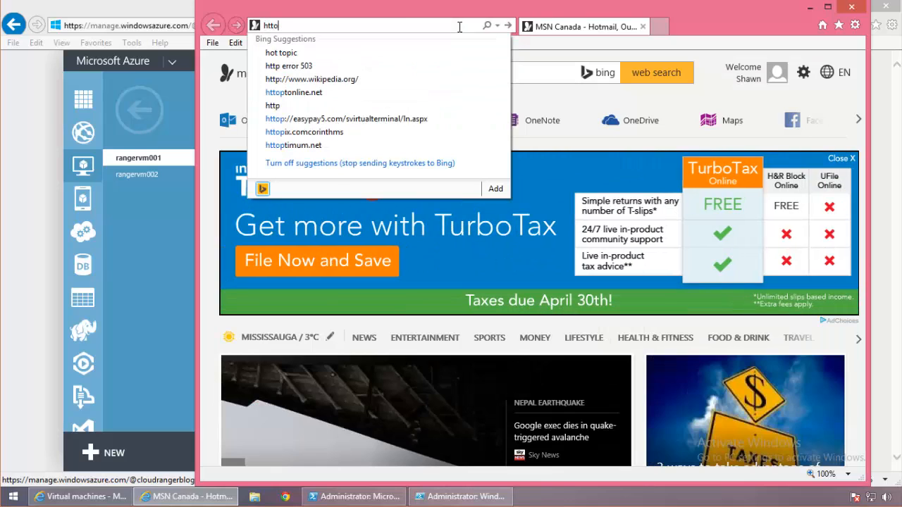
pyautogui.press('BackSpace')
pyautogui.write('p://')
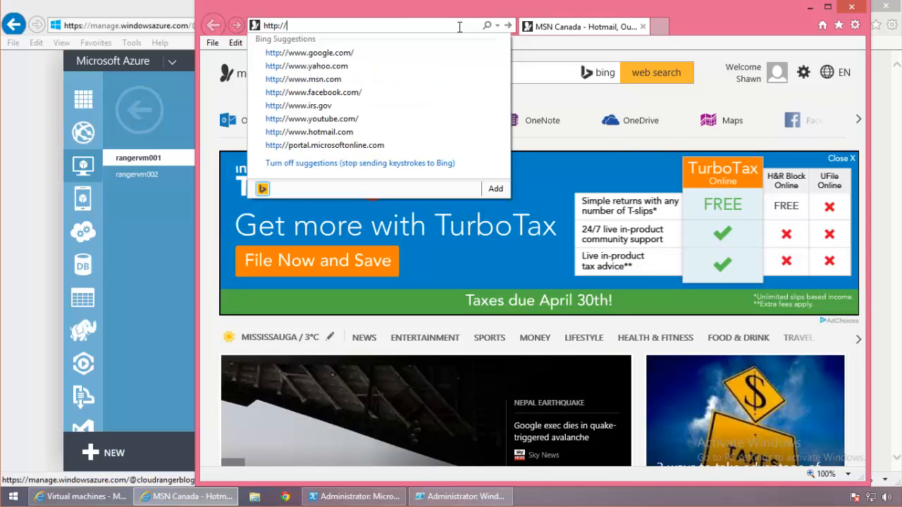
pyautogui.write('rangerweb.cloudapp.net')
pyautogui.press('Return')
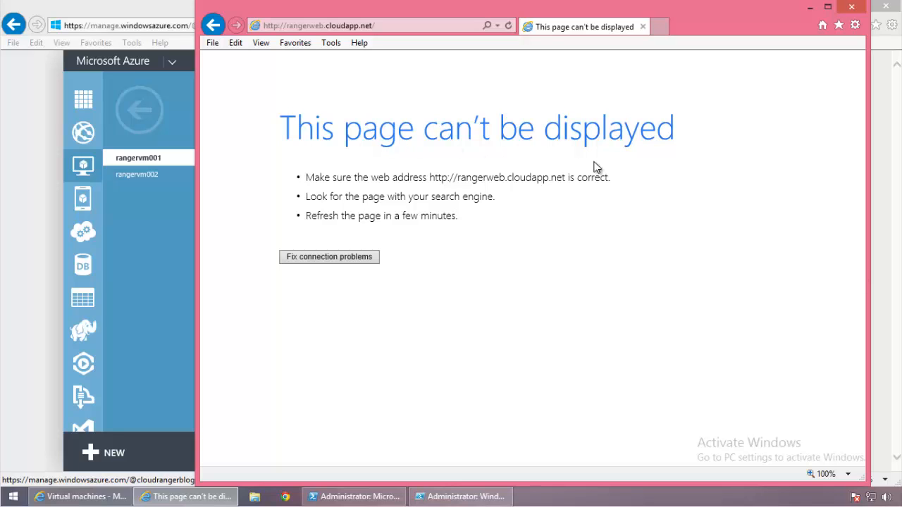
# - Return to the Azure portal and compare the endpoint lists of rangervm002 and rangervm001
pyautogui.click(178, 311)
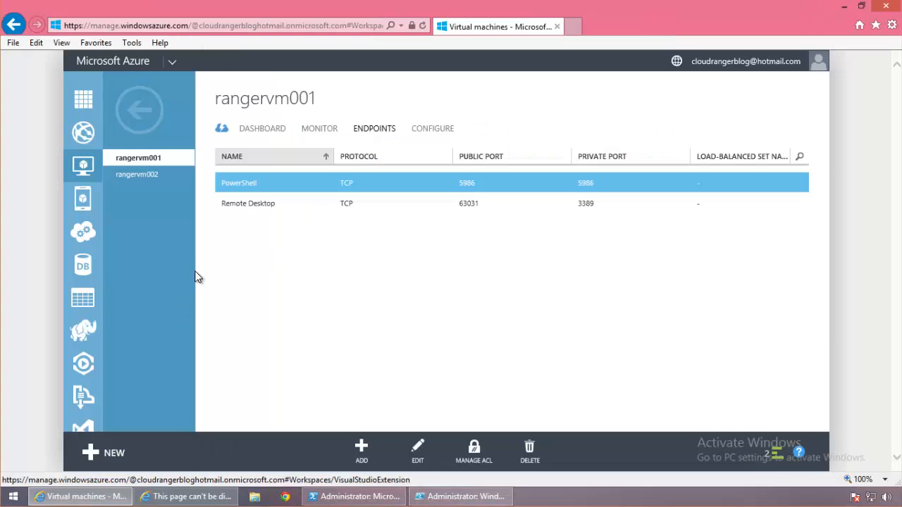
pyautogui.click(172, 182)
pyautogui.click(475, 206)
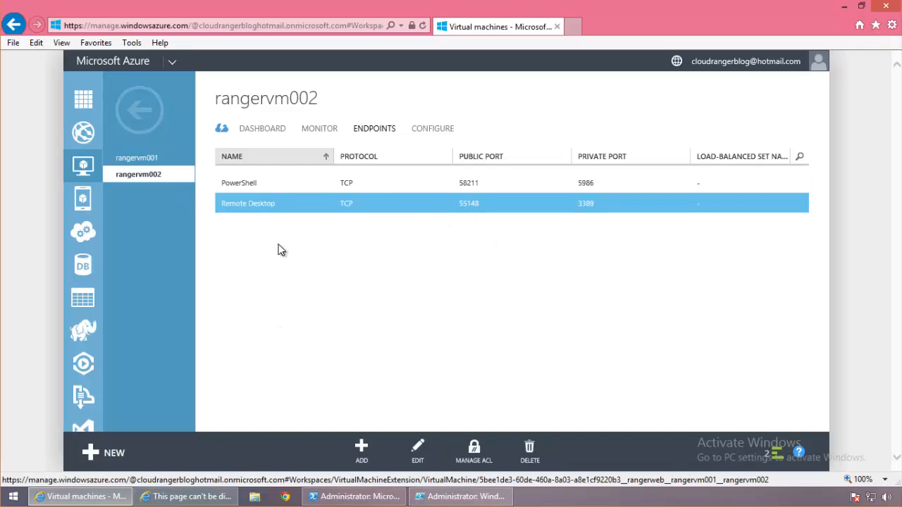
pyautogui.click(177, 161)
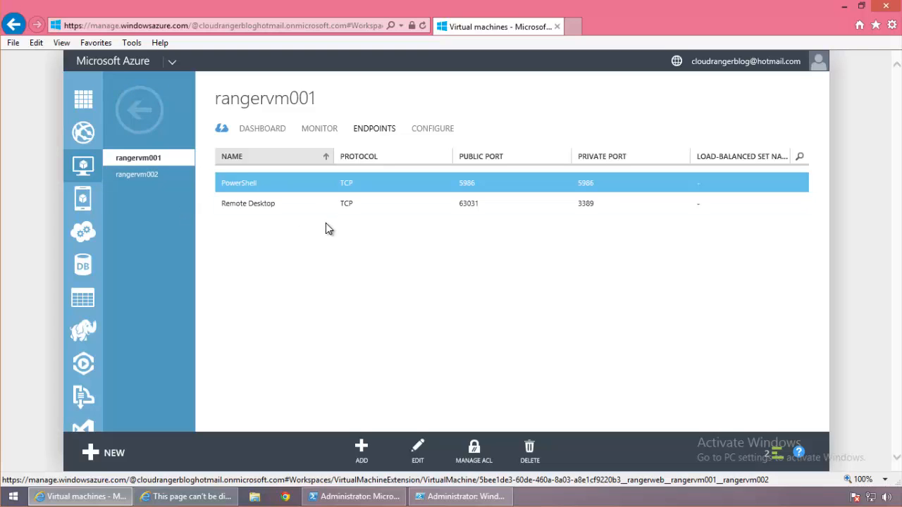
pyautogui.click(182, 179)
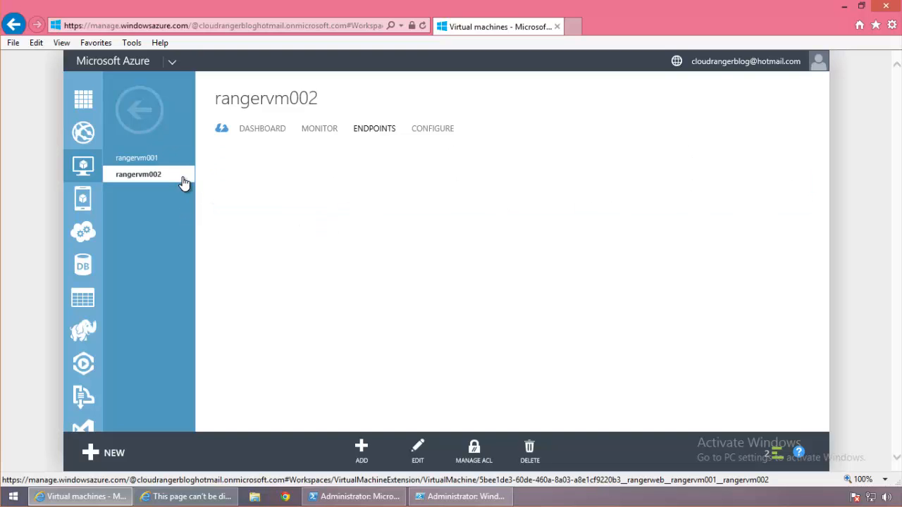
pyautogui.click(185, 161)
# - Go back to the virtual machines list and reopen rangervm001's endpoints from there
pyautogui.click(145, 113)
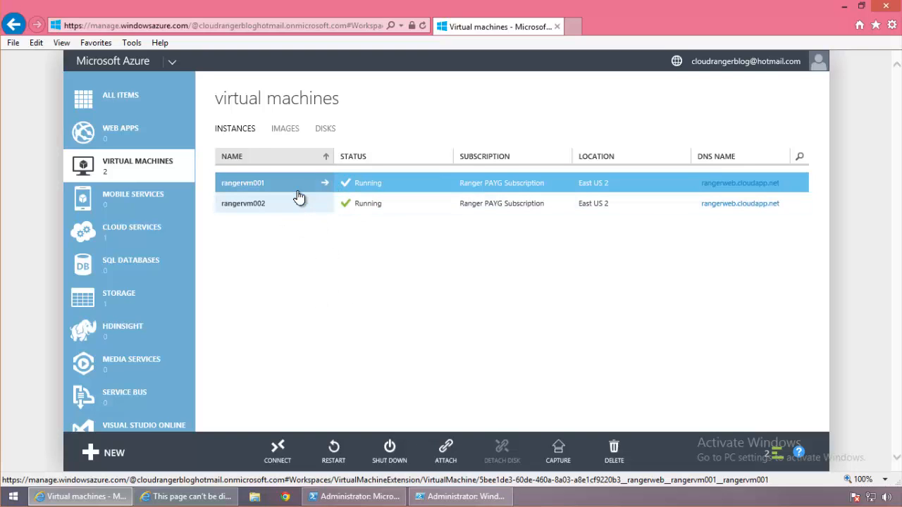
pyautogui.click(325, 182)
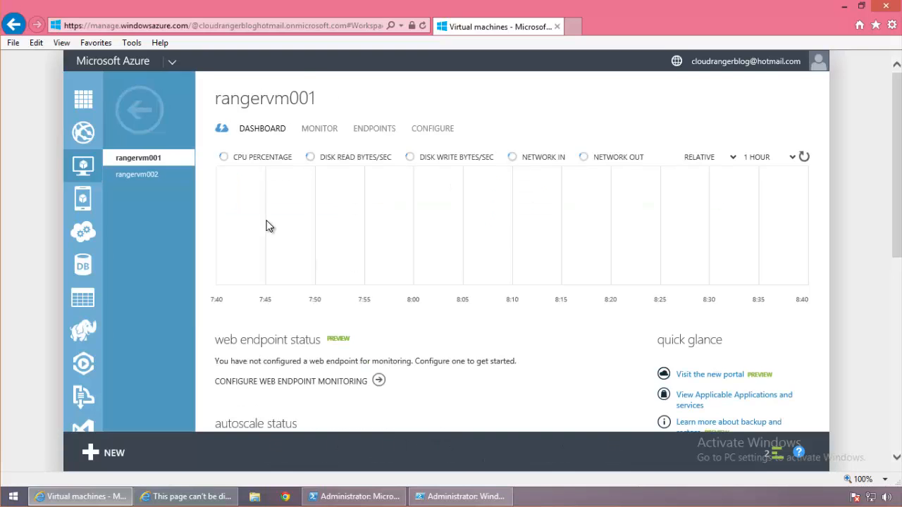
pyautogui.click(370, 134)
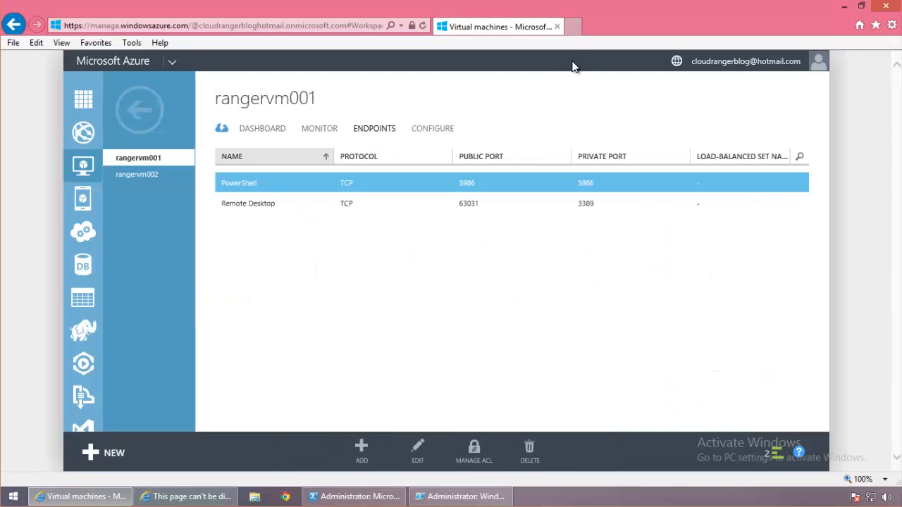
pyautogui.click(573, 28)
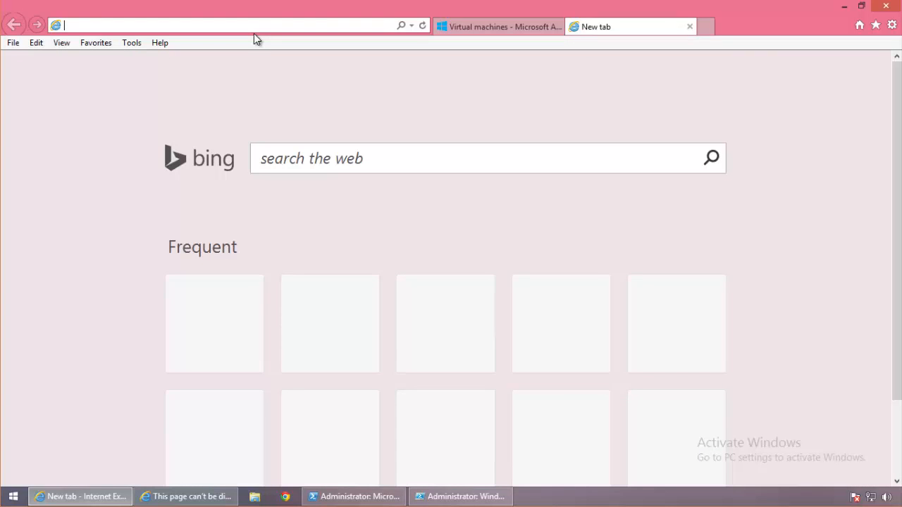
pyautogui.write('http://rangerweb.cloudapp.net')
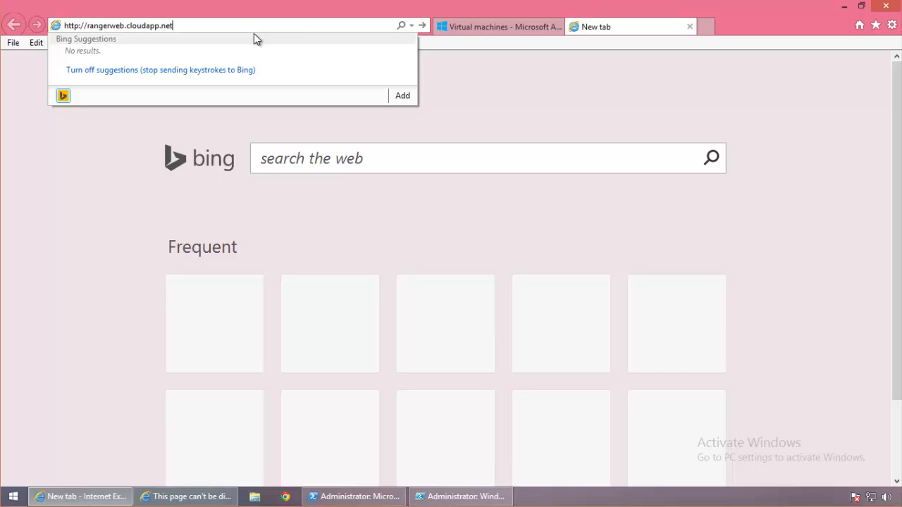
pyautogui.click(462, 33)
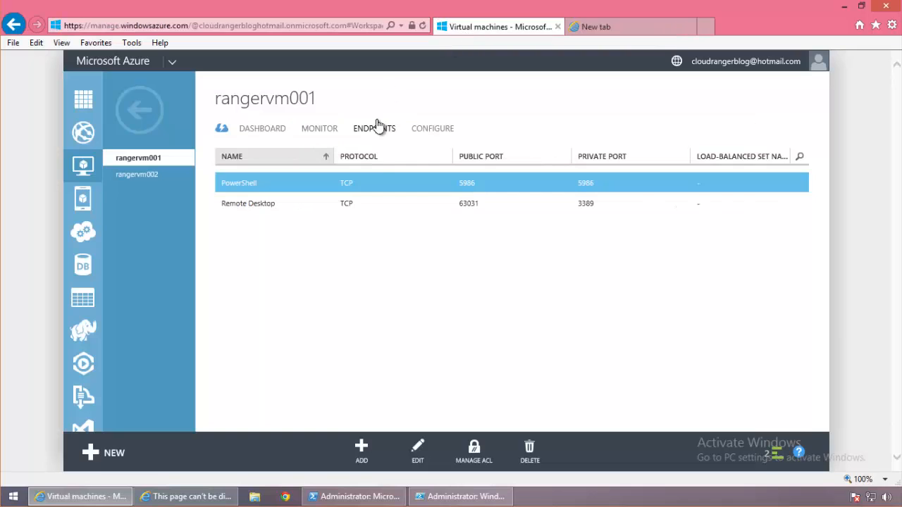
# - Add a stand-alone HTTP endpoint to rangervm001 using TCP with public and private port 80, and dismiss the completed notifications
pyautogui.click(361, 451)
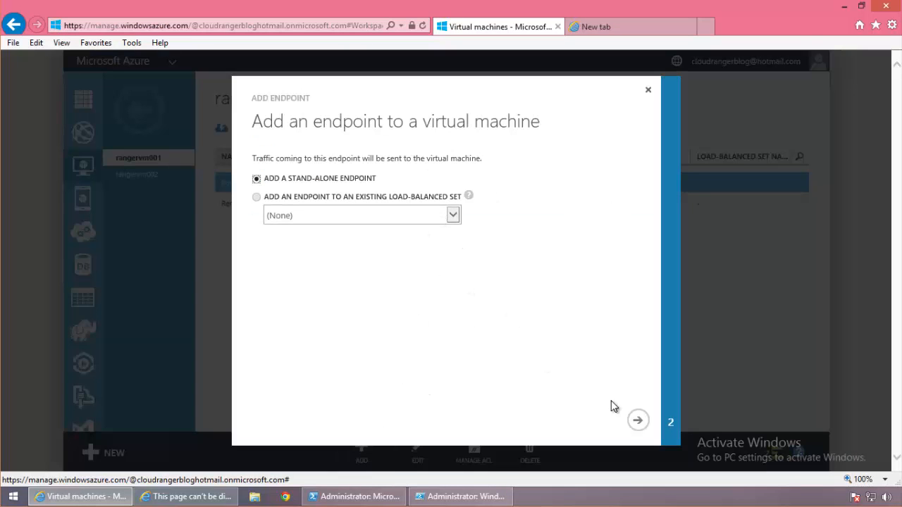
pyautogui.click(637, 420)
pyautogui.click(454, 176)
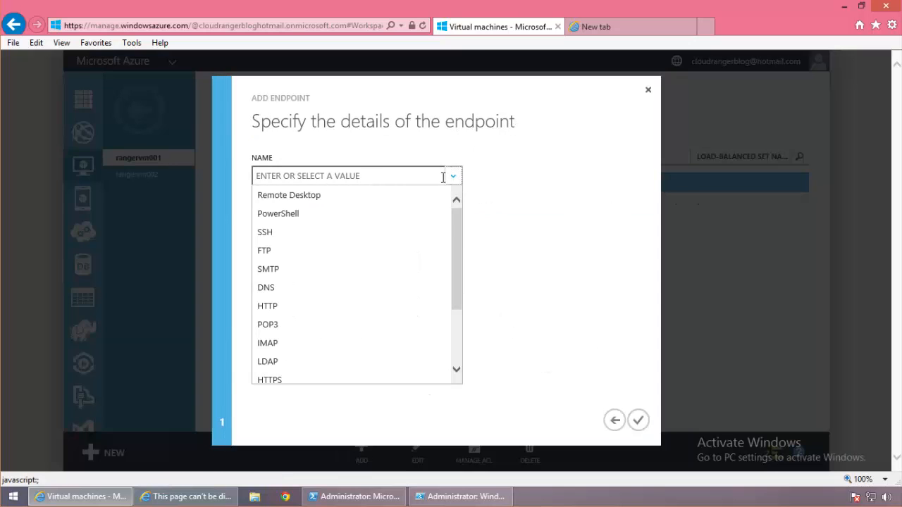
pyautogui.click(353, 310)
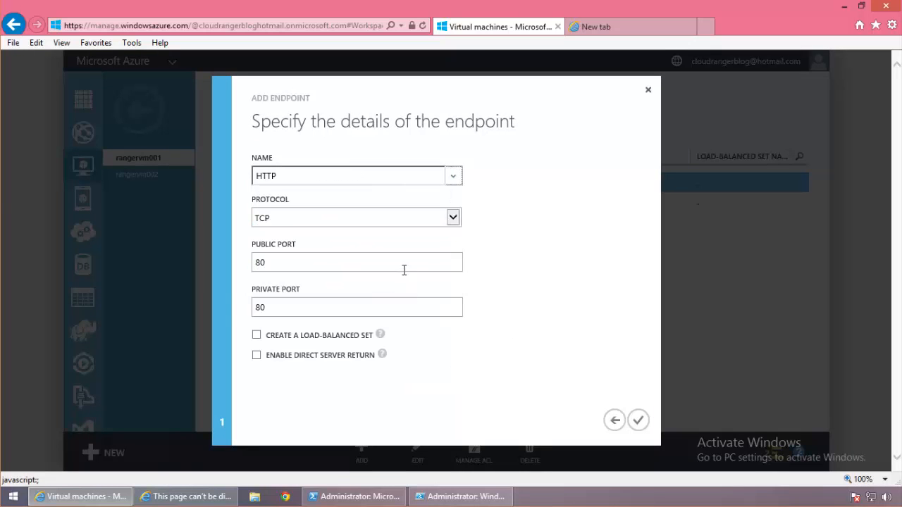
pyautogui.click(638, 420)
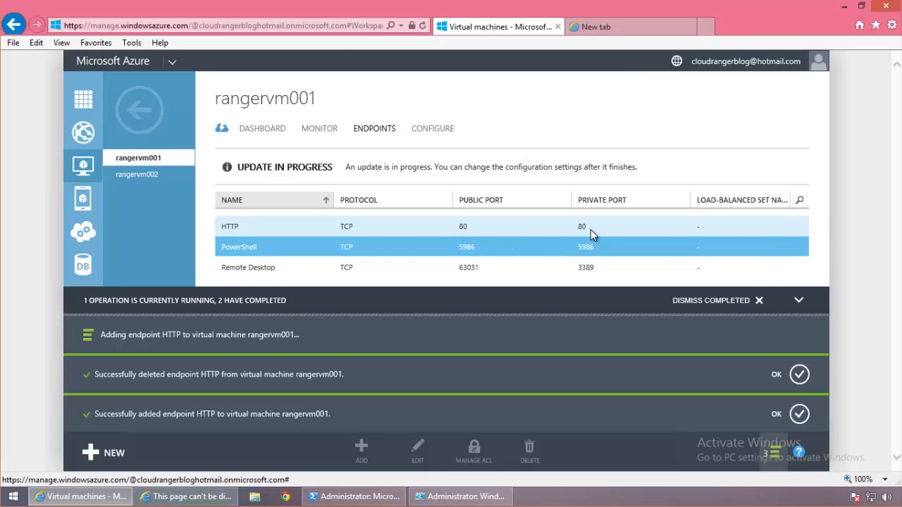
pyautogui.click(747, 301)
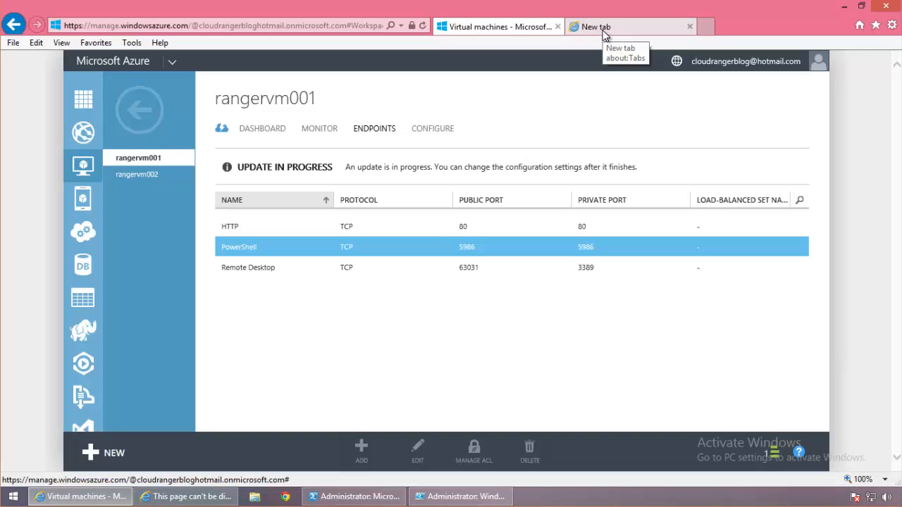
# - Select rangervm001's HTTP endpoint, try appending :8081 to the rangerweb.cloudapp.net address in the new tab, and return to the Azure portal
pyautogui.click(456, 228)
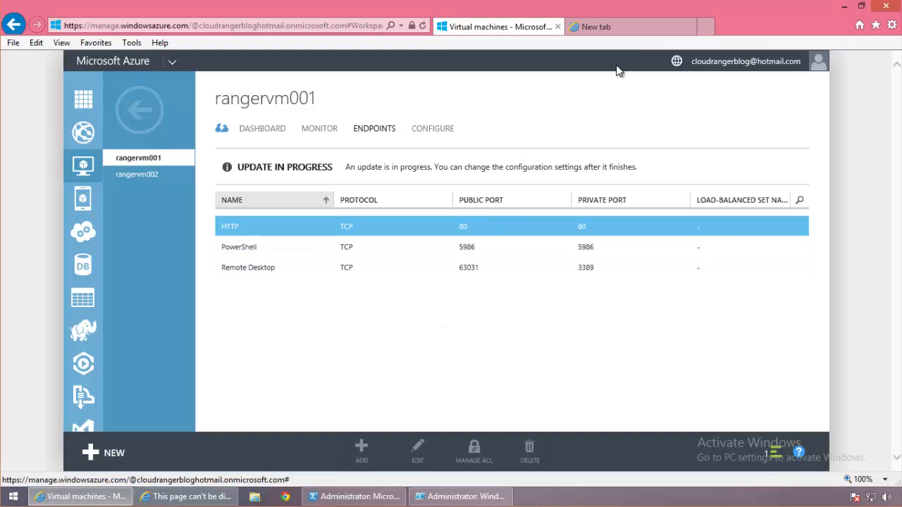
pyautogui.click(647, 29)
pyautogui.click(498, 32)
pyautogui.click(586, 33)
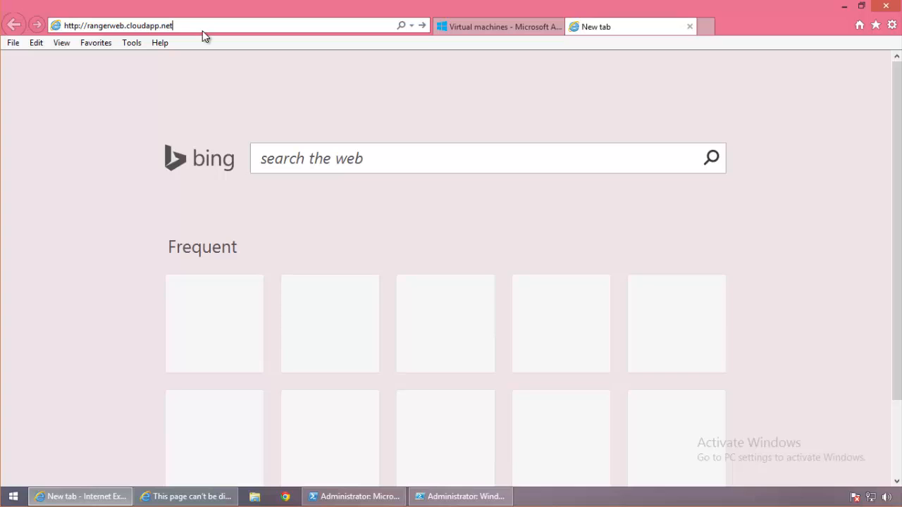
pyautogui.write(':')
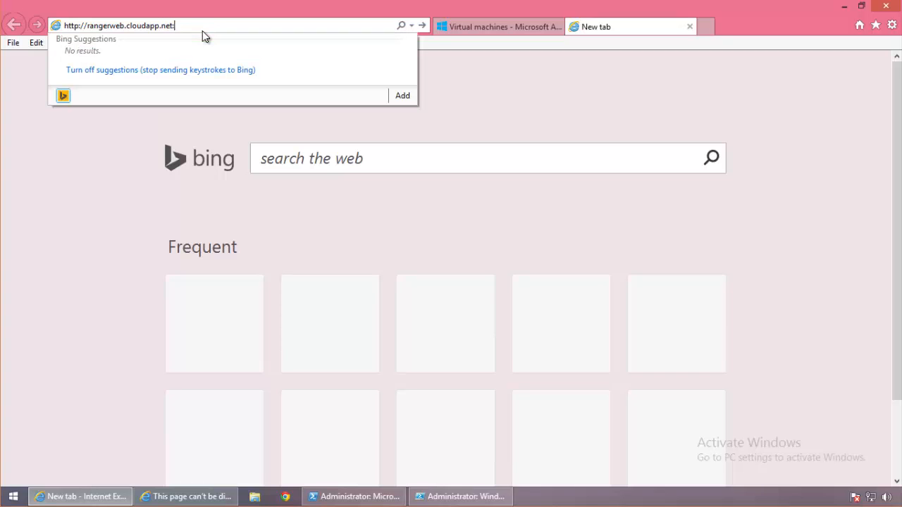
pyautogui.write('8081')
pyautogui.click(472, 20)
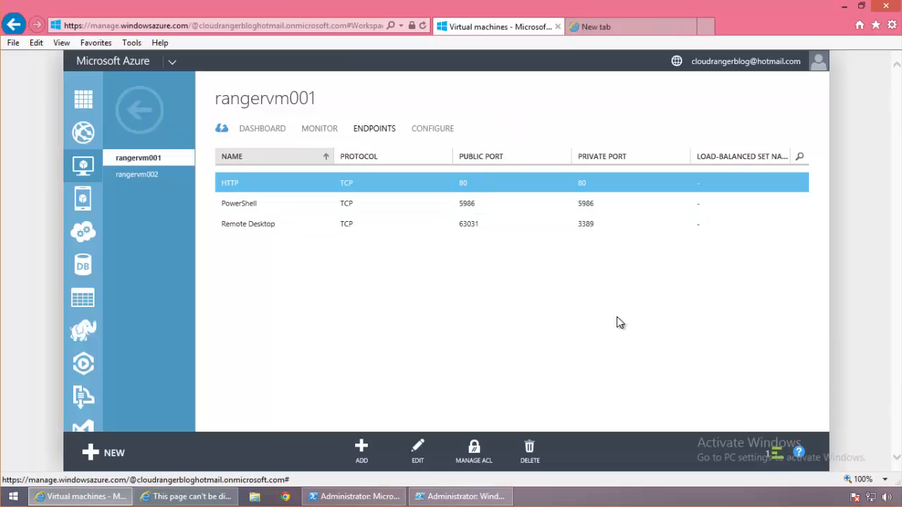
pyautogui.click(587, 26)
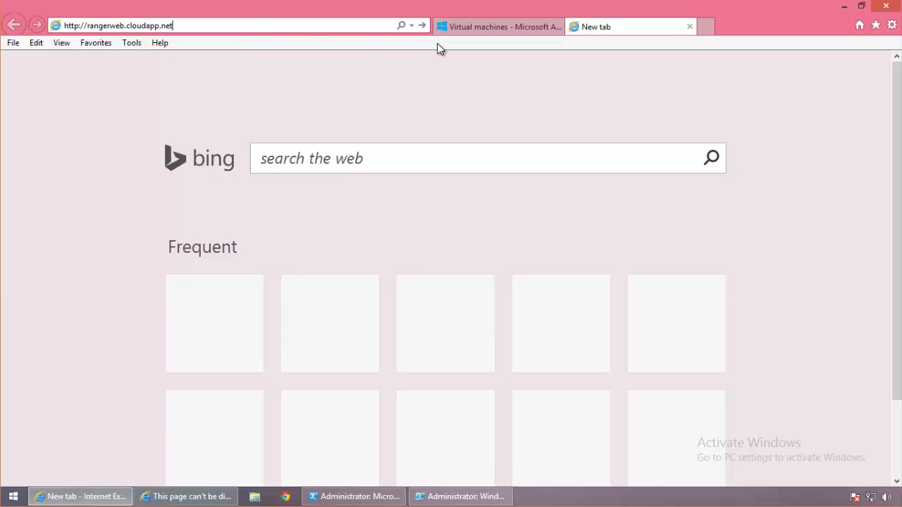
pyautogui.press('Return')
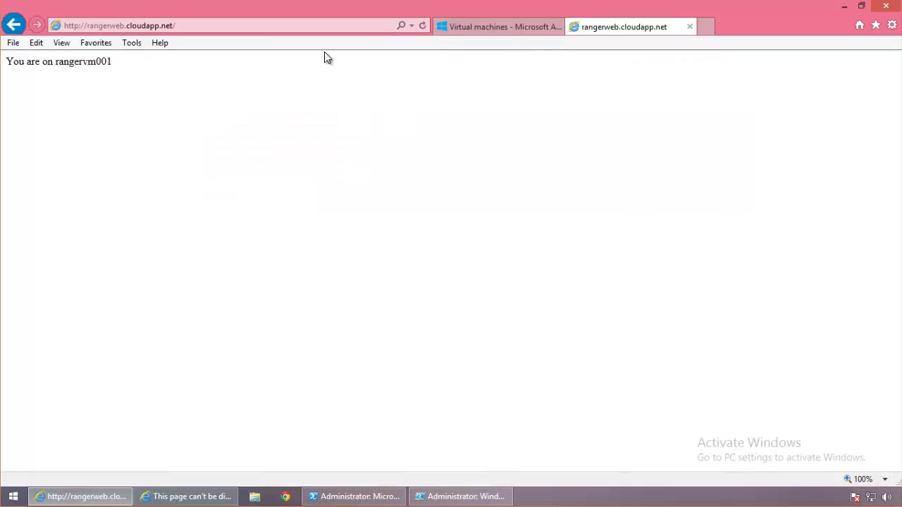
pyautogui.click(506, 27)
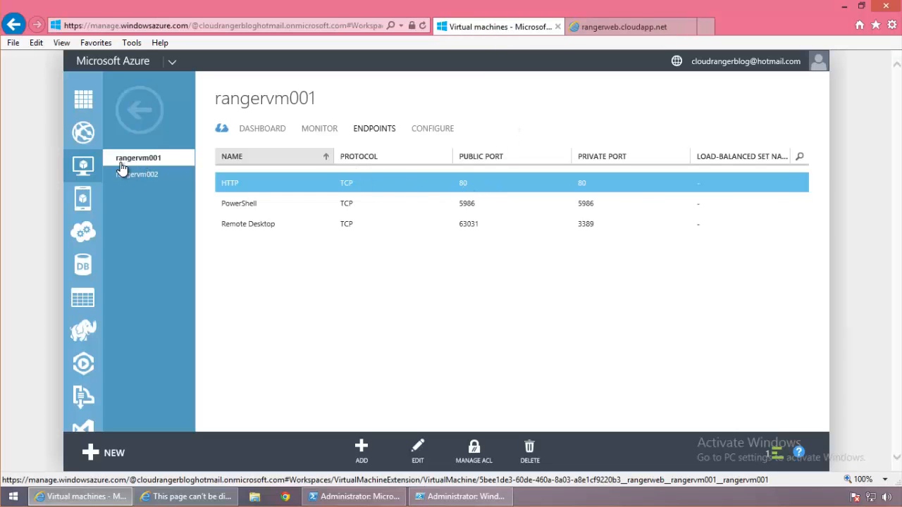
# - Review rangervm002's endpoints and delete the HTTP endpoint from rangervm001
pyautogui.click(169, 175)
pyautogui.click(445, 205)
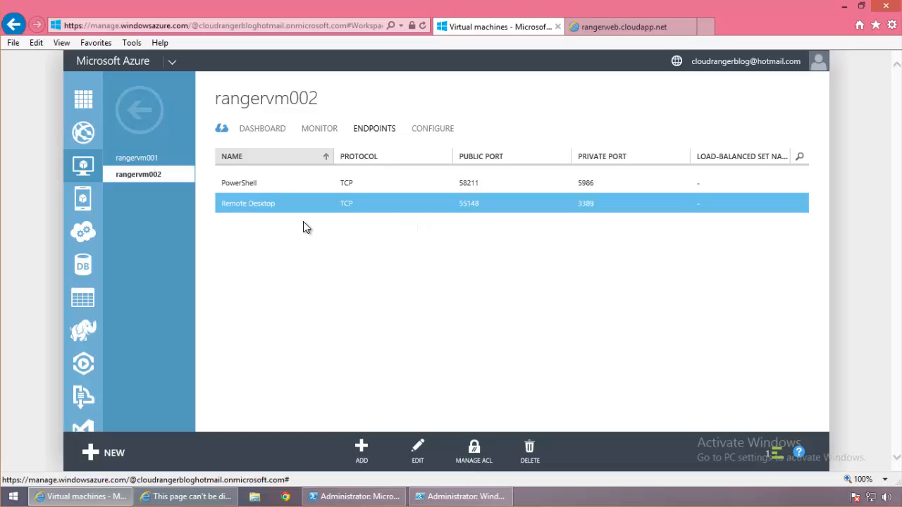
pyautogui.click(128, 158)
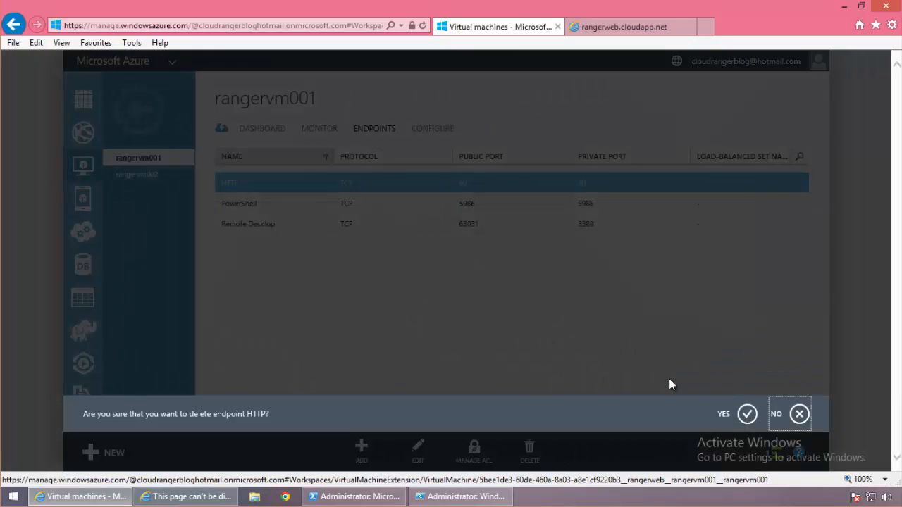
pyautogui.click(747, 415)
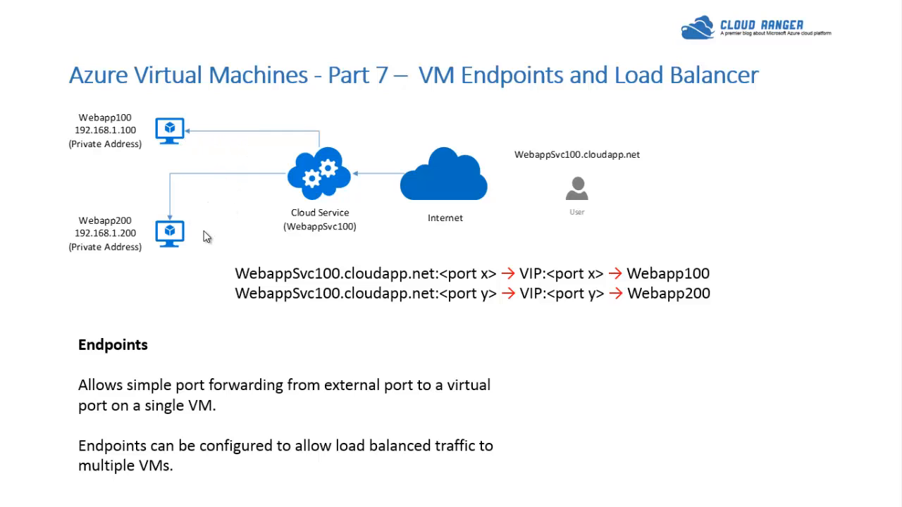
# - Switch from the presentation slide back to the Azure portal and review the endpoints of both virtual machines
pyautogui.hotkey('alt', 'Tab')
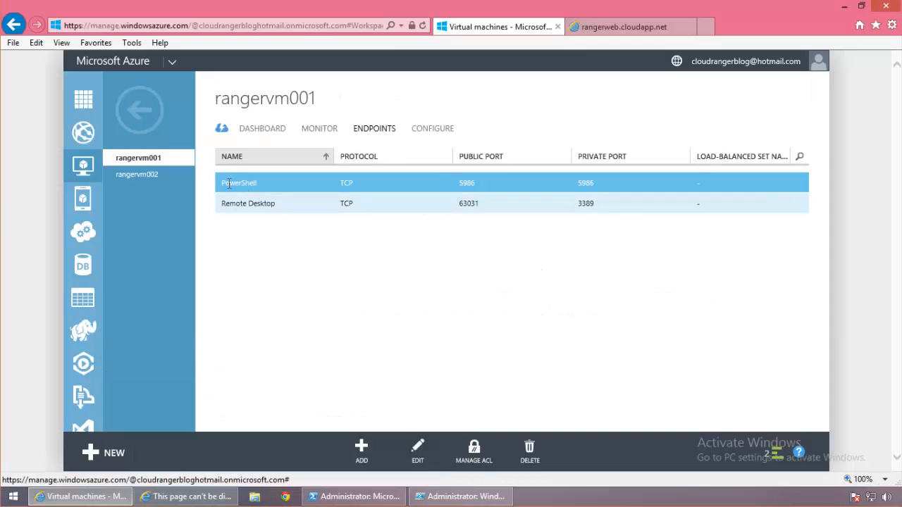
pyautogui.click(178, 177)
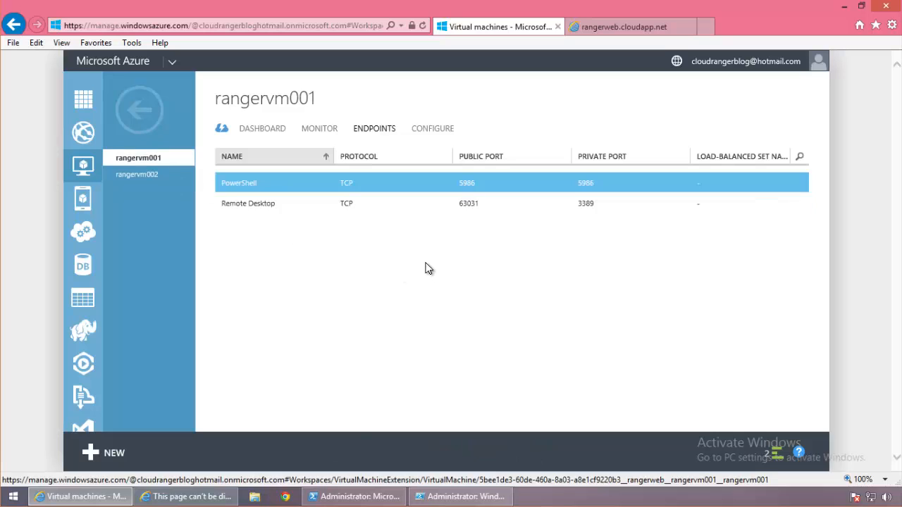
# - Start adding a stand-alone HTTP endpoint to rangervm001 over TCP, with public and private port 80
pyautogui.click(371, 454)
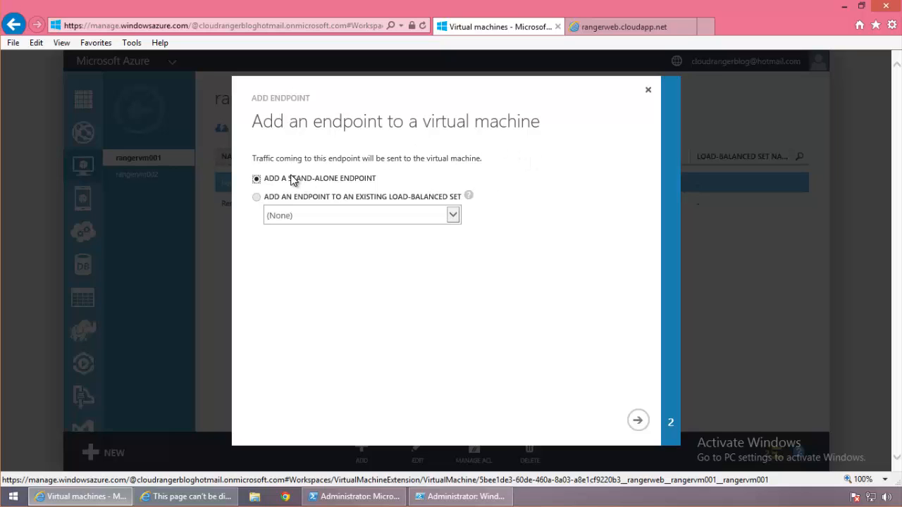
pyautogui.tripleClick(354, 196)
pyautogui.click(353, 197)
pyautogui.click(636, 421)
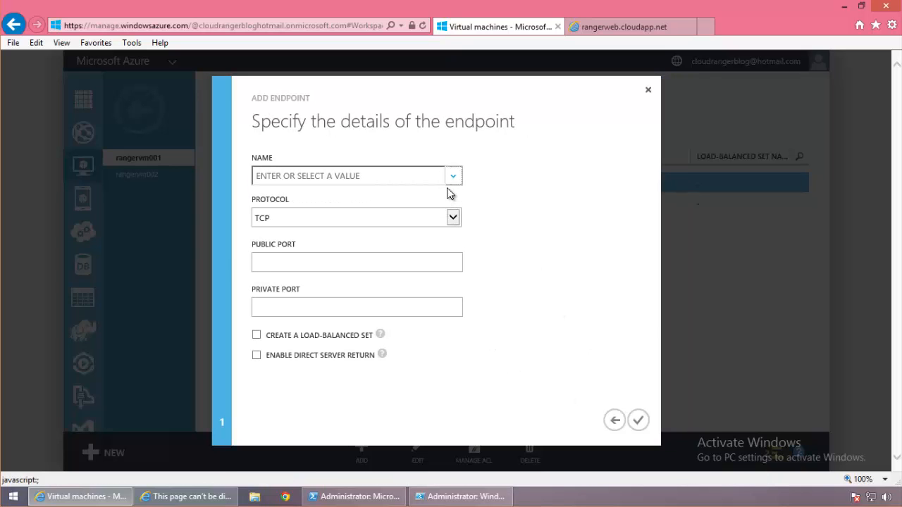
pyautogui.click(451, 177)
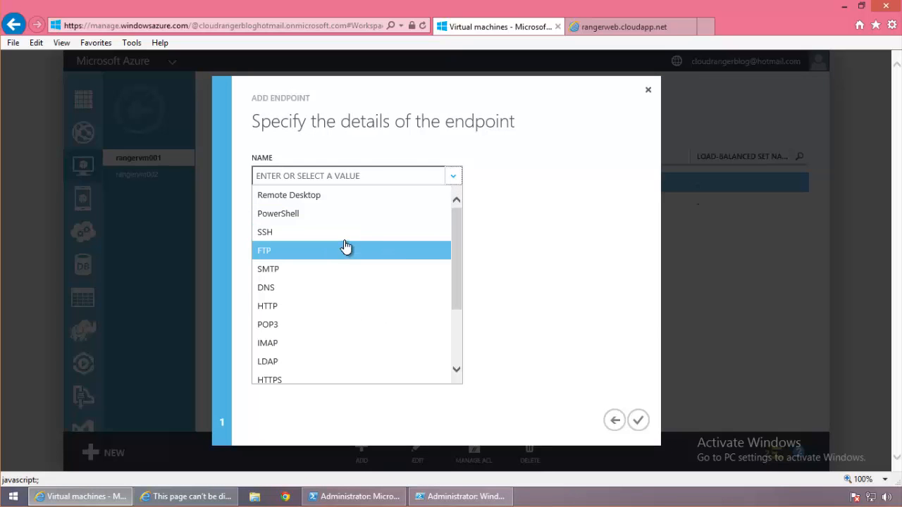
pyautogui.click(343, 304)
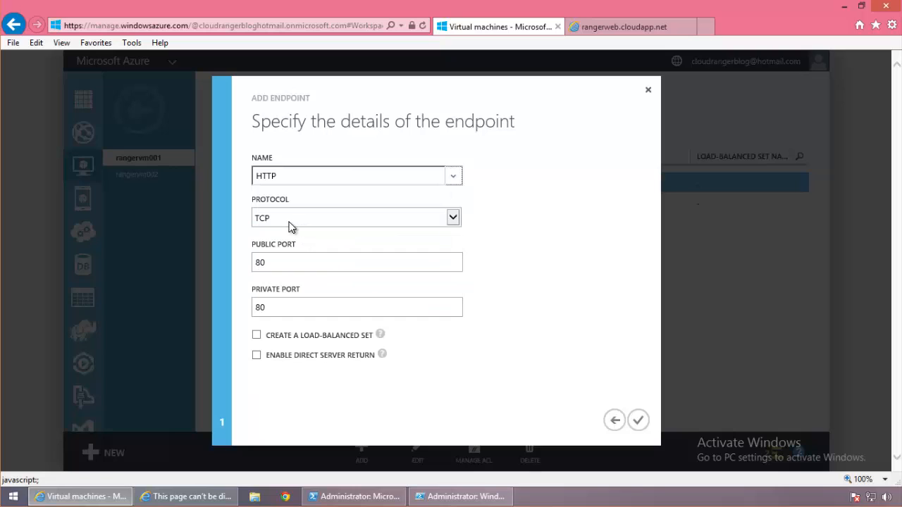
pyautogui.click(306, 262)
pyautogui.click(291, 310)
# - Create a load-balanced set named rangerwebLBset for the endpoint with the default probe settings, then dismiss the notifications and select the HTTP endpoint
pyautogui.click(256, 336)
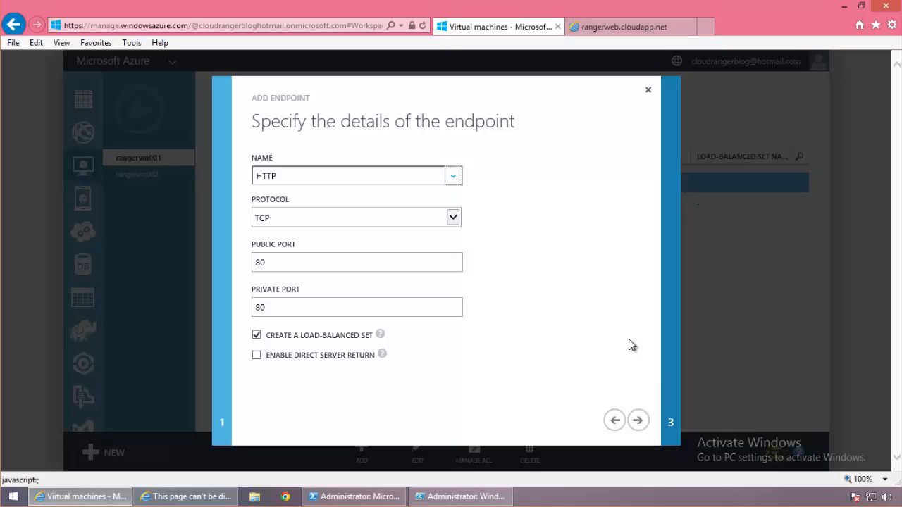
pyautogui.click(637, 420)
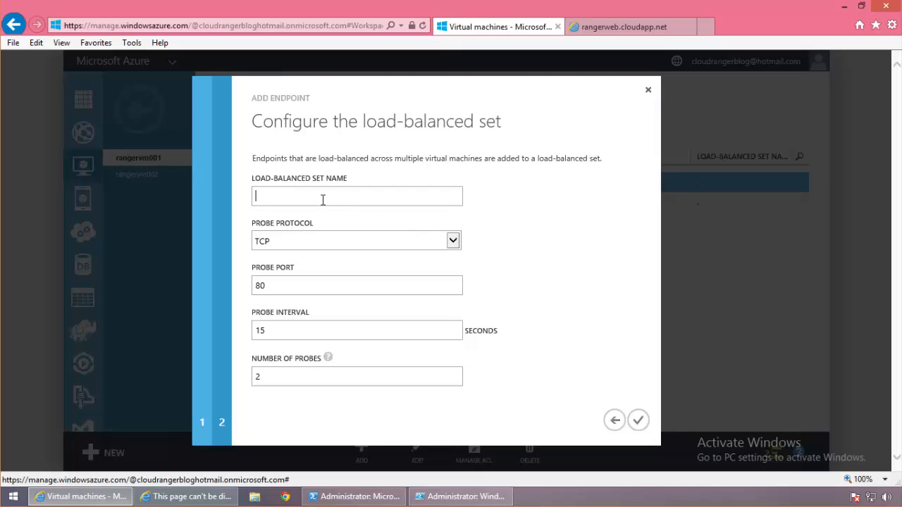
pyautogui.write('rangerwebLBset')
pyautogui.click(638, 420)
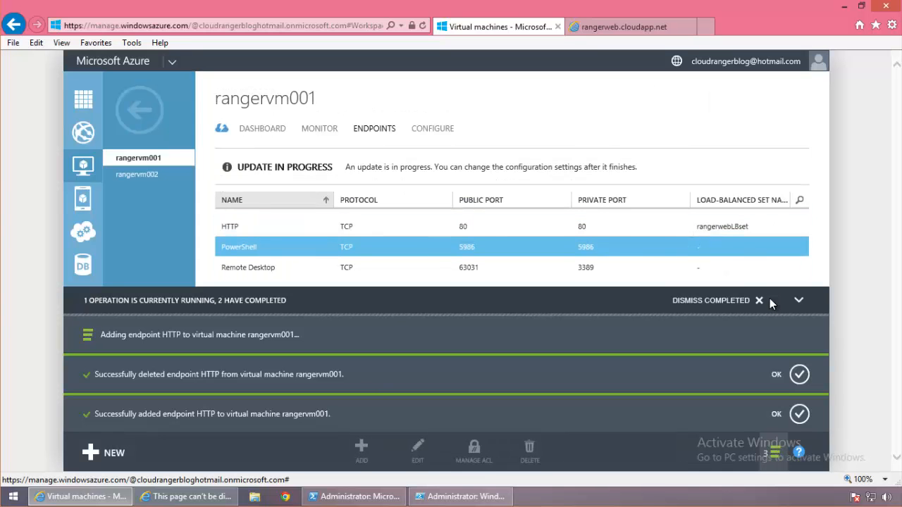
pyautogui.click(760, 300)
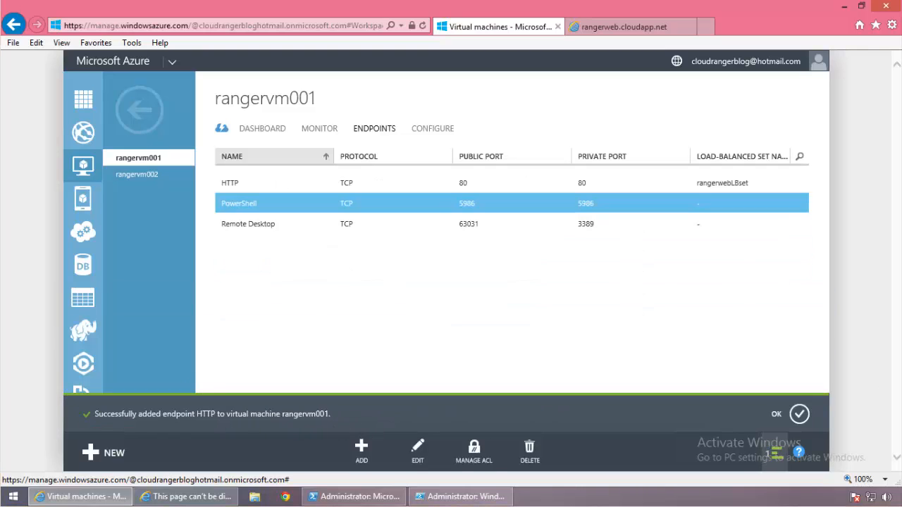
pyautogui.click(779, 412)
pyautogui.click(381, 183)
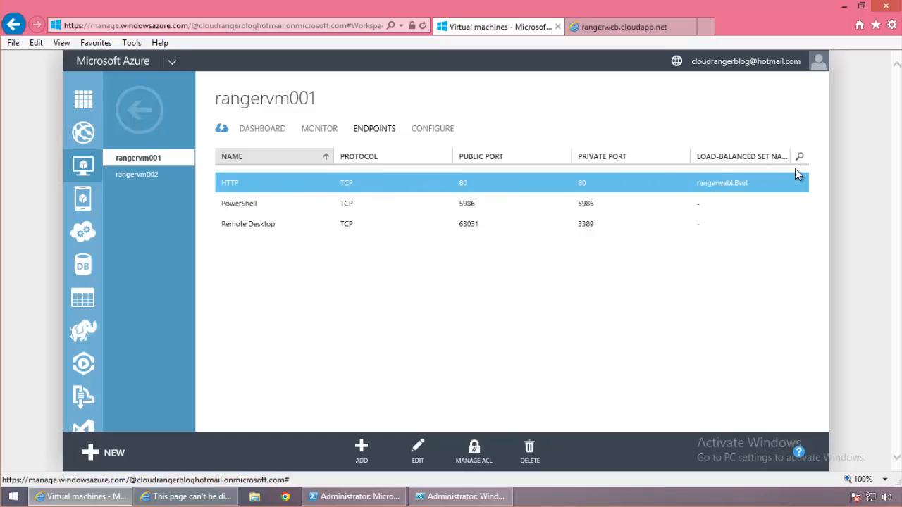
pyautogui.moveTo(748, 185); pyautogui.dragTo(696, 184)
pyautogui.click(761, 189)
# - Add an endpoint named HTTP to rangervm002 in the existing load-balanced set rangerwebLBset
pyautogui.click(152, 175)
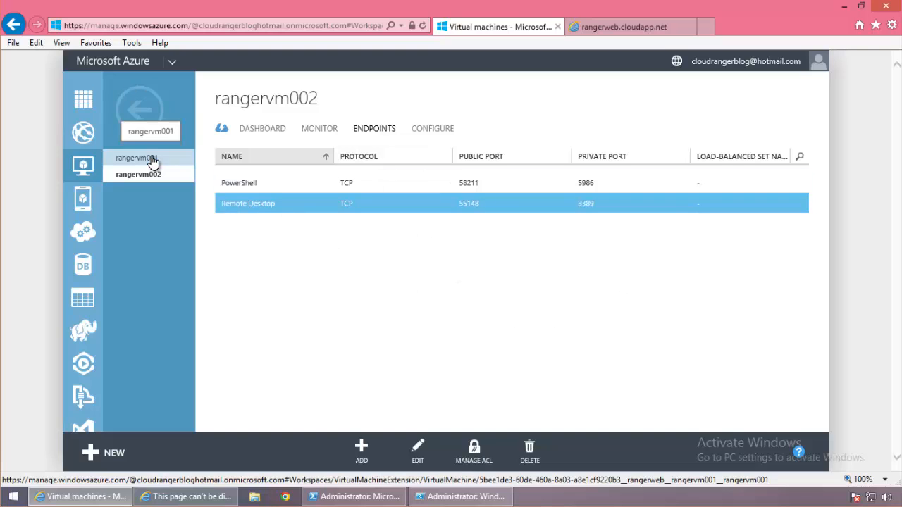
pyautogui.click(360, 458)
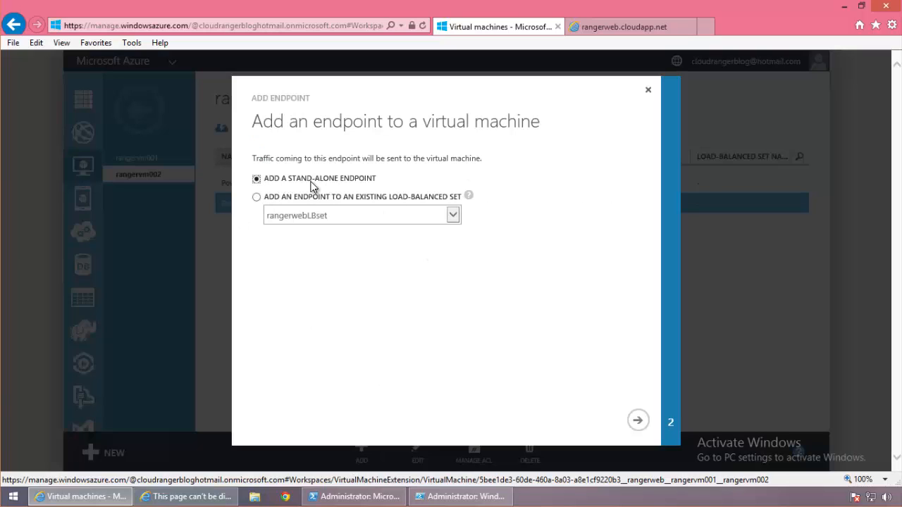
pyautogui.click(268, 201)
pyautogui.click(457, 215)
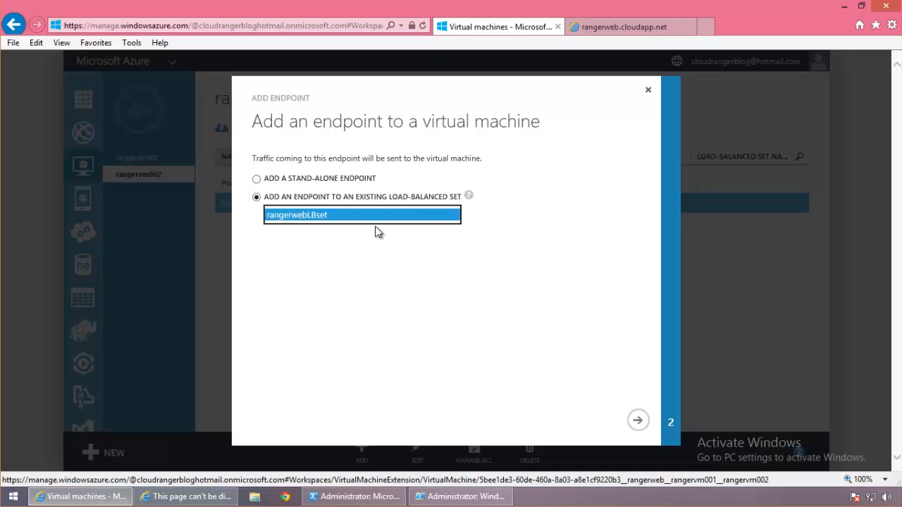
pyautogui.click(356, 241)
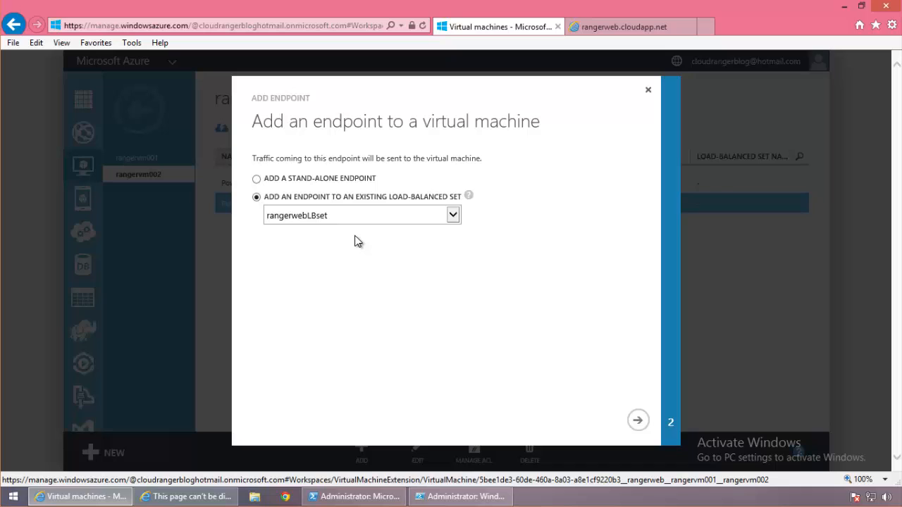
pyautogui.click(637, 421)
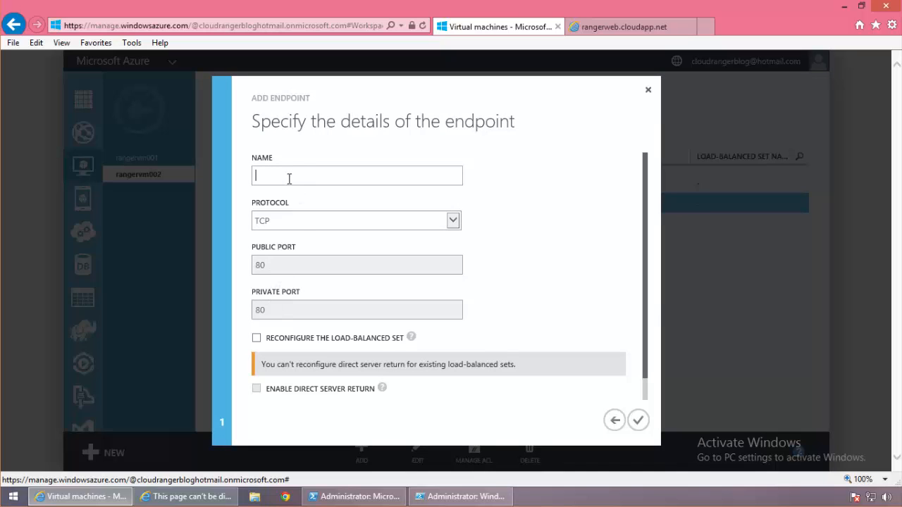
pyautogui.write('HTTP')
pyautogui.click(641, 420)
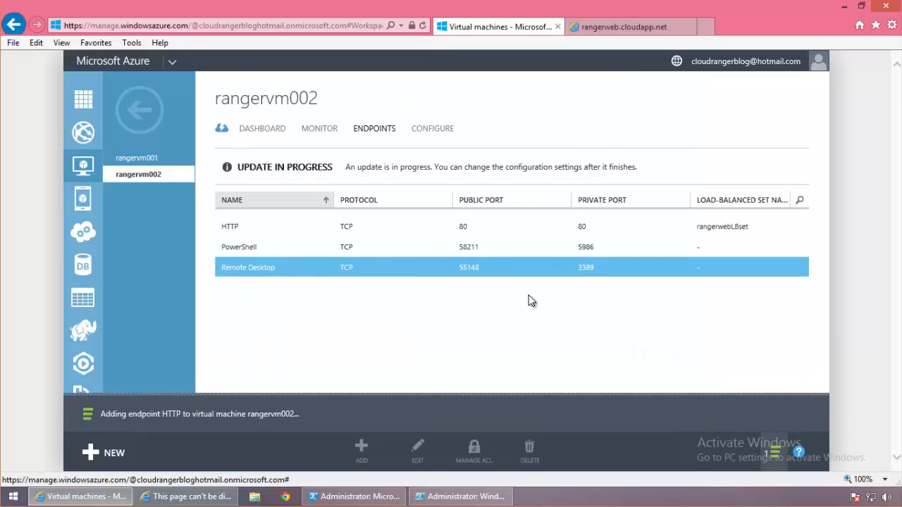
# - Compare the HTTP endpoints of both virtual machines, check the rangerweb.cloudapp.net page and return to the portal
pyautogui.click(493, 227)
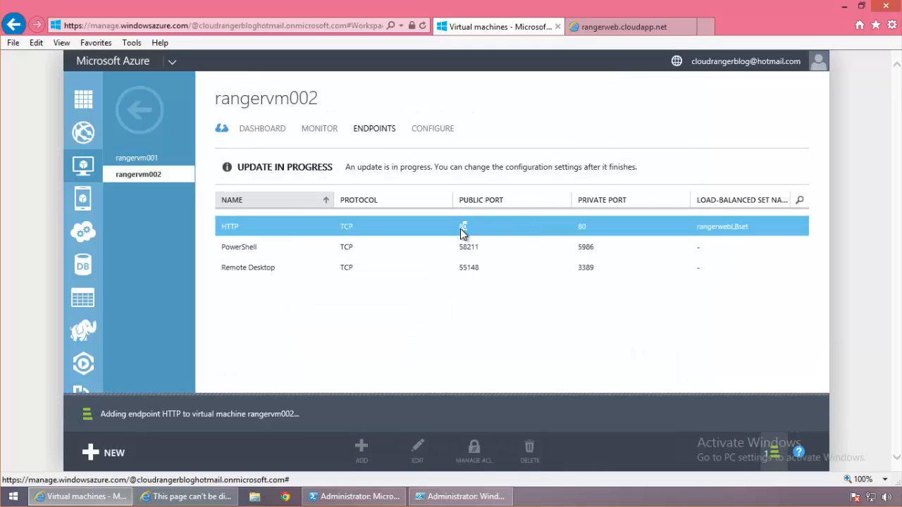
pyautogui.click(124, 158)
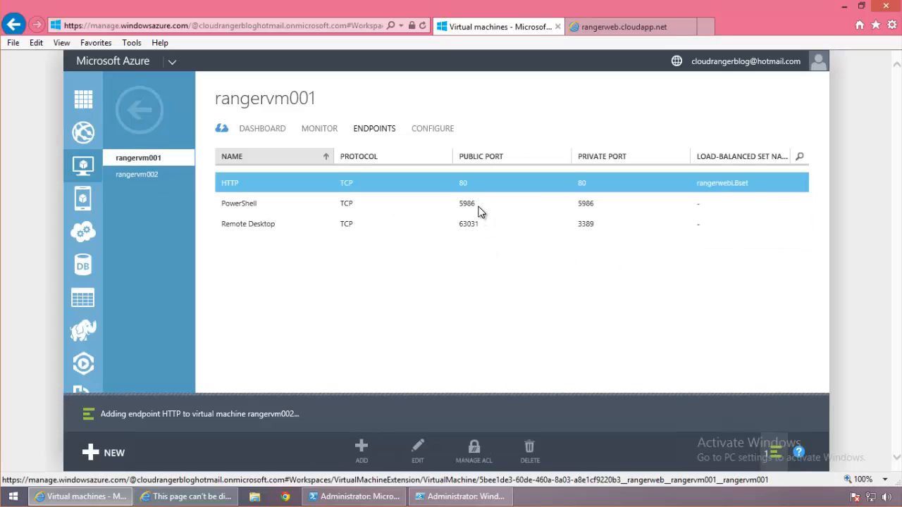
pyautogui.click(164, 182)
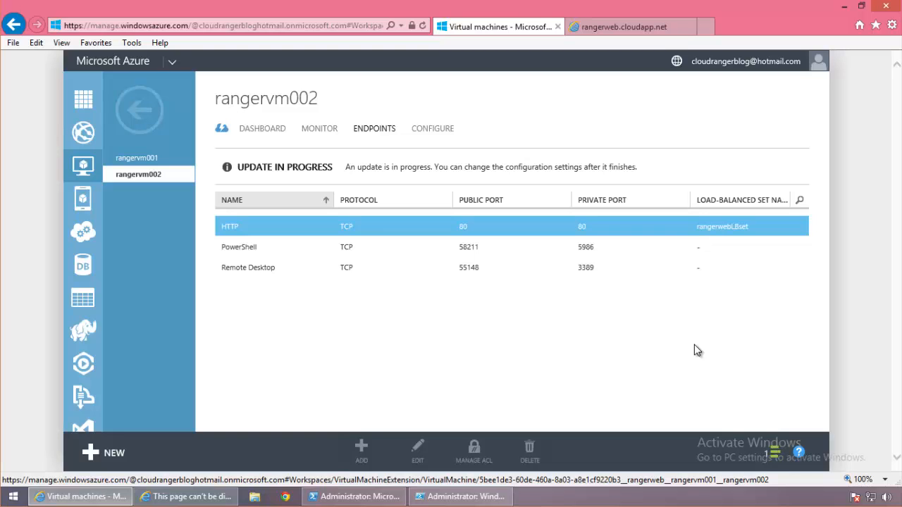
pyautogui.click(629, 27)
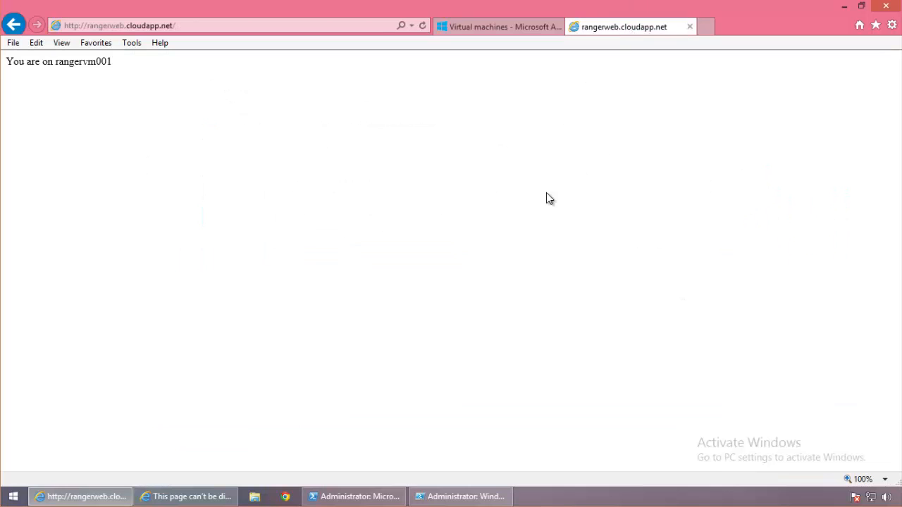
pyautogui.moveTo(29, 73); pyautogui.dragTo(11, 73)
pyautogui.click(474, 28)
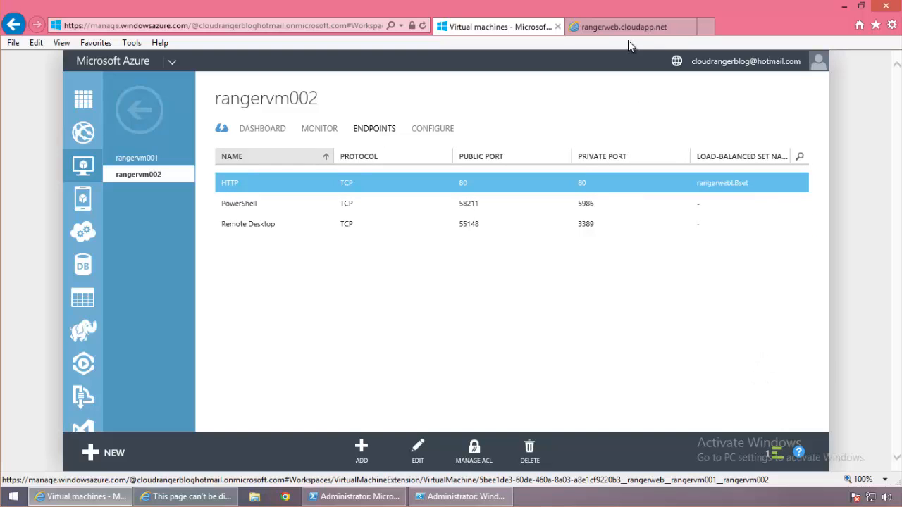
# - Reload the rangerweb.cloudapp.net page several times to check which virtual machine serves it
pyautogui.click(610, 26)
pyautogui.click(421, 25)
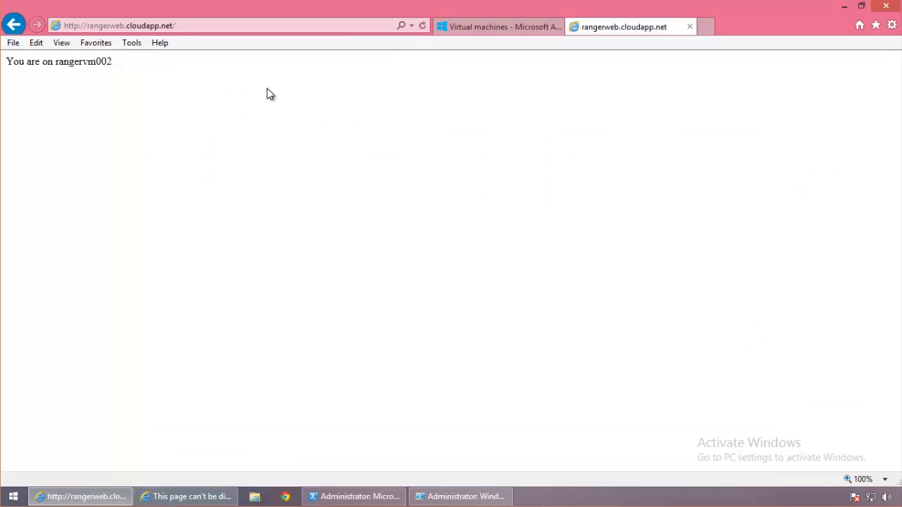
pyautogui.tripleClick(60, 68)
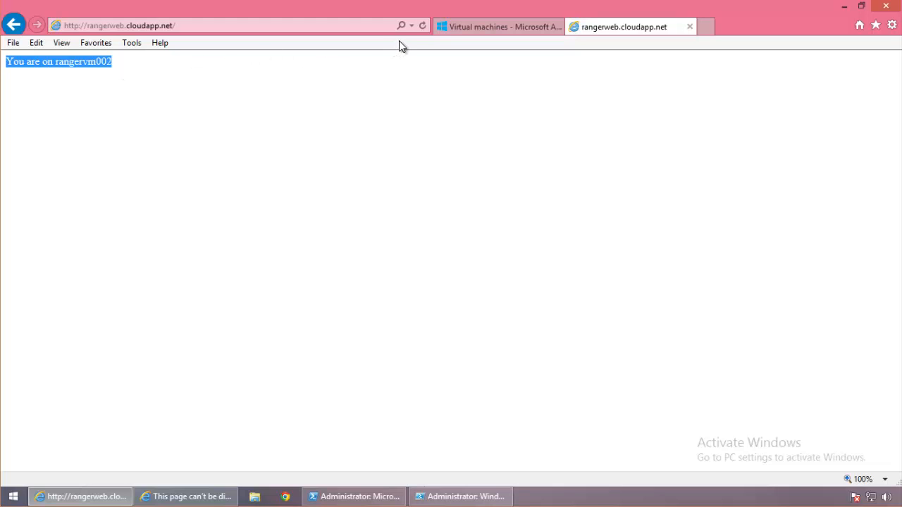
pyautogui.click(422, 26)
pyautogui.click(422, 26)
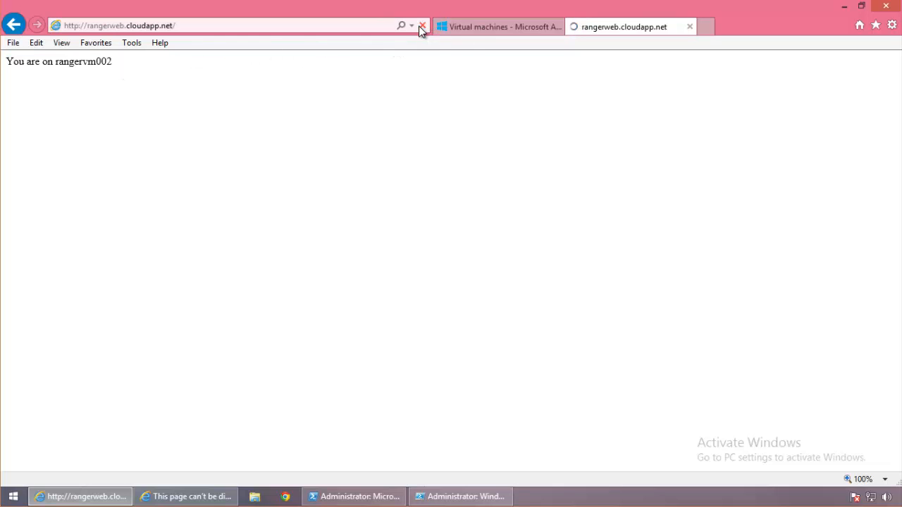
pyautogui.click(422, 26)
pyautogui.moveTo(100, 66); pyautogui.dragTo(12, 73)
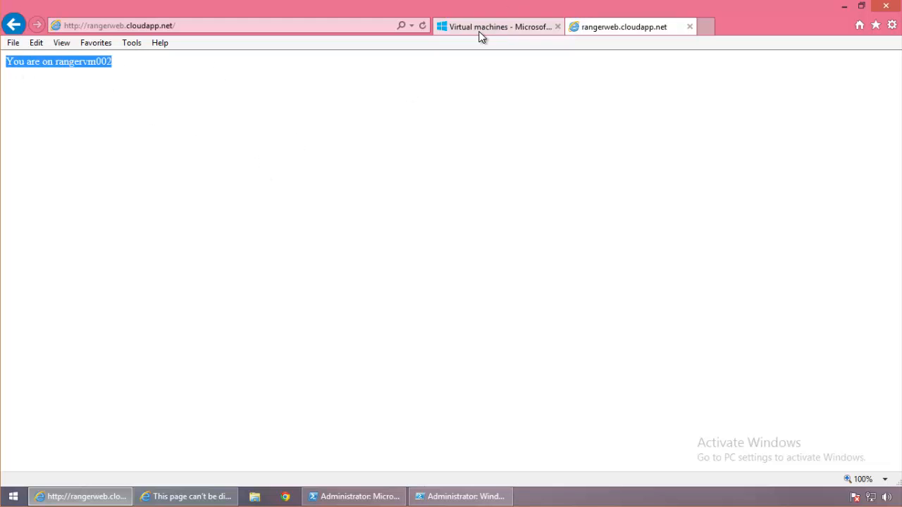
pyautogui.click(180, 26)
pyautogui.click(182, 25)
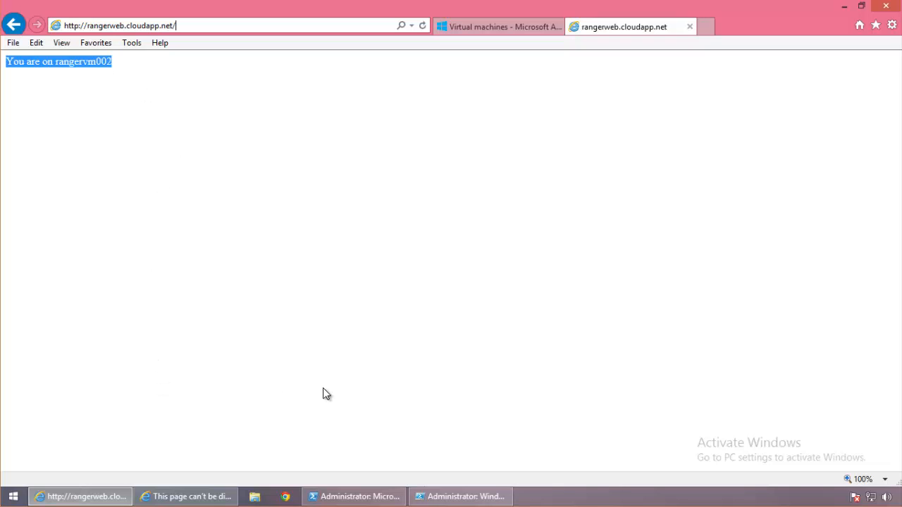
pyautogui.click(138, 495)
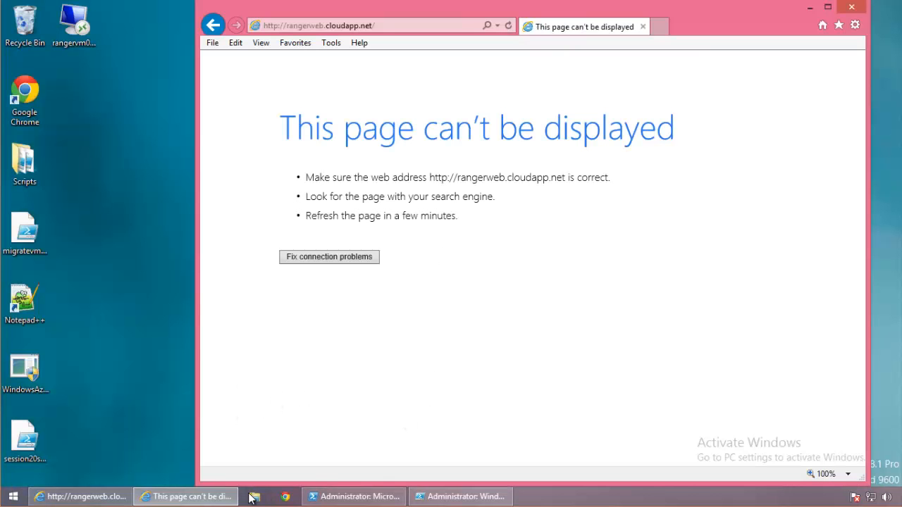
pyautogui.click(70, 496)
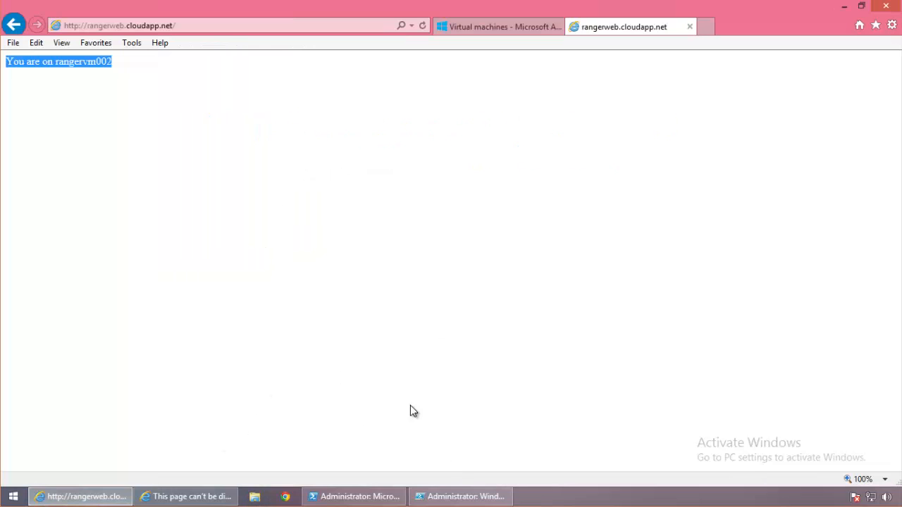
# - Return to the Azure portal and open the remote desktop file rangervm001.rdp from the virtual machine list
pyautogui.click(495, 27)
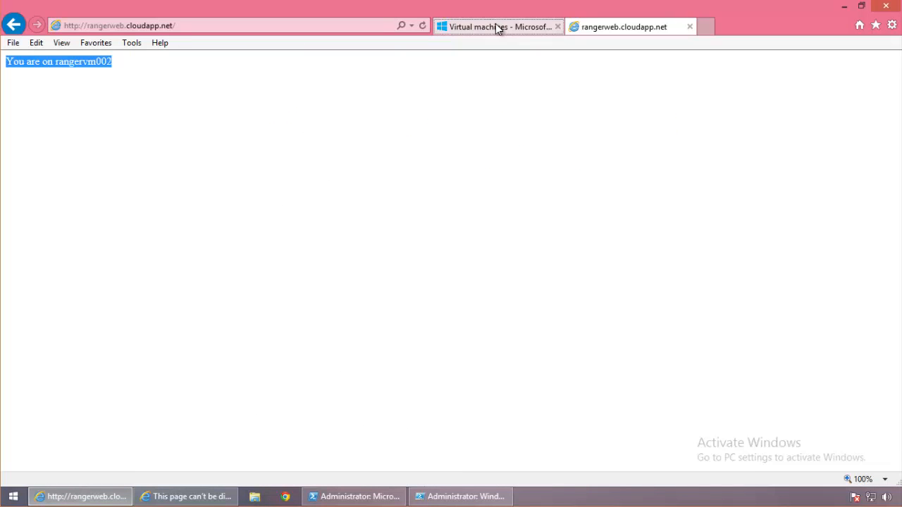
pyautogui.click(181, 164)
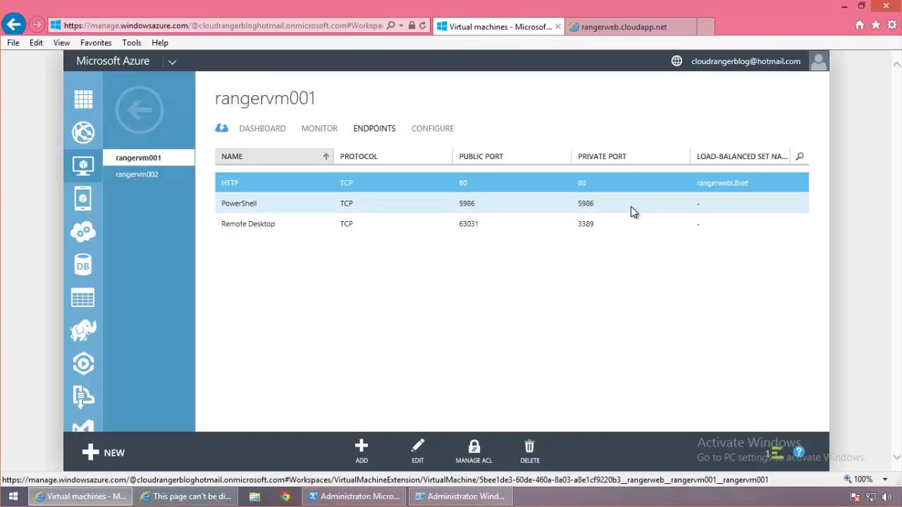
pyautogui.click(144, 117)
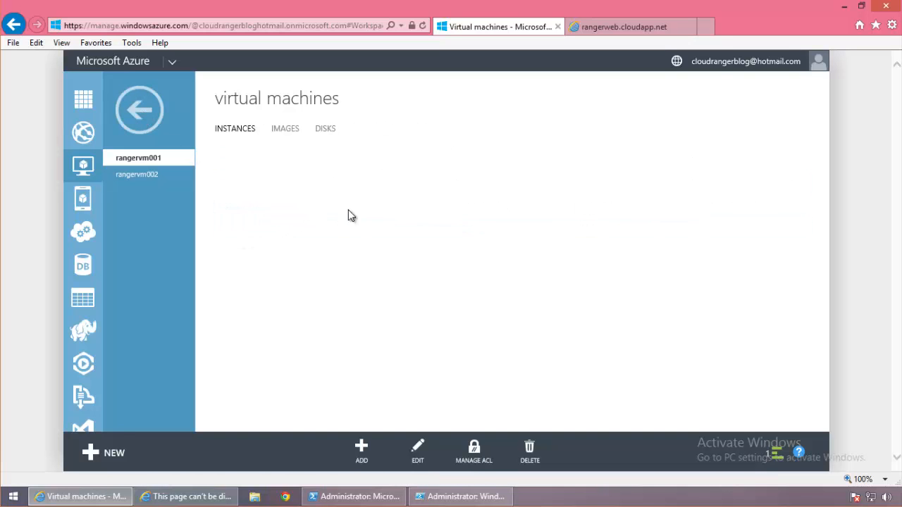
pyautogui.click(288, 463)
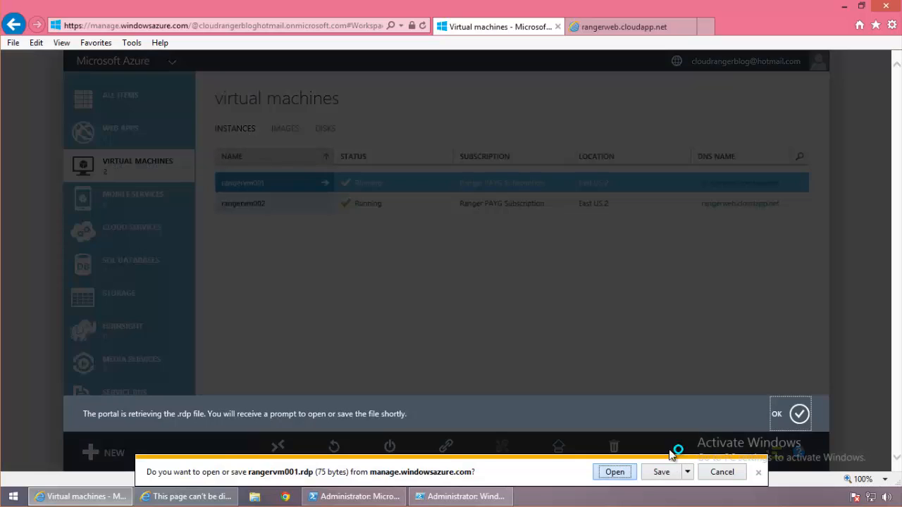
pyautogui.click(631, 468)
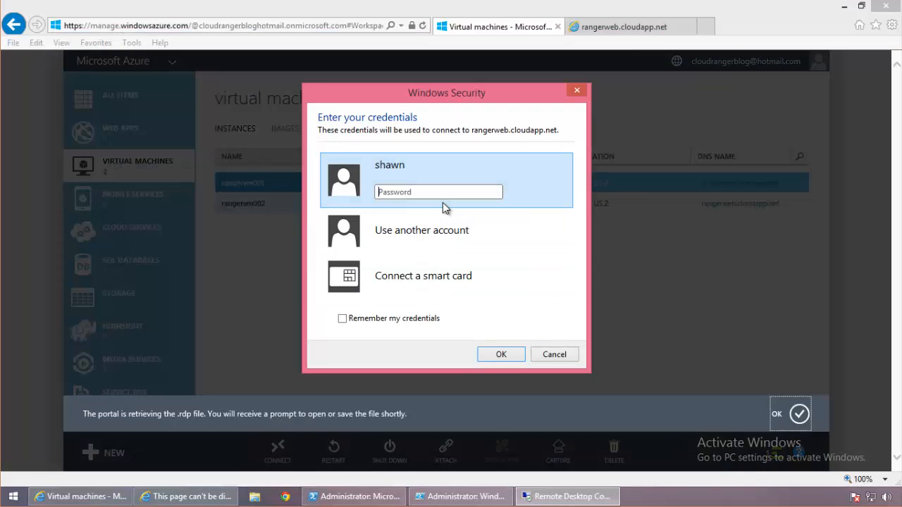
# - Sign in to rangervm001 with the account password despite the certificate errors, and allow device discovery on its network
pyautogui.write('*********')
pyautogui.press('Return')
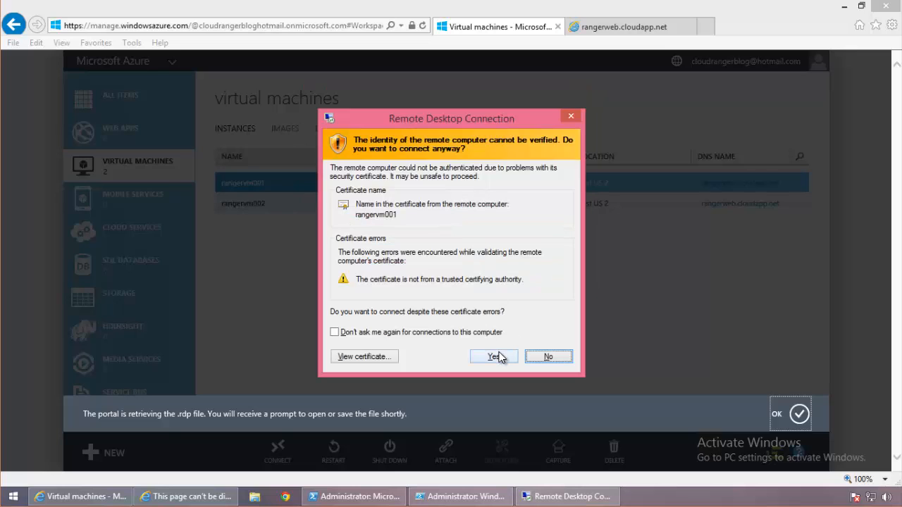
pyautogui.click(500, 355)
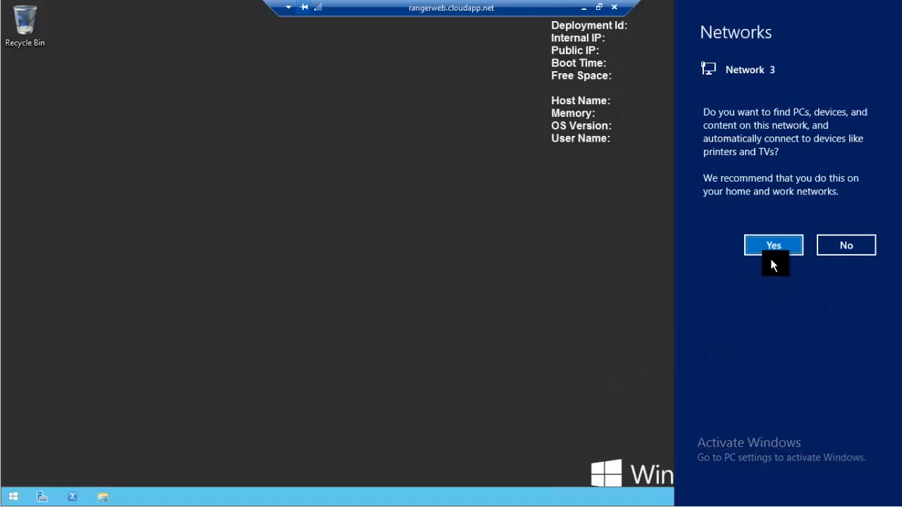
pyautogui.click(770, 254)
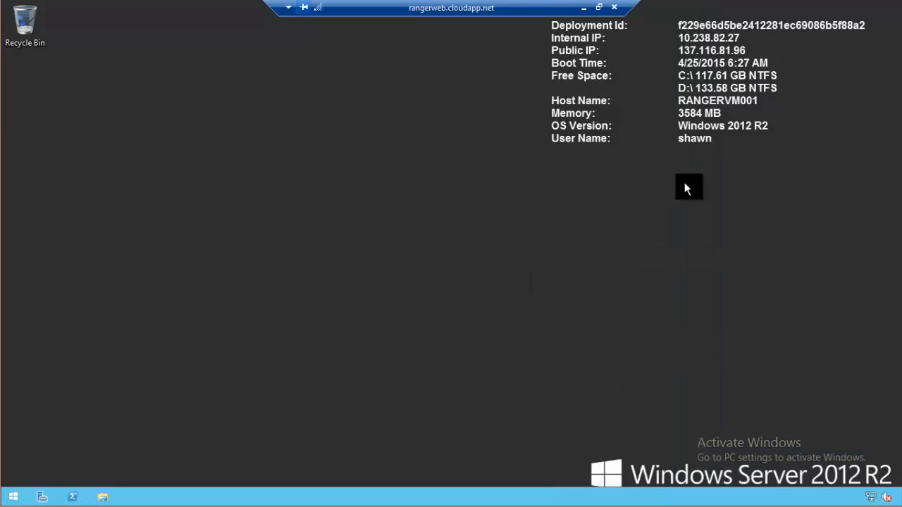
# - Check the host name on the remote desktop and open Internet Information Services (IIS) Manager on rangervm001
pyautogui.moveTo(752, 98); pyautogui.dragTo(621, 104)
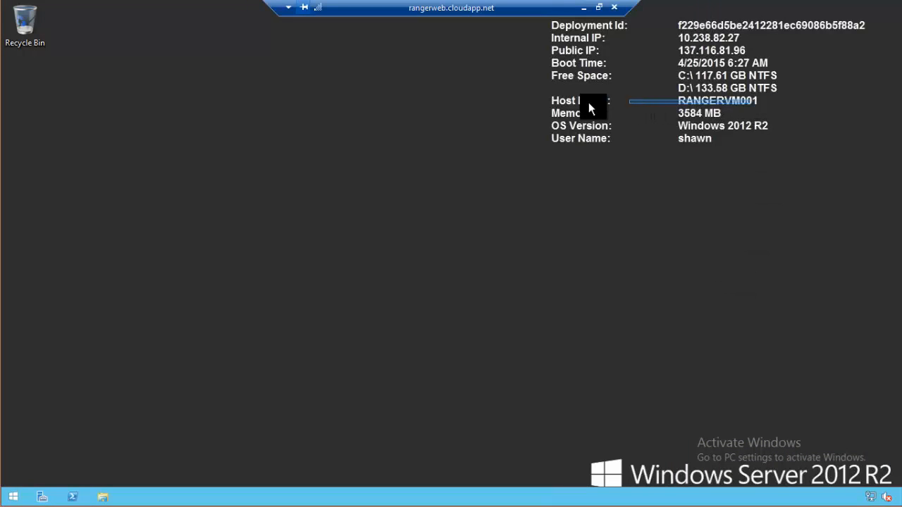
pyautogui.moveTo(793, 108); pyautogui.dragTo(558, 102)
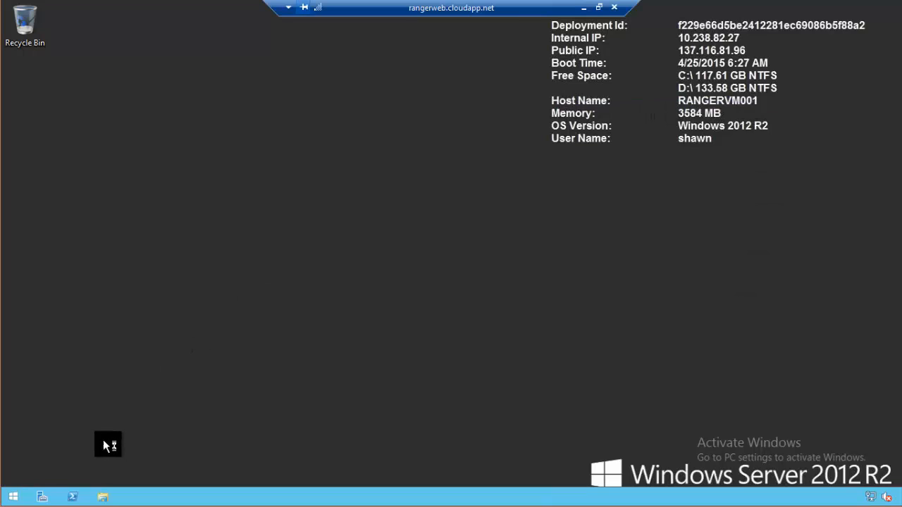
pyautogui.click(11, 496)
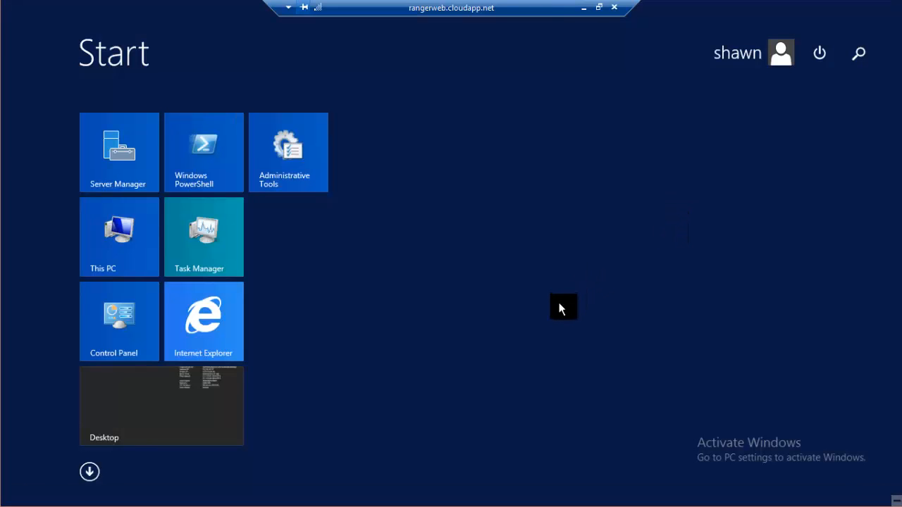
pyautogui.write('iis) Manager')
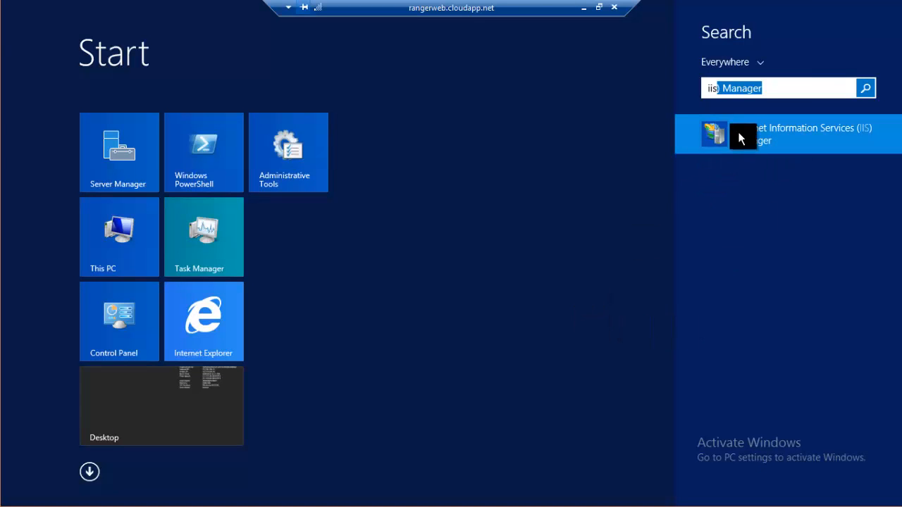
pyautogui.click(739, 134)
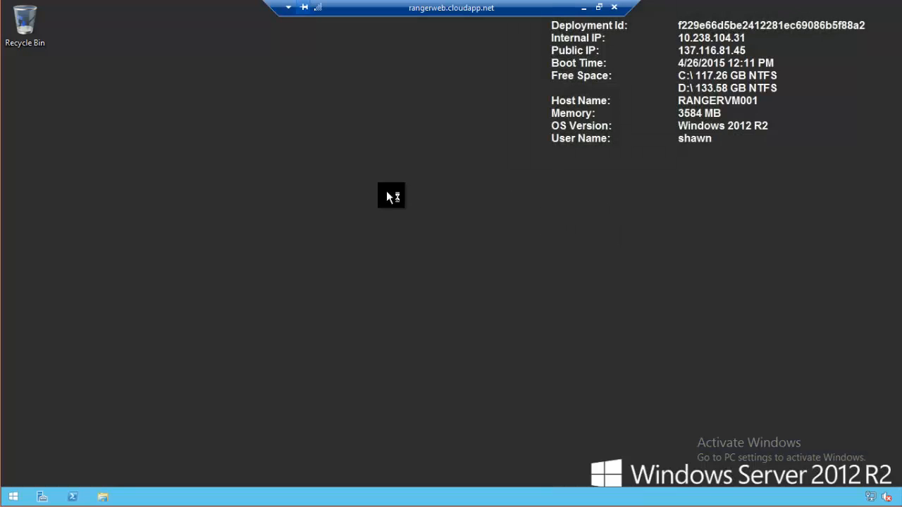
# - Minimize the rangervm001 session and reload the rangerweb.cloudapp.net page to check which virtual machine serves it
pyautogui.click(583, 8)
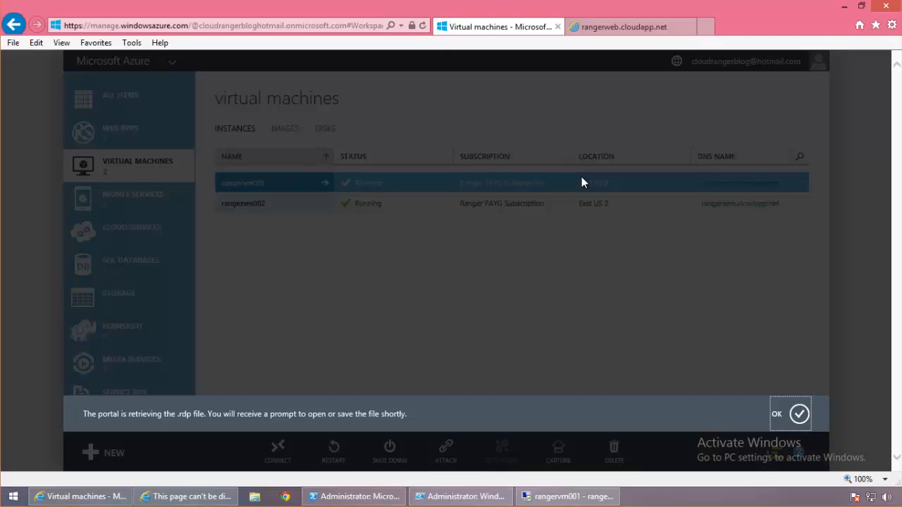
pyautogui.click(608, 32)
pyautogui.click(421, 26)
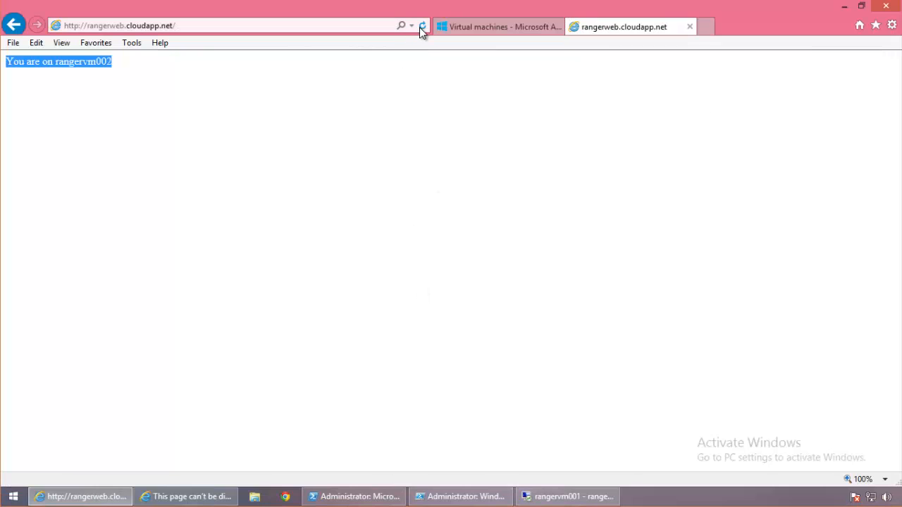
pyautogui.click(420, 26)
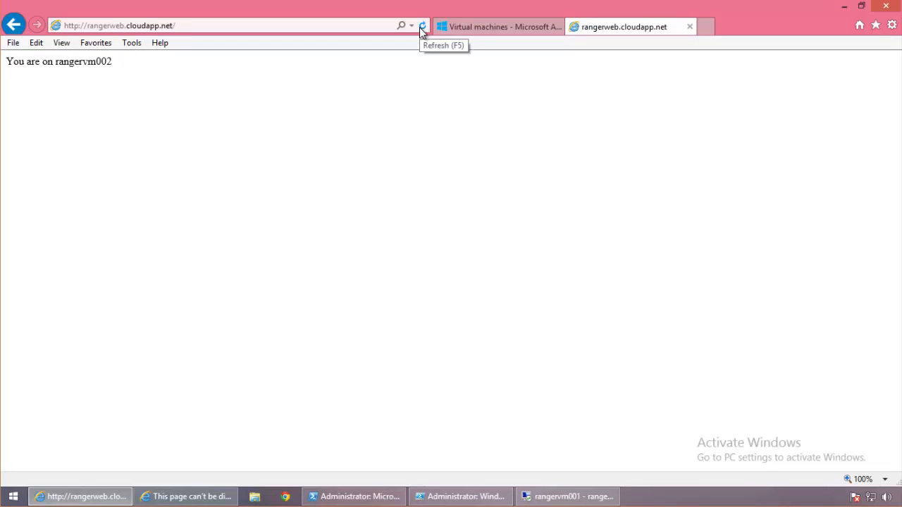
# - Open the remote desktop file rangervm002.rdp from the Azure portal's virtual machine list and dismiss the network discovery prompt in that session
pyautogui.click(541, 493)
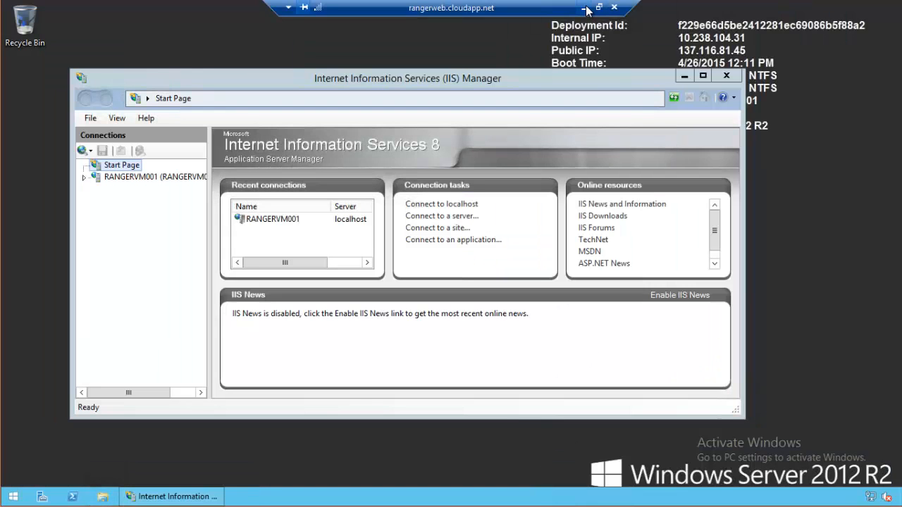
pyautogui.click(584, 8)
pyautogui.click(468, 23)
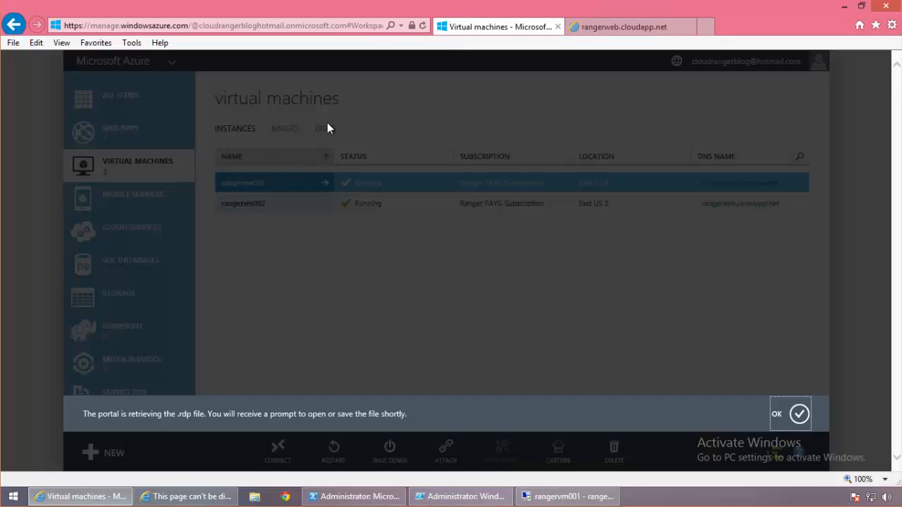
pyautogui.click(799, 414)
pyautogui.click(443, 204)
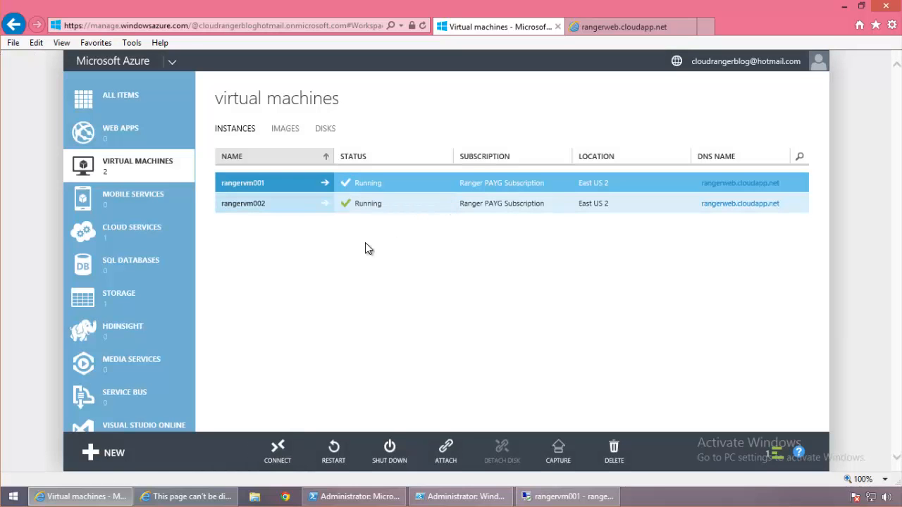
pyautogui.click(280, 451)
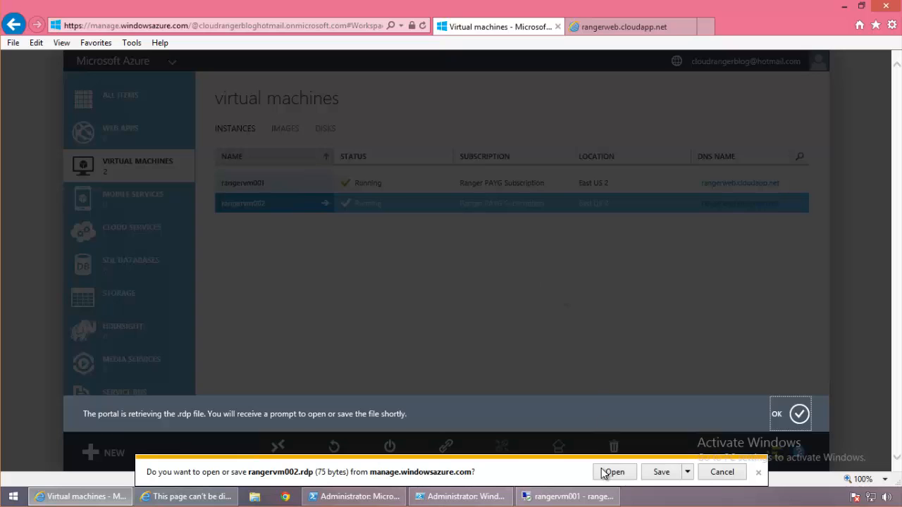
pyautogui.click(610, 473)
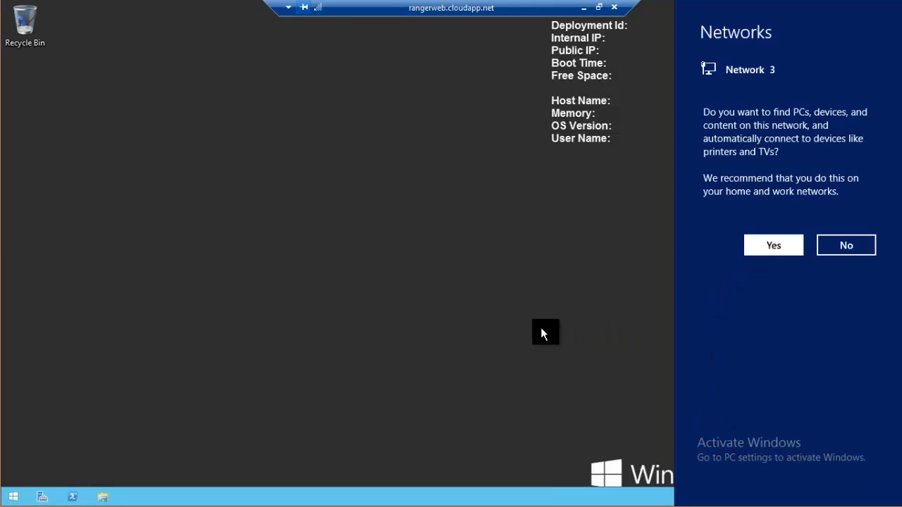
pyautogui.click(540, 326)
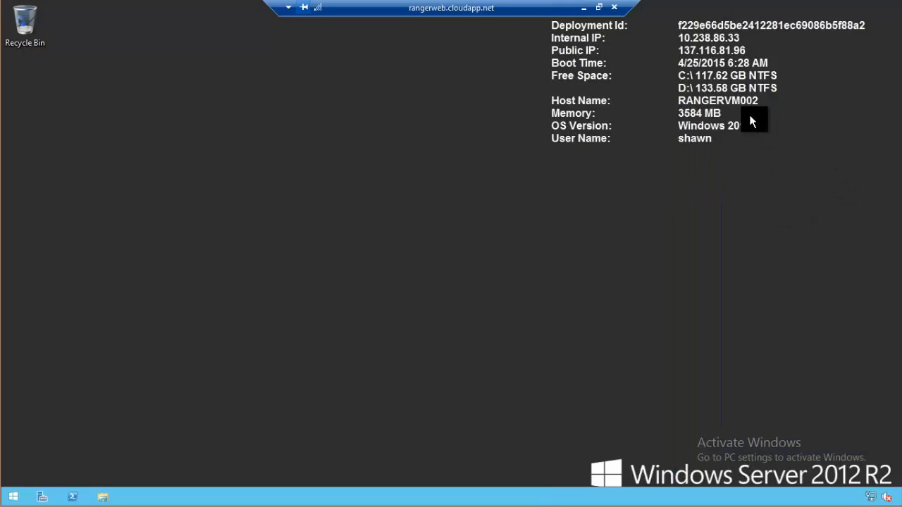
# - Check the rangerweb.cloudapp.net page, open IIS Manager in the rangervm002 session and close the duplicate IIS Manager window
pyautogui.click(584, 10)
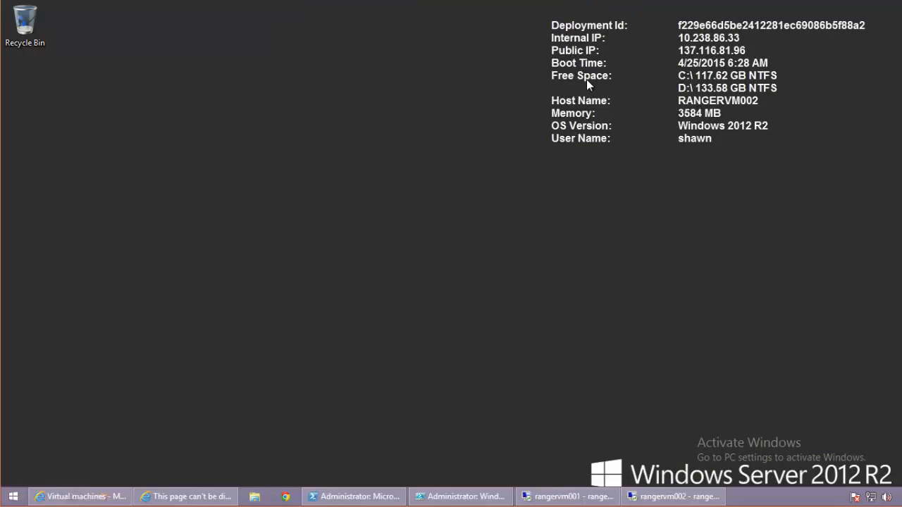
pyautogui.click(567, 30)
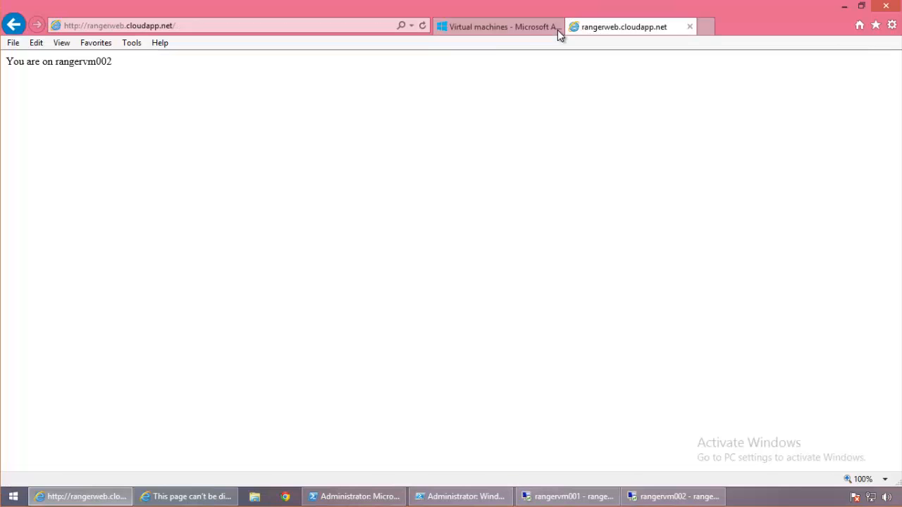
pyautogui.click(680, 497)
pyautogui.click(10, 493)
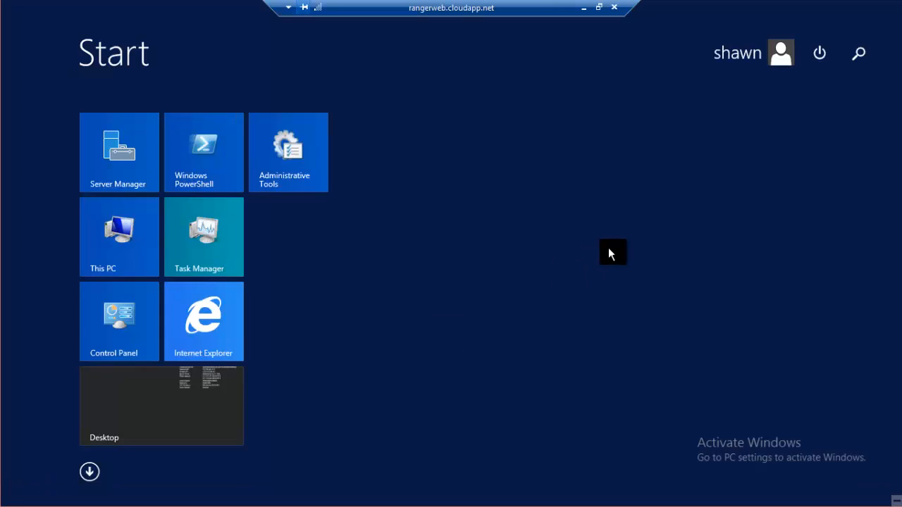
pyautogui.write('iis')
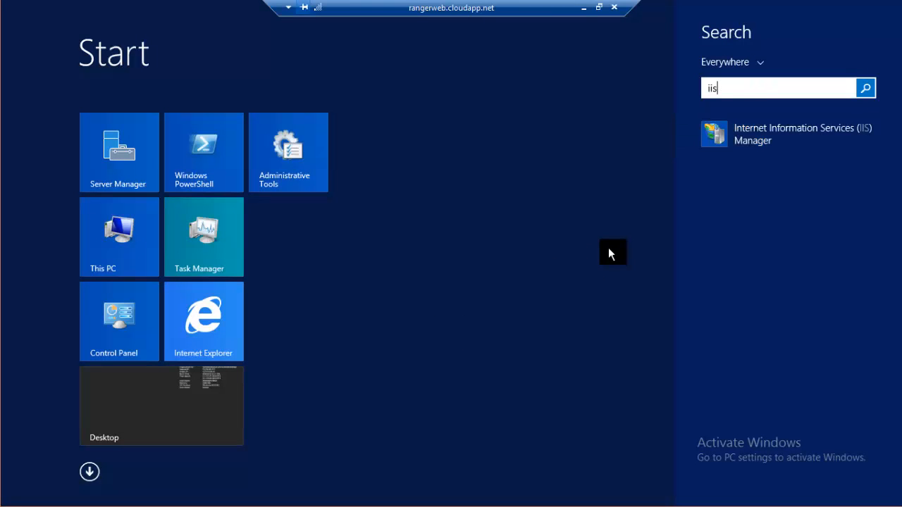
pyautogui.click(825, 141)
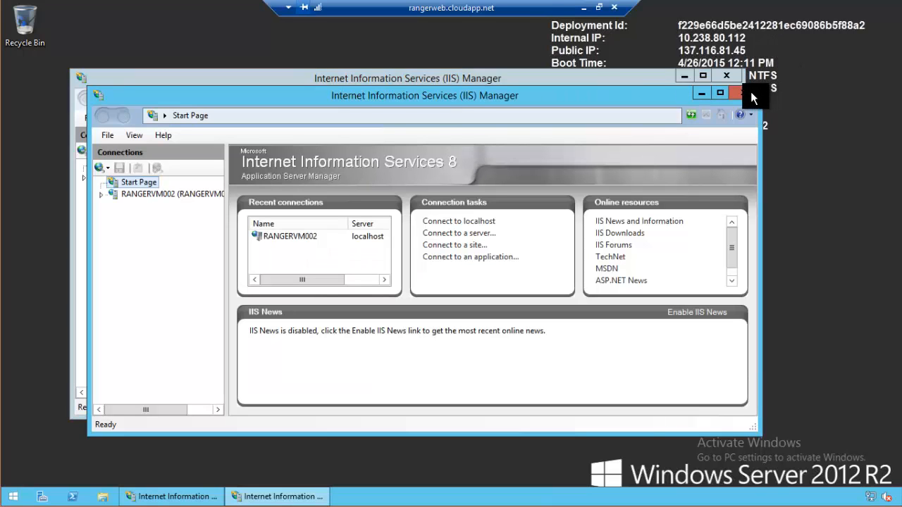
pyautogui.click(743, 93)
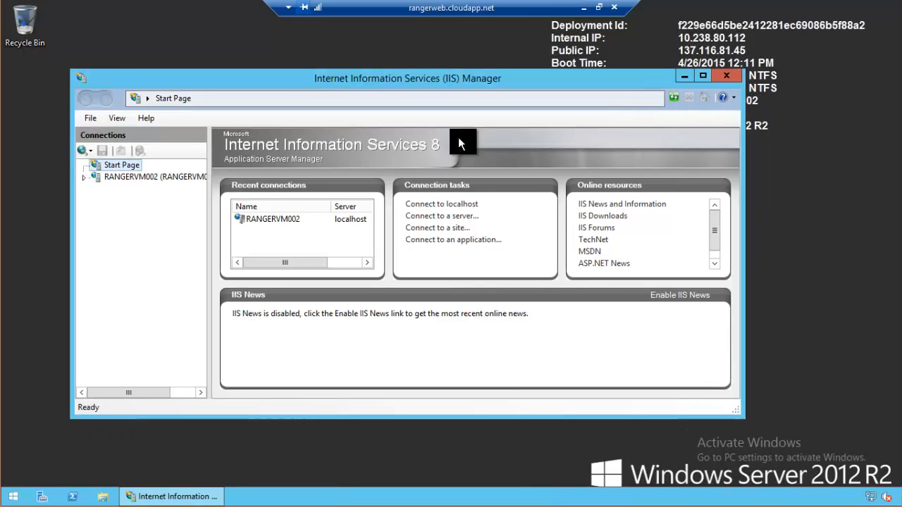
# - Stop the RANGERVM002 web server in IIS Manager and reload the rangerweb.cloudapp.net page to check which machine responds
pyautogui.click(84, 178)
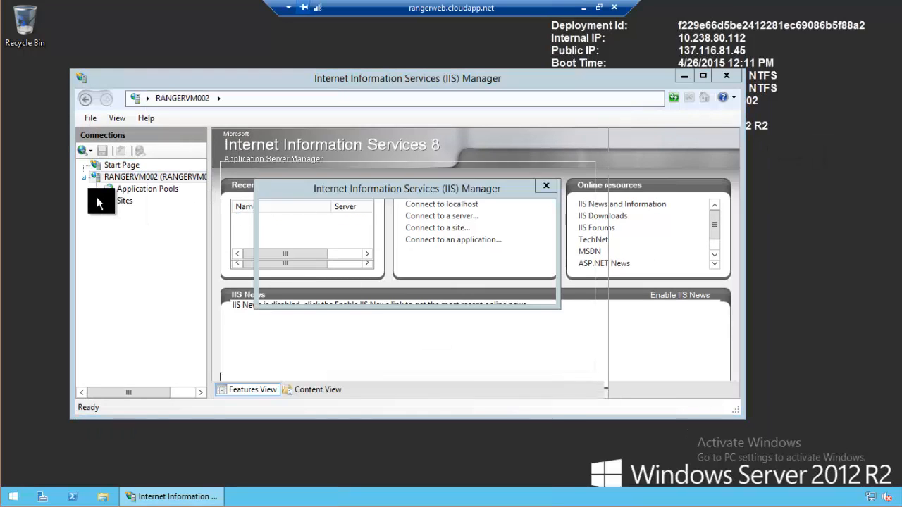
pyautogui.click(449, 289)
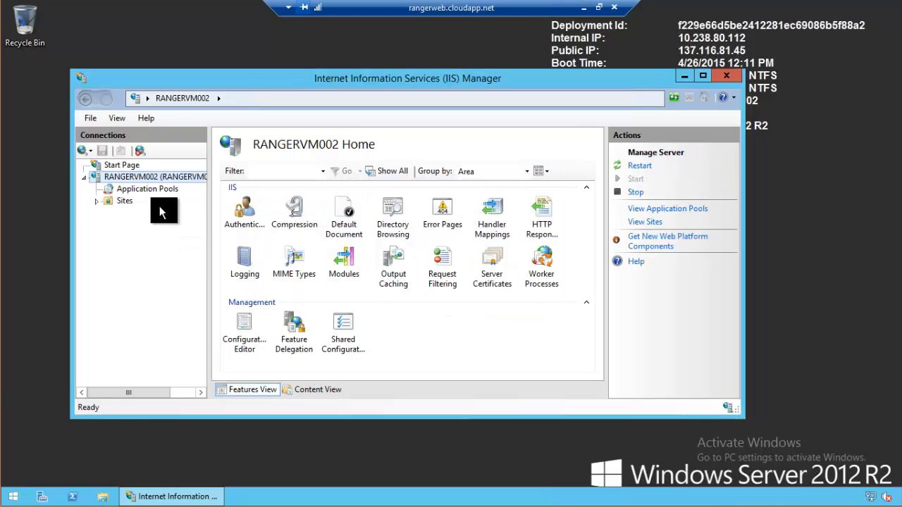
pyautogui.click(130, 200)
pyautogui.click(140, 179)
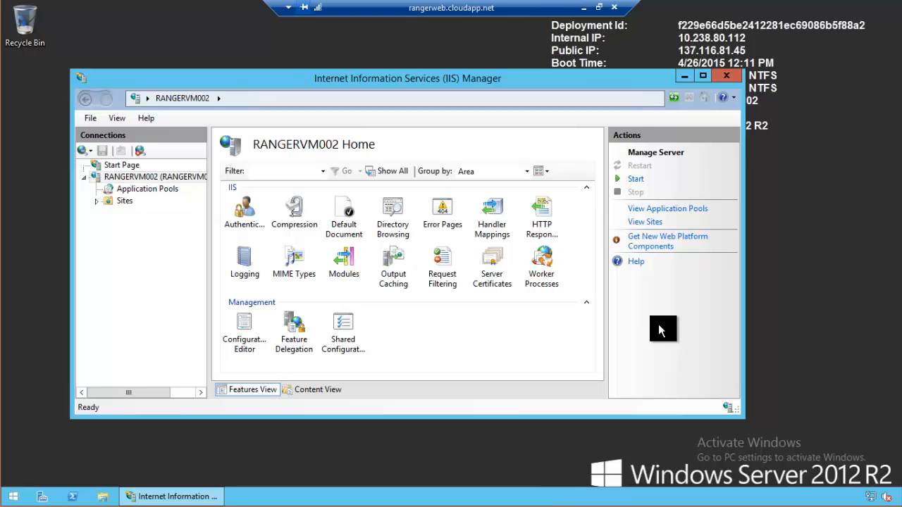
pyautogui.click(584, 7)
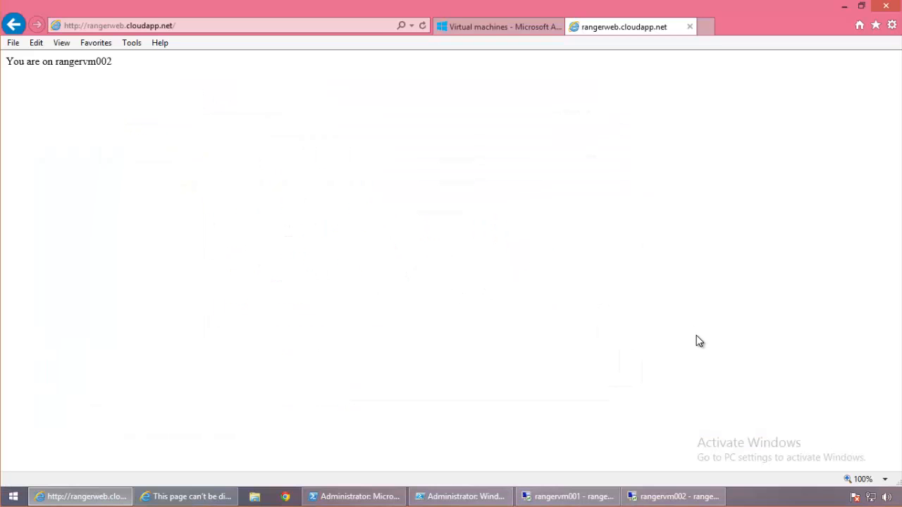
pyautogui.click(422, 26)
# - Stop the RANGERVM001 web server in its maximized IIS Manager and reload the rangerweb.cloudapp.net page to test it
pyautogui.click(560, 496)
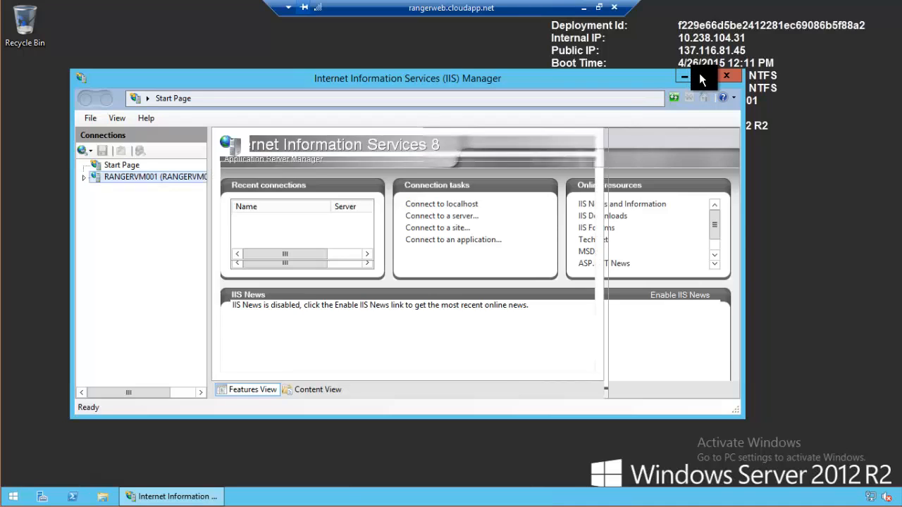
pyautogui.click(704, 76)
pyautogui.click(787, 118)
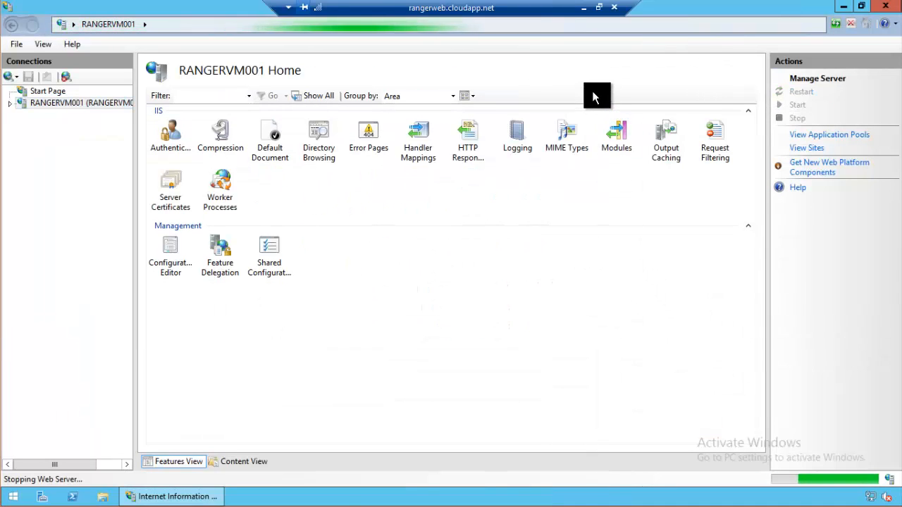
pyautogui.click(582, 9)
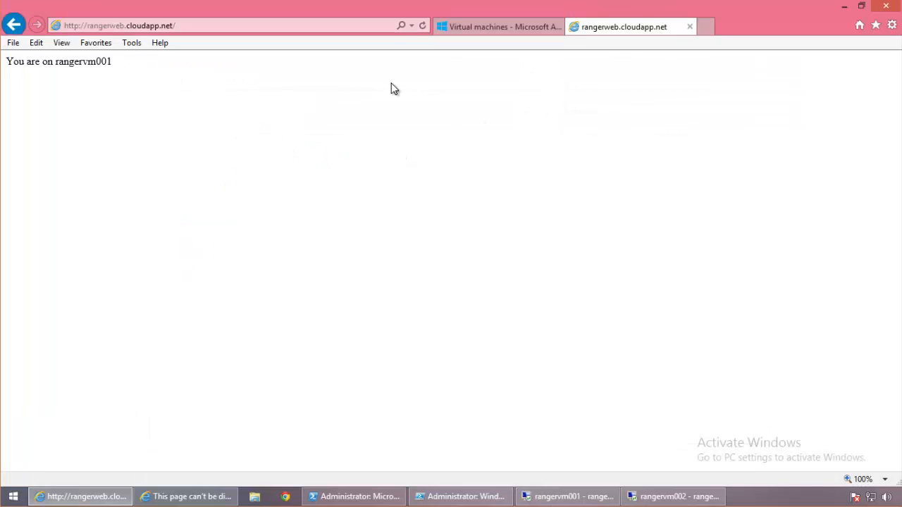
pyautogui.click(422, 25)
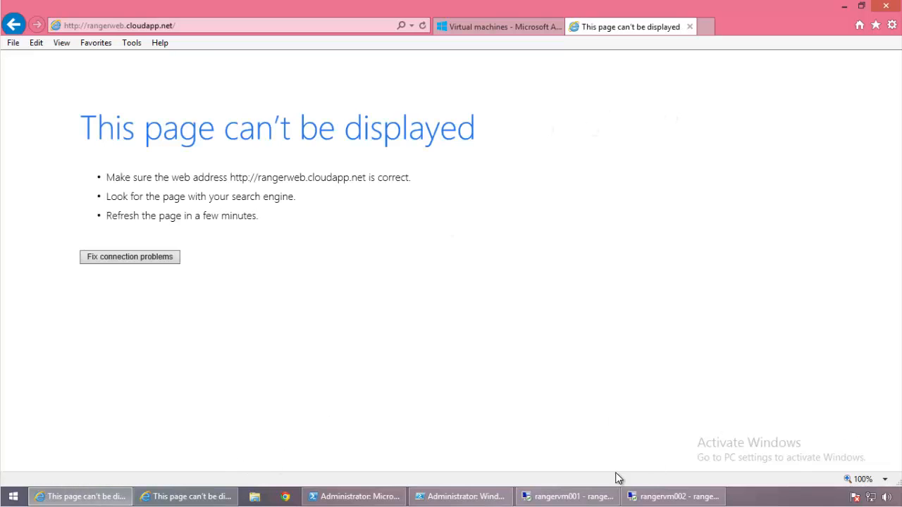
# - Start the RANGERVM002 web server again, reload the rangerweb.cloudapp.net page, and recheck the server in IIS Manager
pyautogui.click(647, 498)
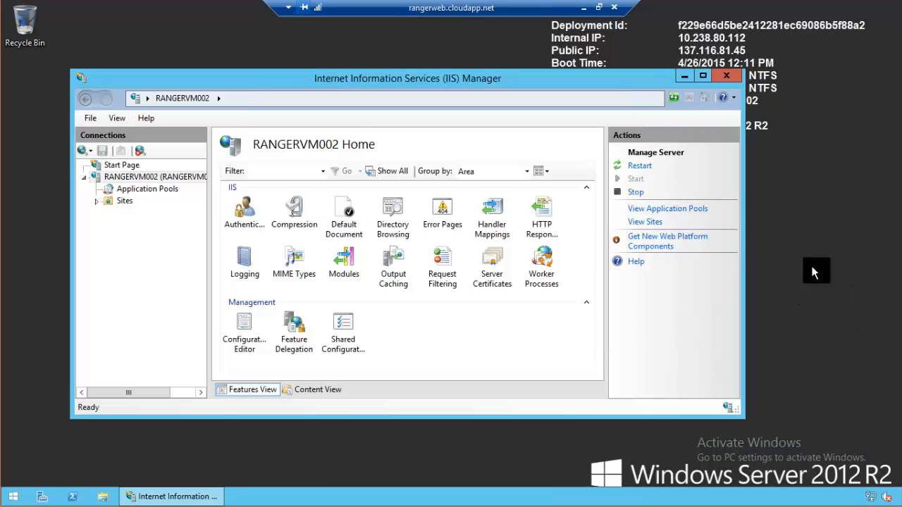
pyautogui.click(585, 9)
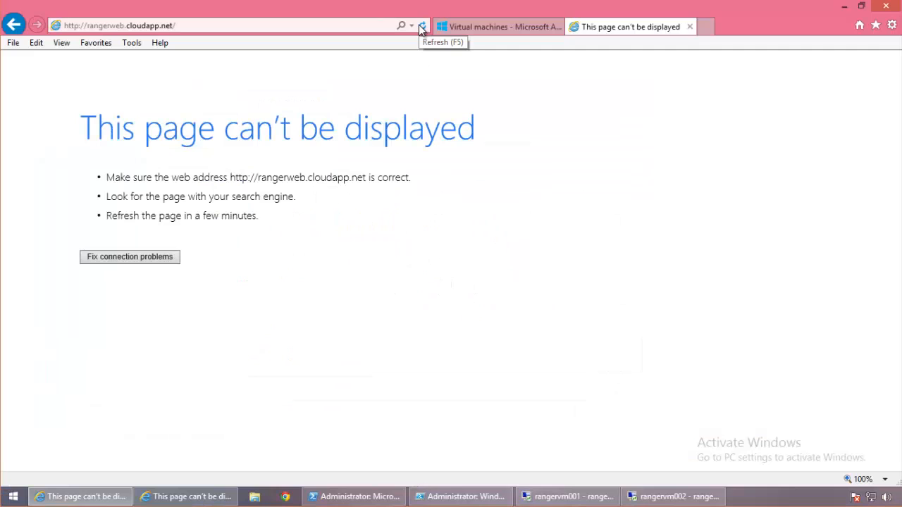
pyautogui.click(421, 26)
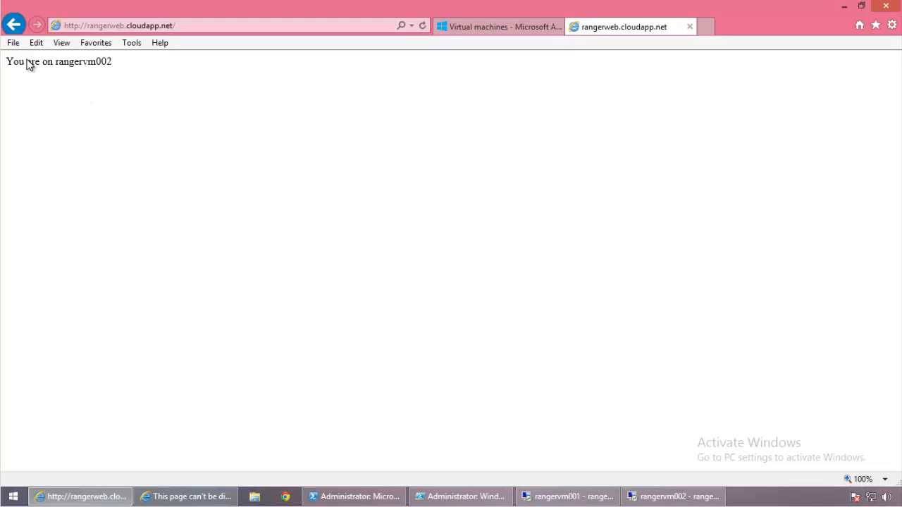
pyautogui.click(671, 496)
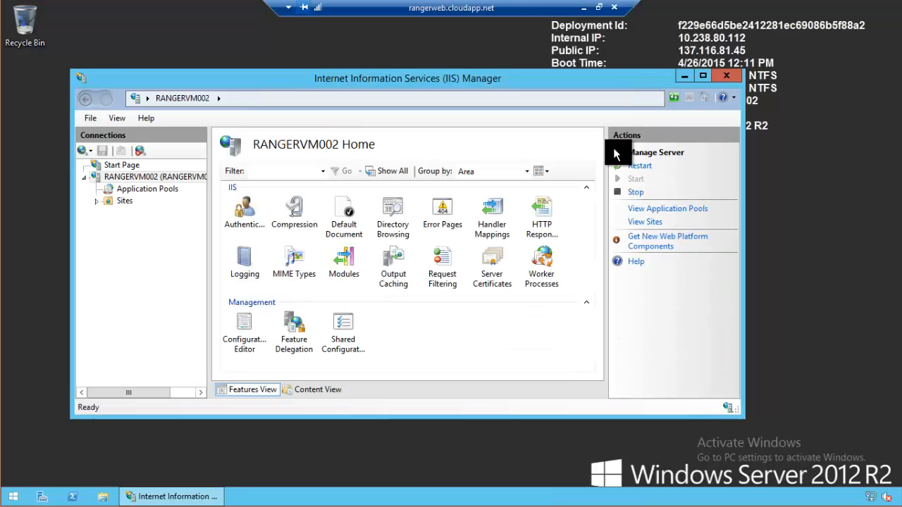
pyautogui.click(583, 8)
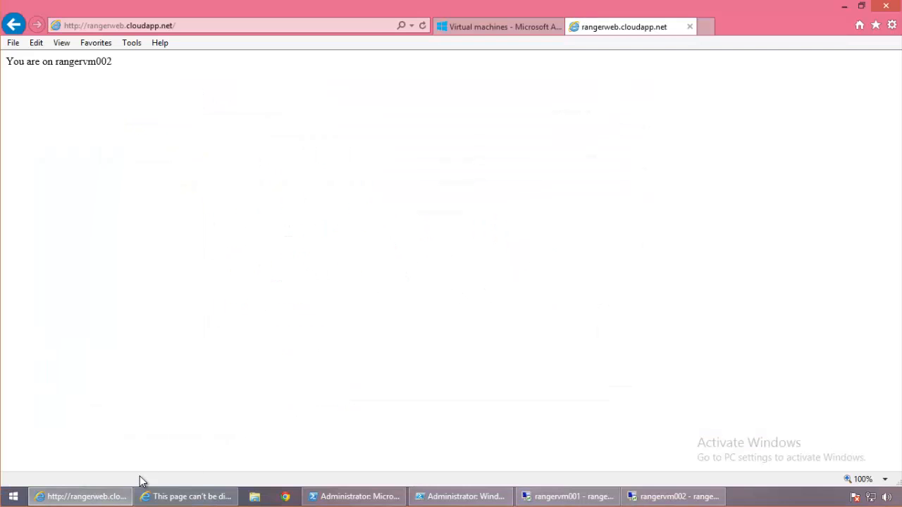
# - Review both virtual machines in the Azure portal, reload the rangerweb.cloudapp.net page to see which machine responds, and return to the portal
pyautogui.click(501, 30)
pyautogui.click(798, 413)
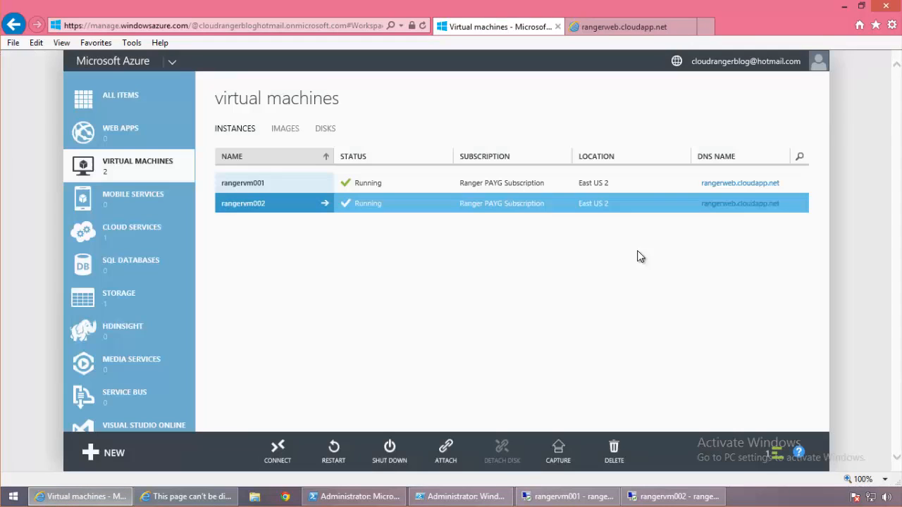
pyautogui.click(581, 181)
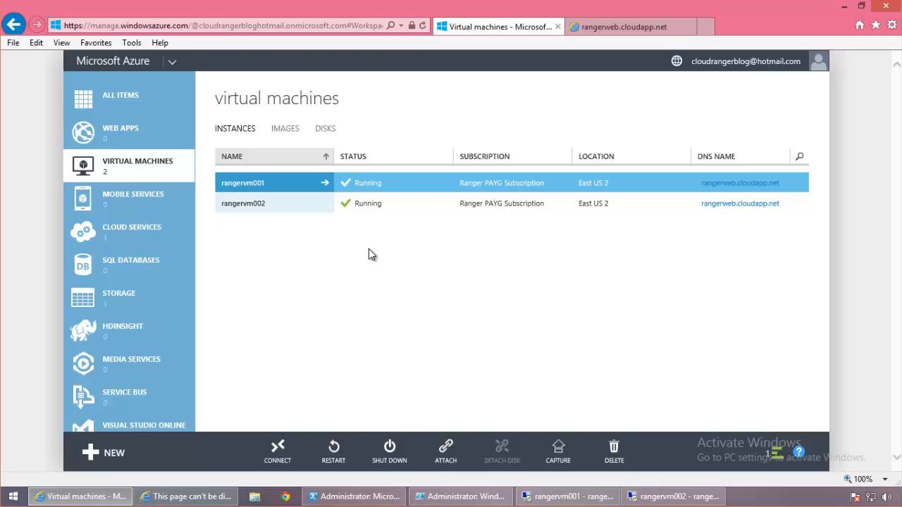
pyautogui.click(570, 27)
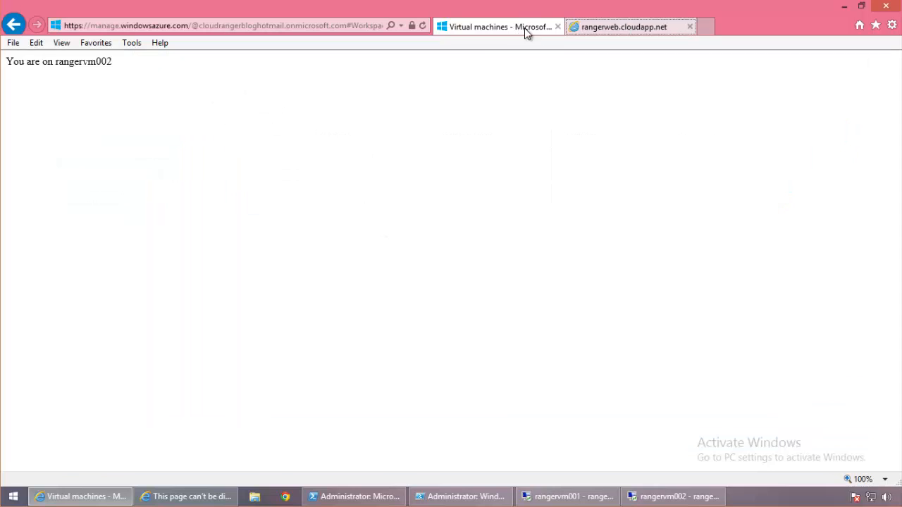
pyautogui.click(423, 26)
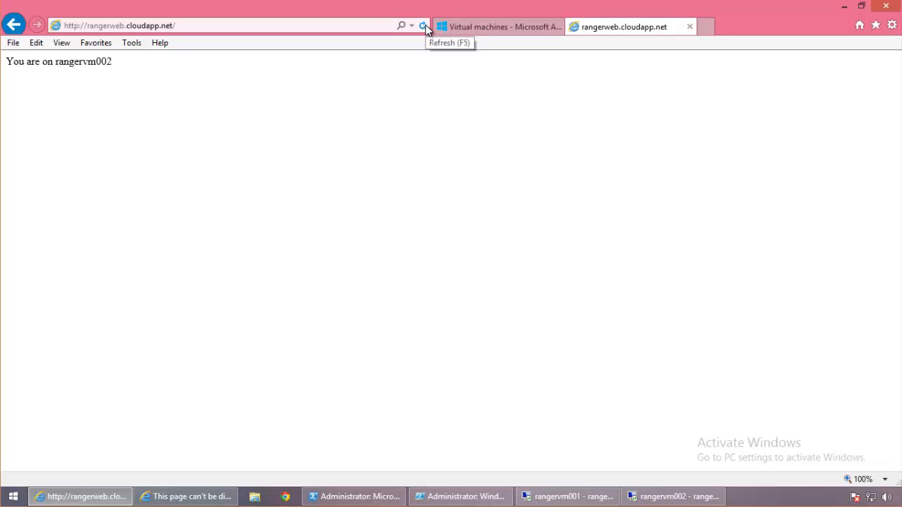
pyautogui.moveTo(78, 62); pyautogui.dragTo(21, 64)
pyautogui.click(227, 207)
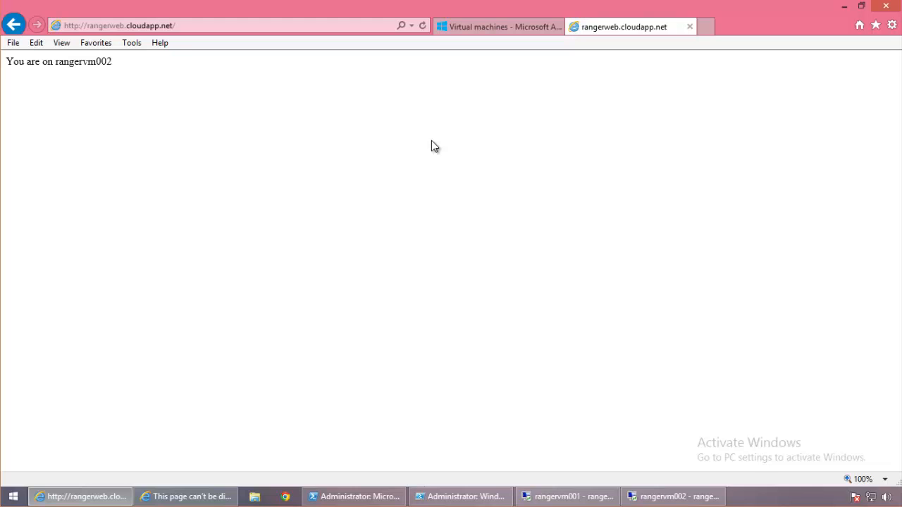
pyautogui.click(467, 31)
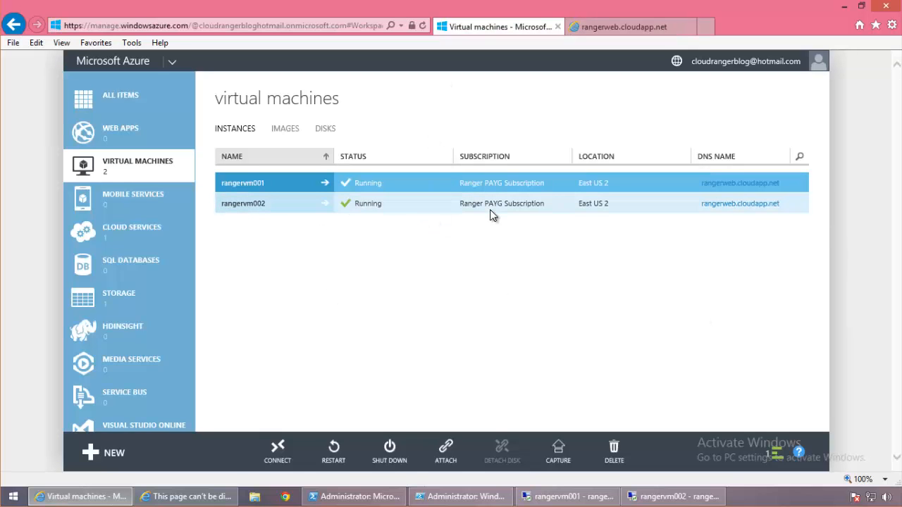